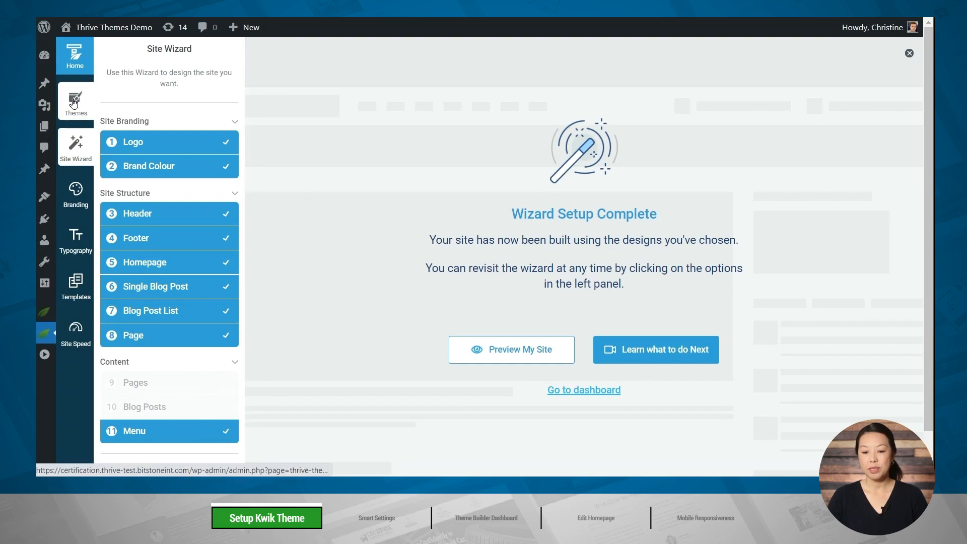
# Add a new theme from the Thrive Cloud by downloading Kwik Theme (INTERNAL).
pyautogui.click(73, 104)
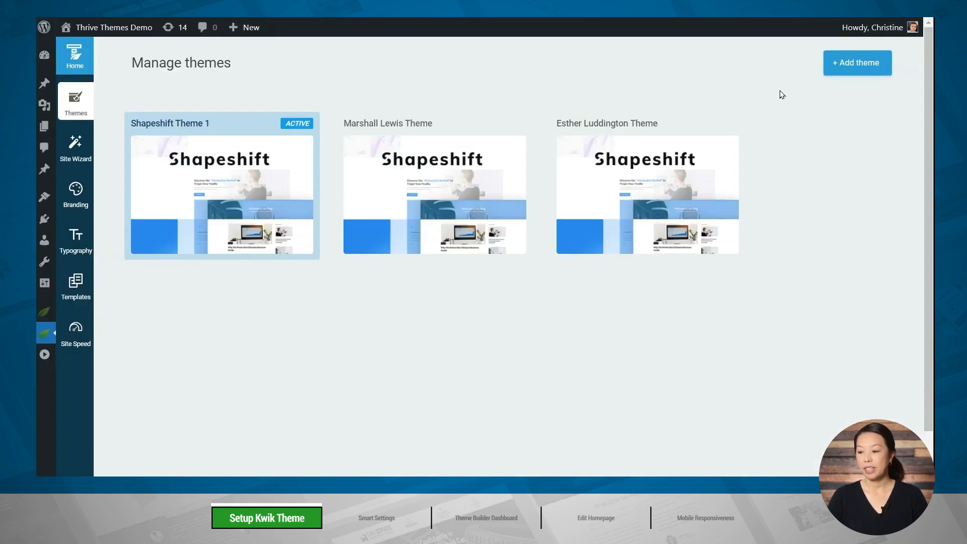
pyautogui.click(846, 72)
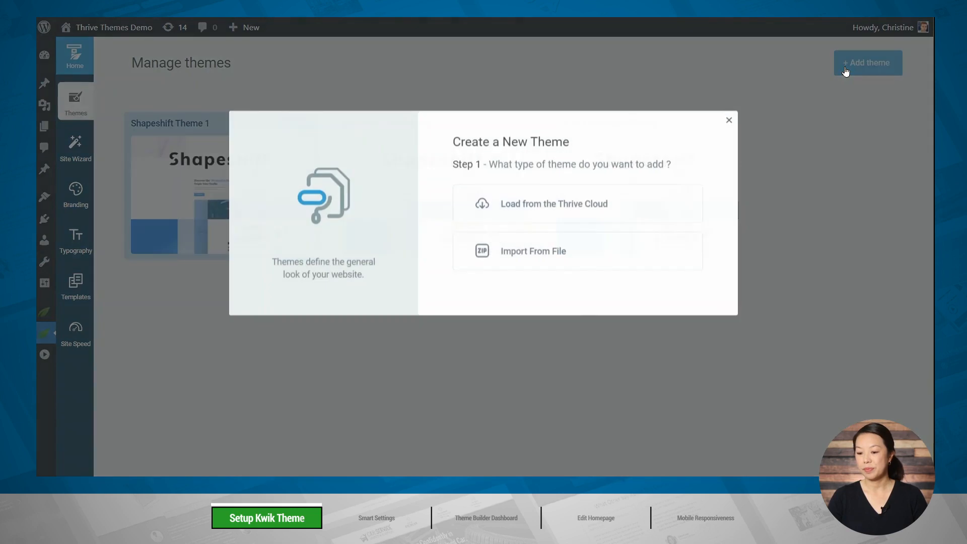
pyautogui.click(563, 214)
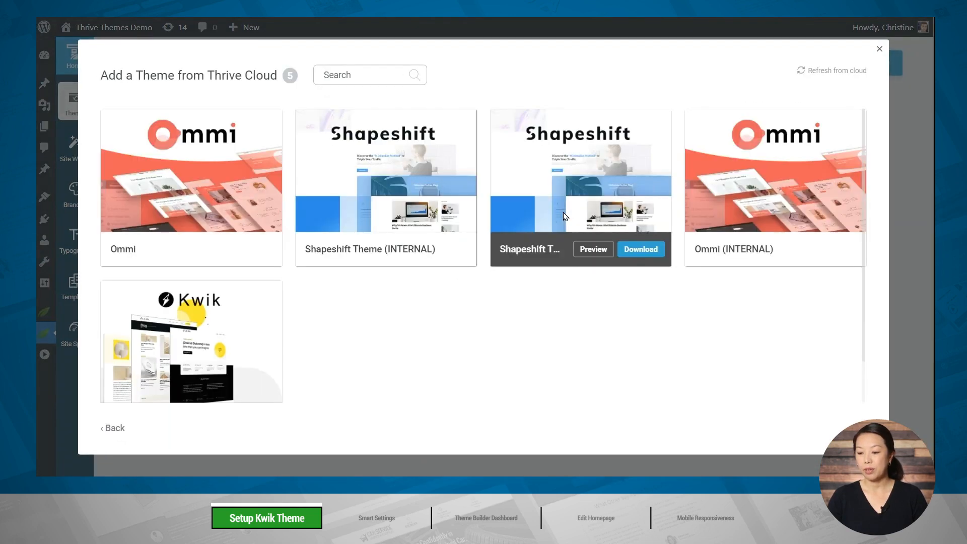
pyautogui.moveTo(227, 292)
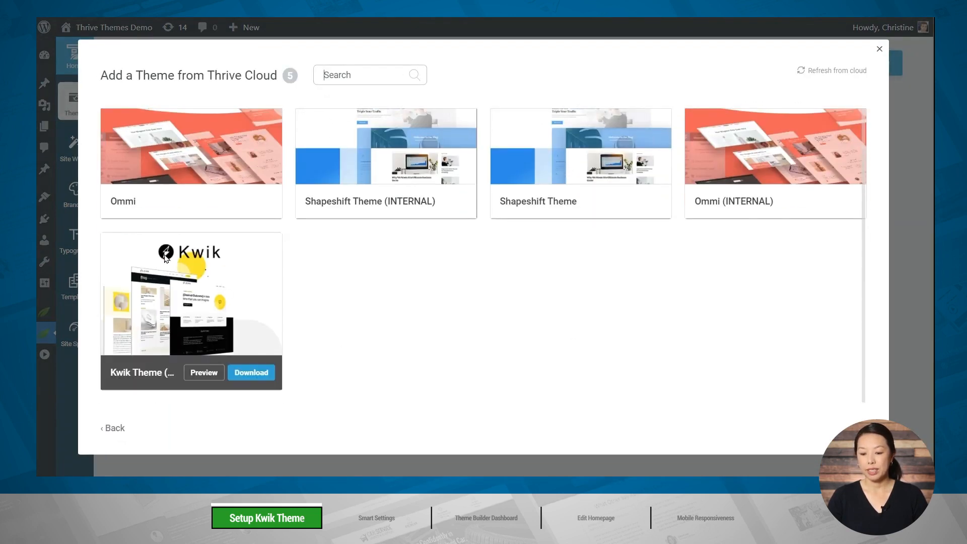
pyautogui.click(257, 373)
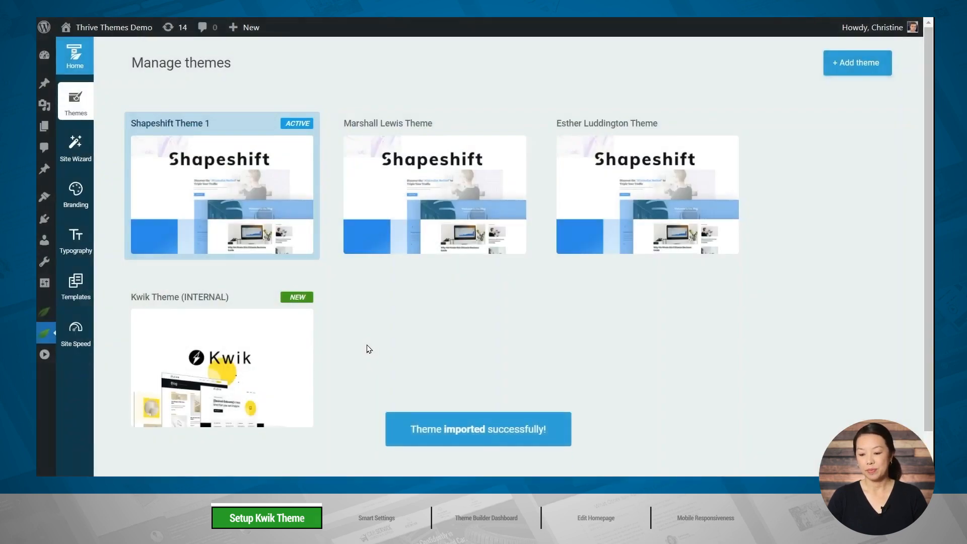
# Activate the Kwik Theme (INTERNAL) and start its site setup wizard.
pyautogui.moveTo(222, 334)
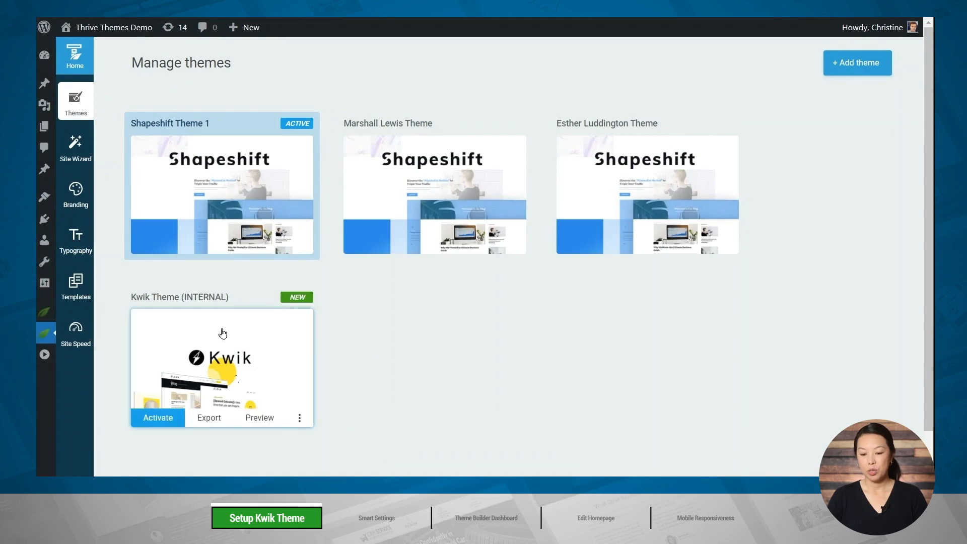
pyautogui.click(154, 418)
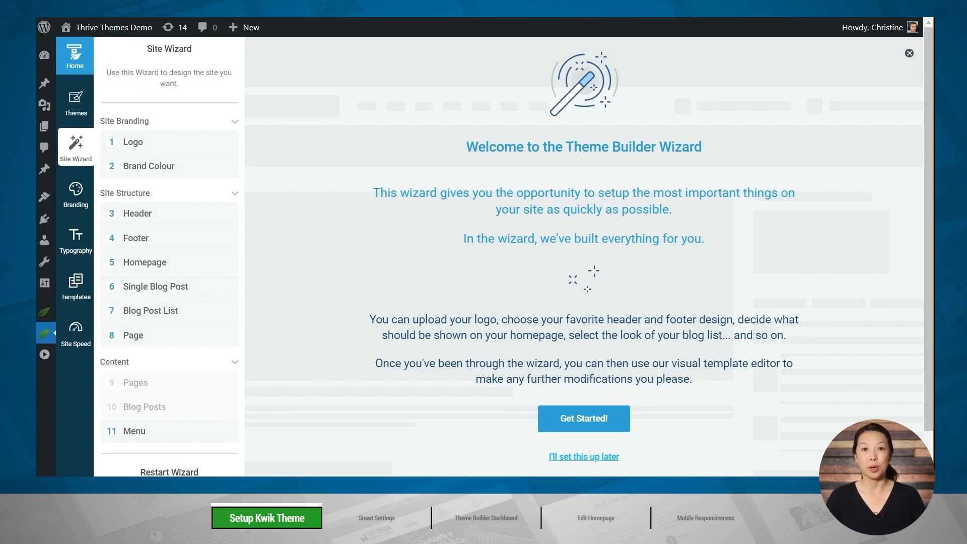
pyautogui.click(586, 428)
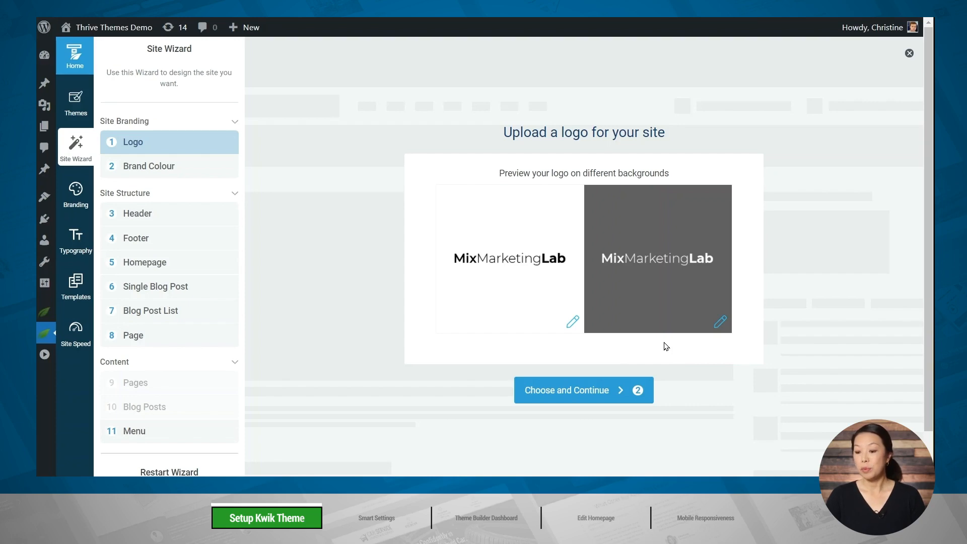
# Use MixMarketingLab-logo-dark-01.png from the media library as the dark logo, keep the light logo, and accept the logo stage.
pyautogui.click(508, 260)
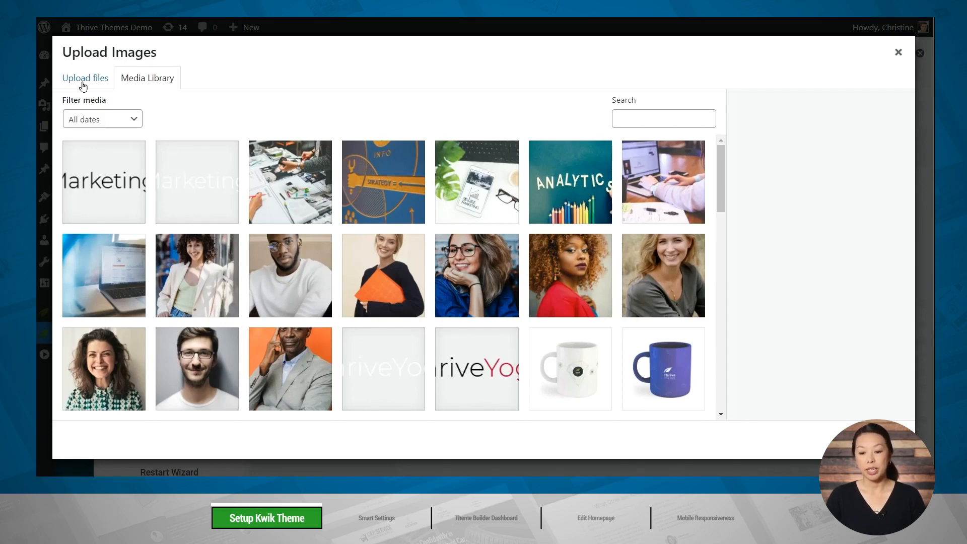
pyautogui.click(95, 187)
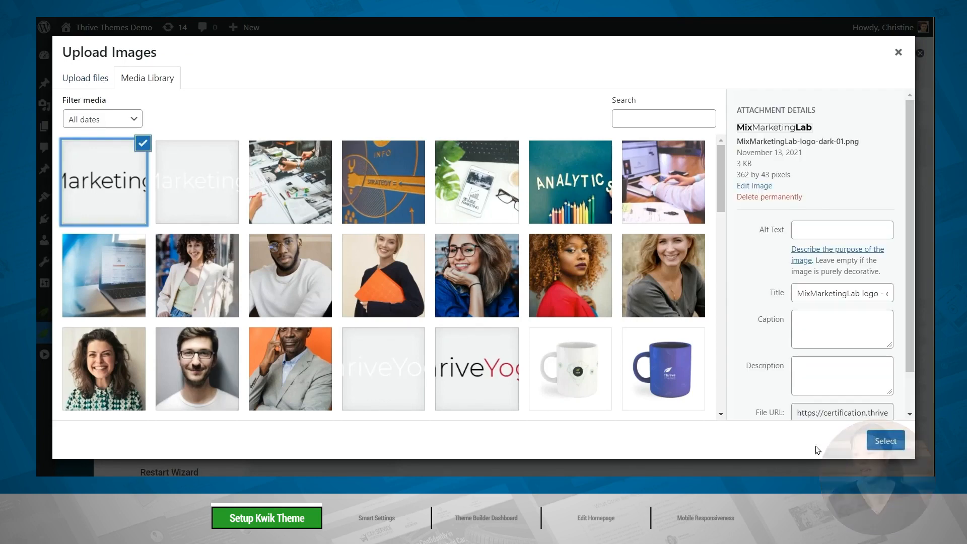
pyautogui.click(884, 441)
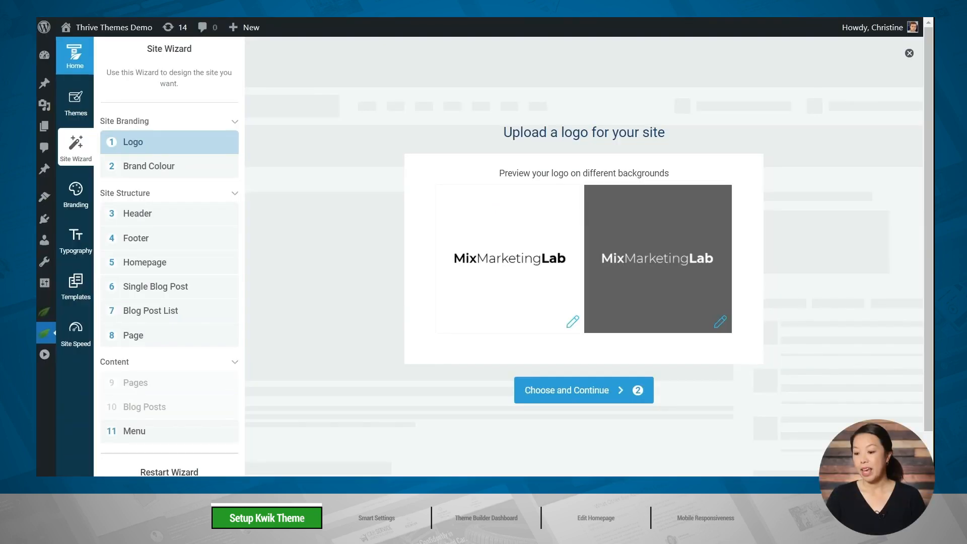
pyautogui.moveTo(659, 331)
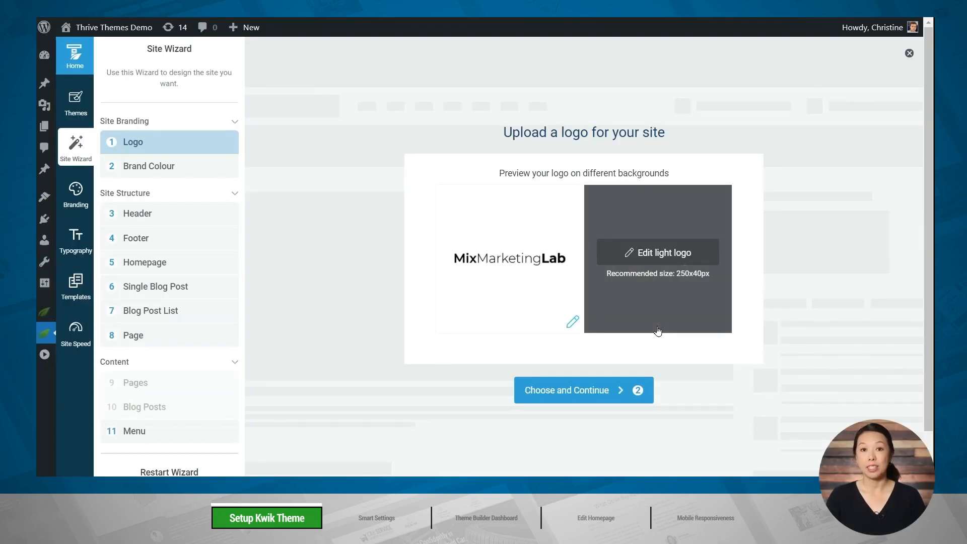
pyautogui.click(589, 394)
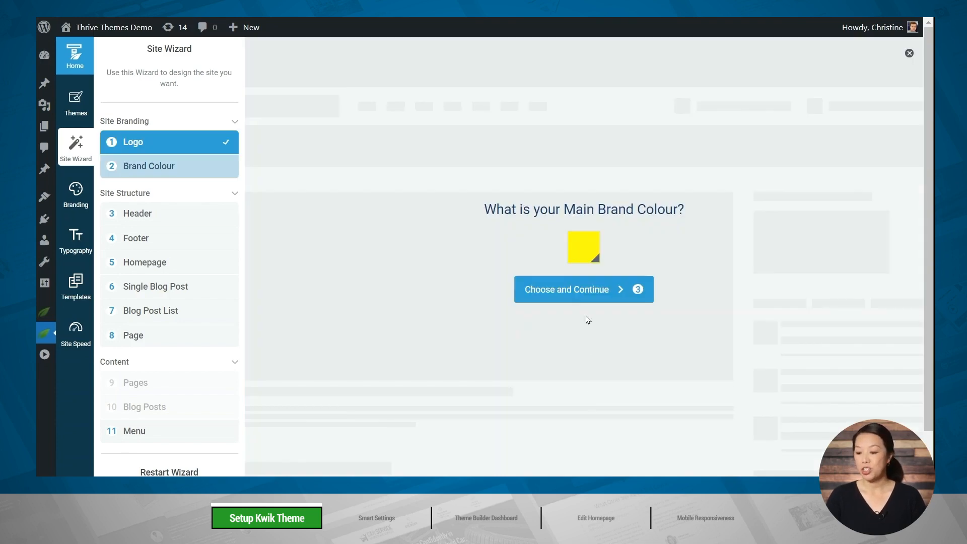
# Set the main brand colour to a golden yellow, about #ffc40a, and continue to the header stage.
pyautogui.click(574, 257)
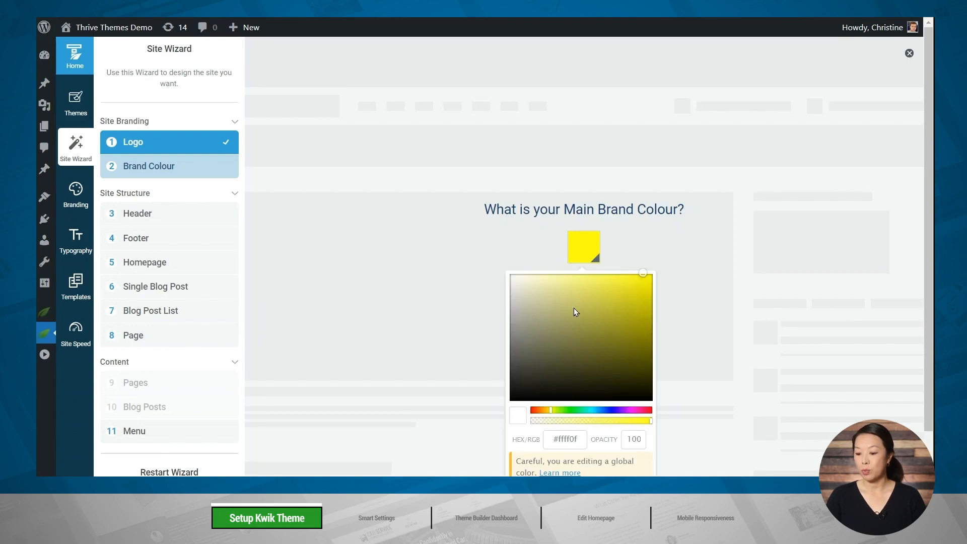
pyautogui.moveTo(550, 410); pyautogui.dragTo(546, 410)
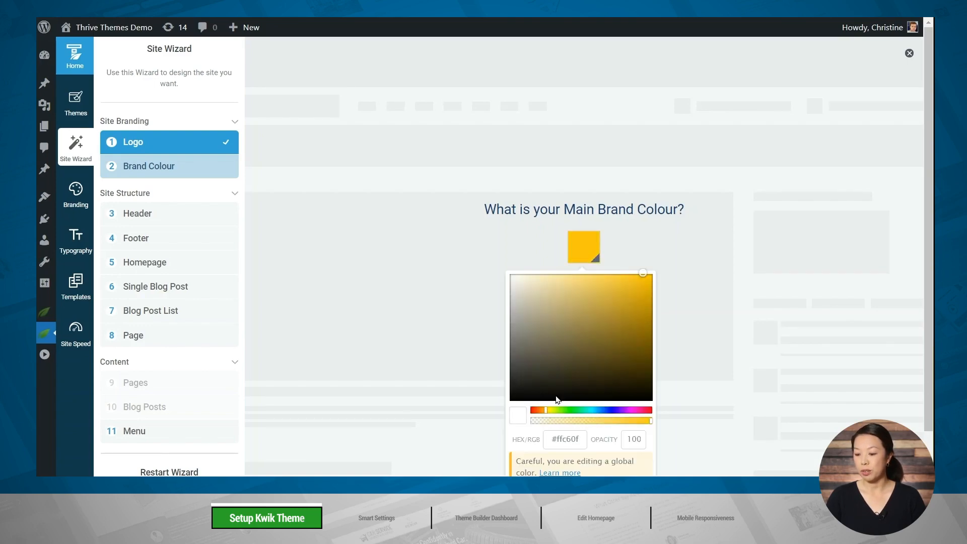
pyautogui.moveTo(640, 283); pyautogui.dragTo(646, 273)
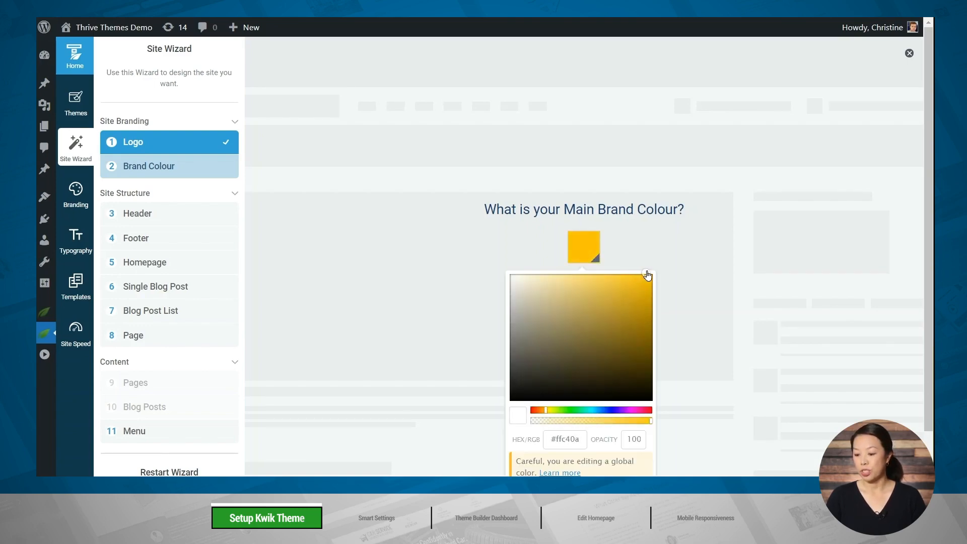
pyautogui.scroll(-1, 633, 371)
pyautogui.click(619, 463)
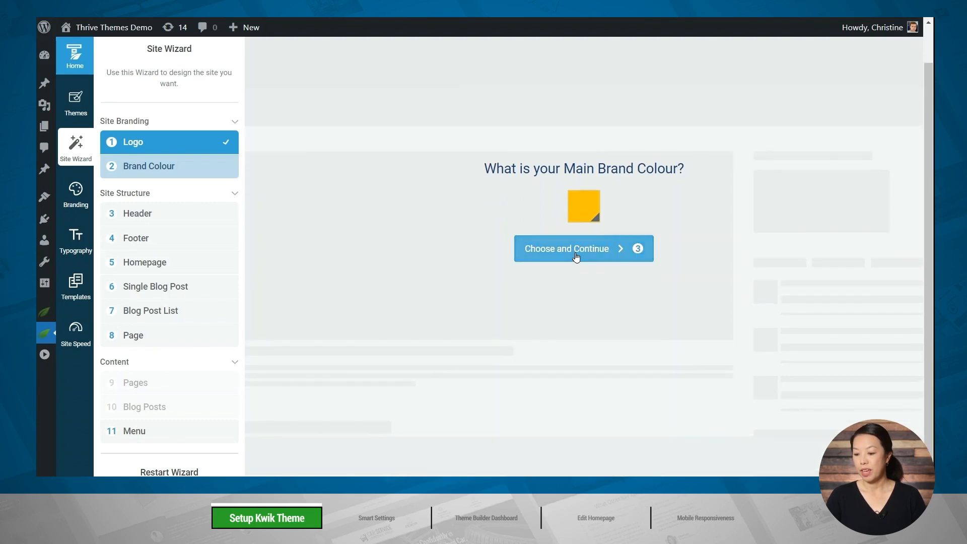
pyautogui.click(576, 256)
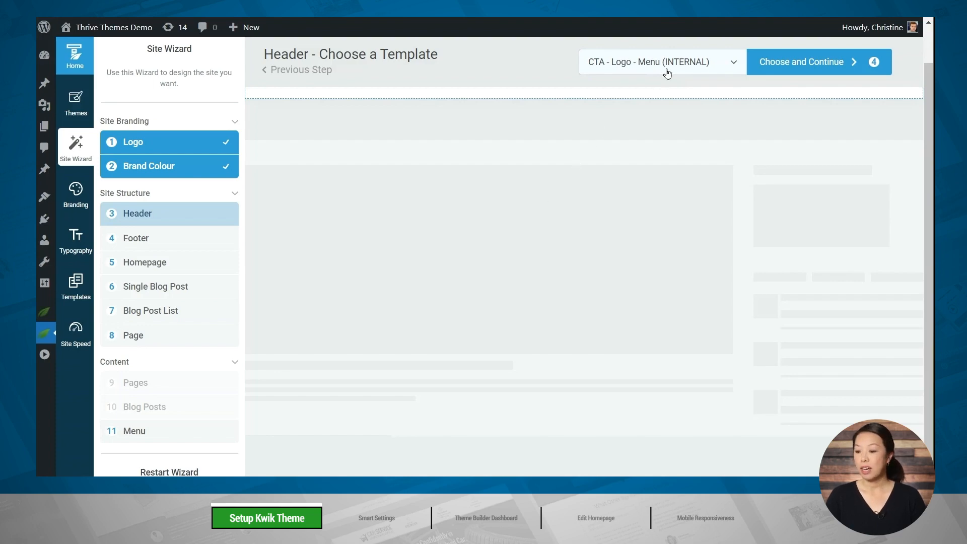
# Choose the Logo - Menu (INTERNAL) template for the site header and accept it.
pyautogui.click(650, 65)
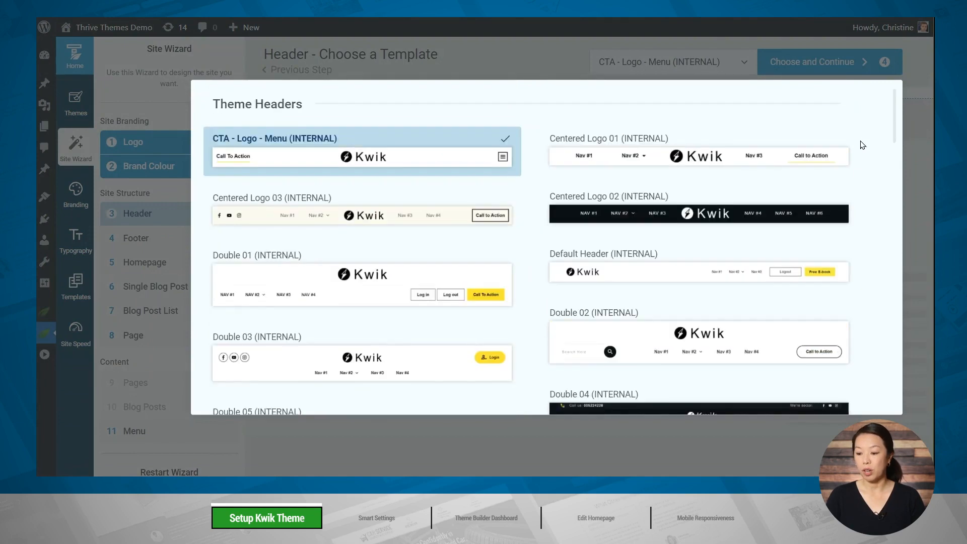
pyautogui.scroll(-8, 863, 177)
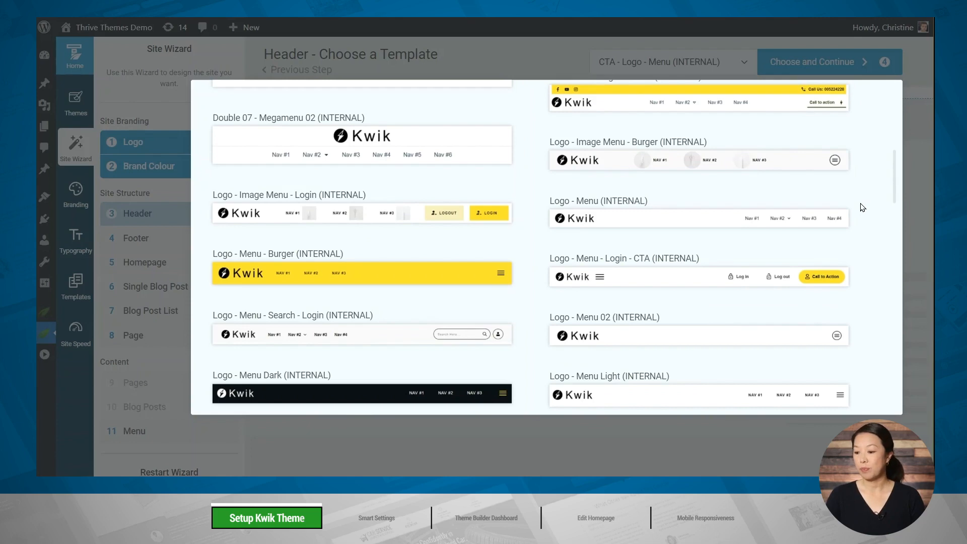
pyautogui.click(702, 224)
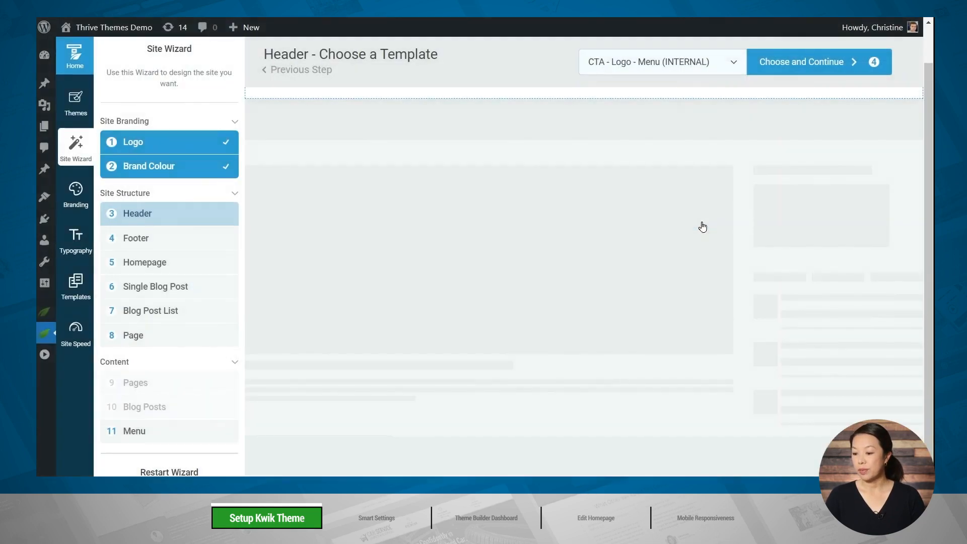
pyautogui.click(824, 65)
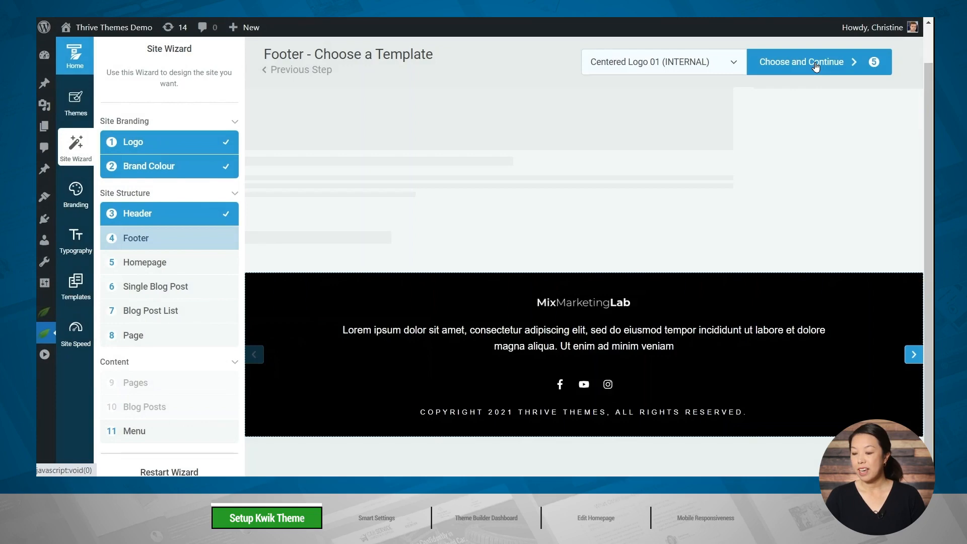
# Choose the Columns 01 (INTERNAL) template for the site footer and accept it.
pyautogui.click(730, 62)
pyautogui.scroll(-3, 848, 253)
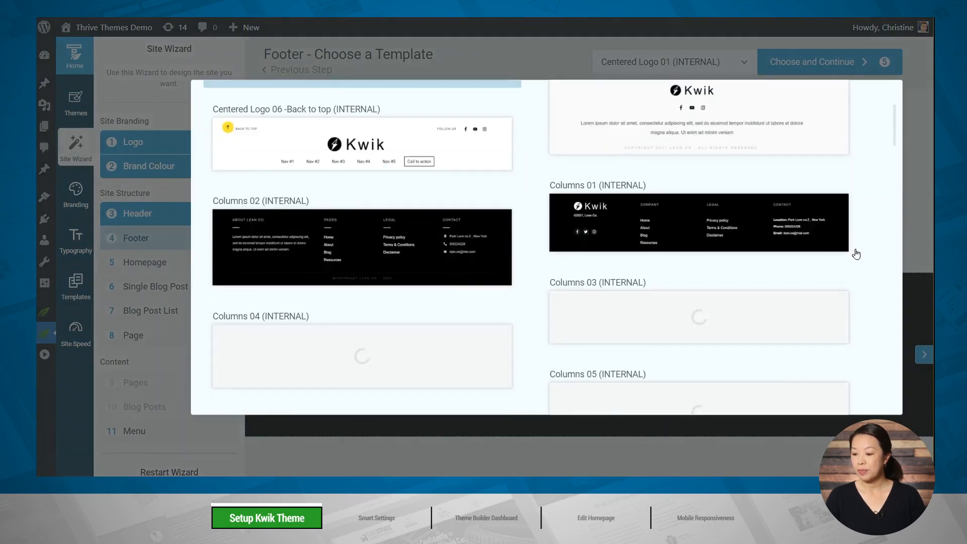
pyautogui.click(729, 236)
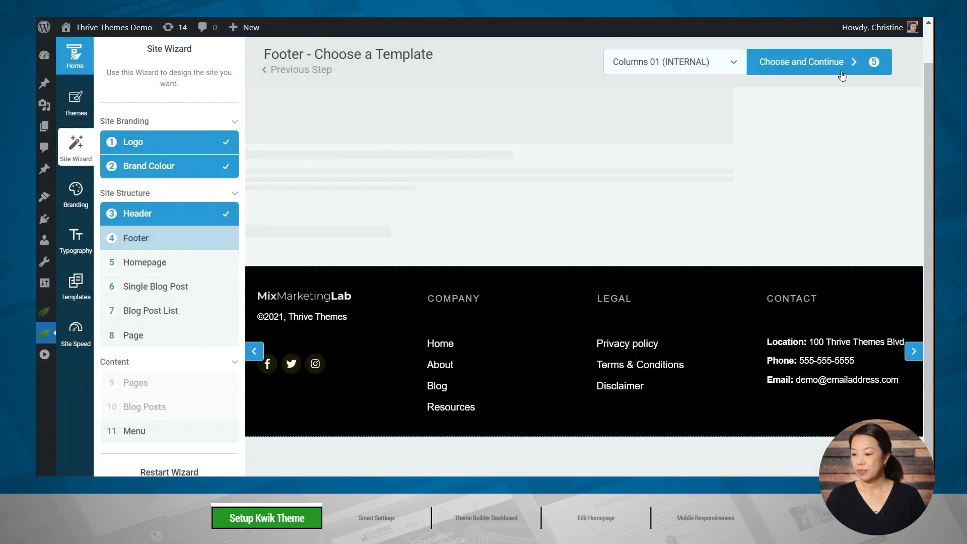
pyautogui.click(829, 66)
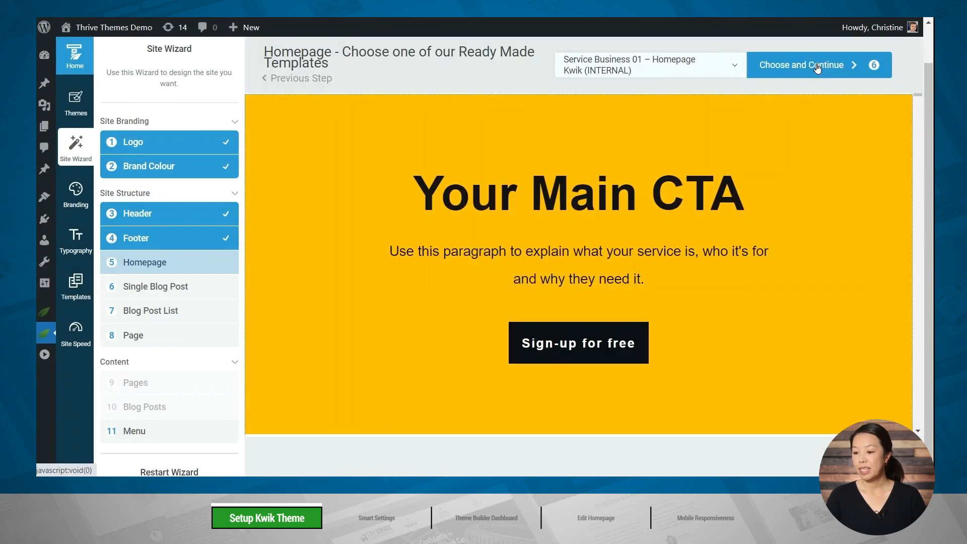
# Browse the ready-made homepage templates, pick Service Business 01 – Homepage Kwik (INTERNAL), and accept it.
pyautogui.click(661, 66)
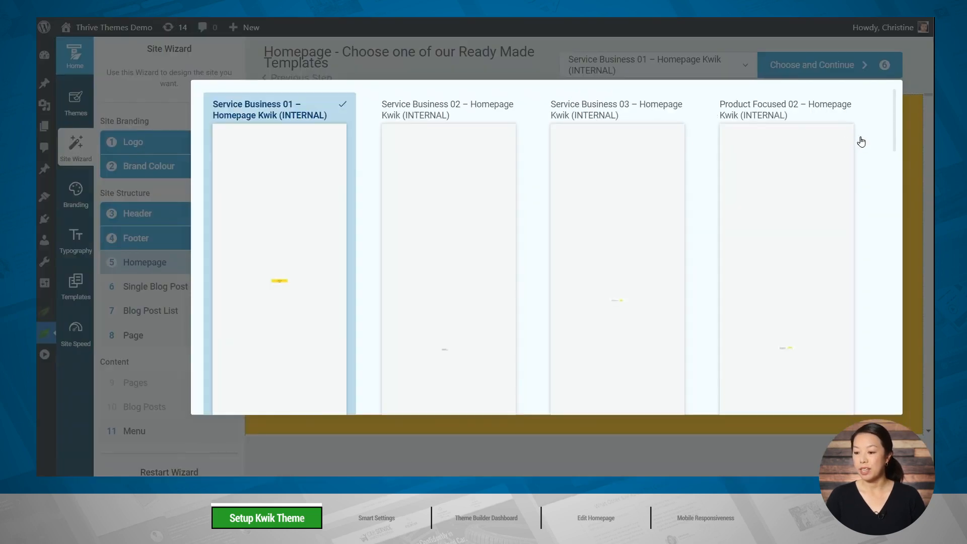
pyautogui.scroll(-15, 873, 161)
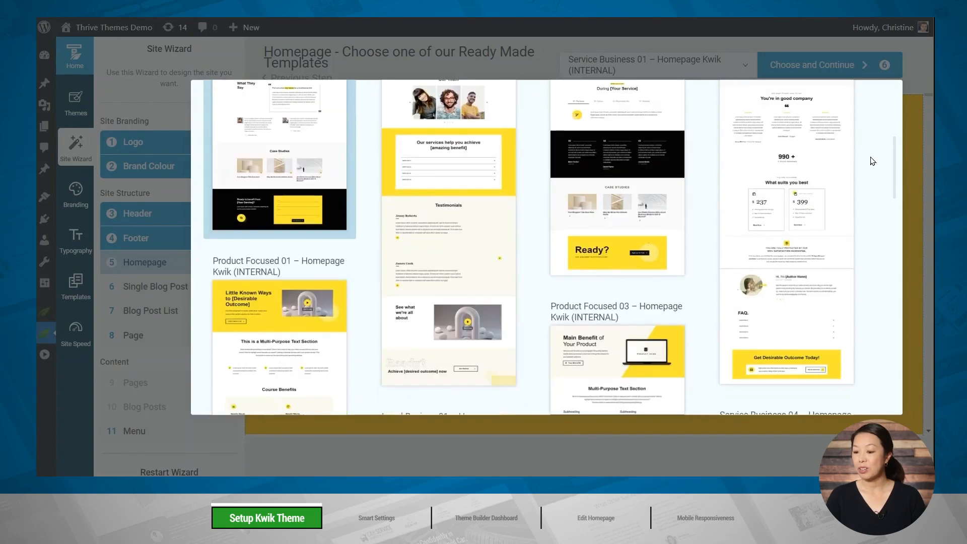
pyautogui.scroll(15, 873, 162)
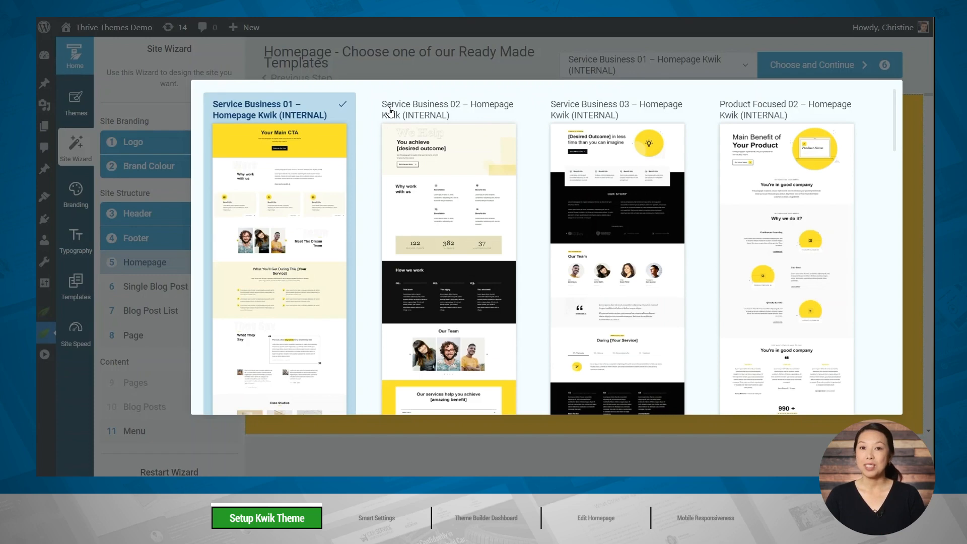
pyautogui.click(274, 179)
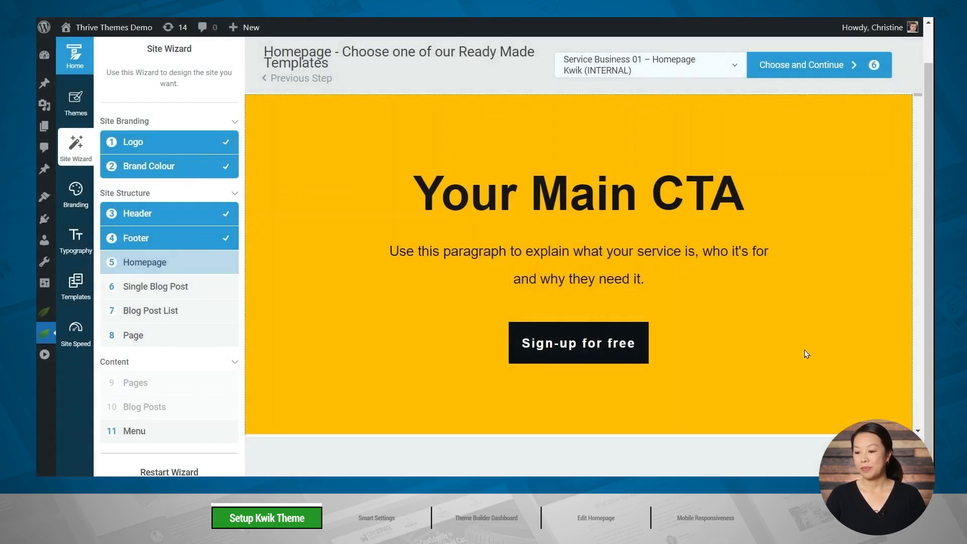
pyautogui.click(806, 70)
pyautogui.click(653, 200)
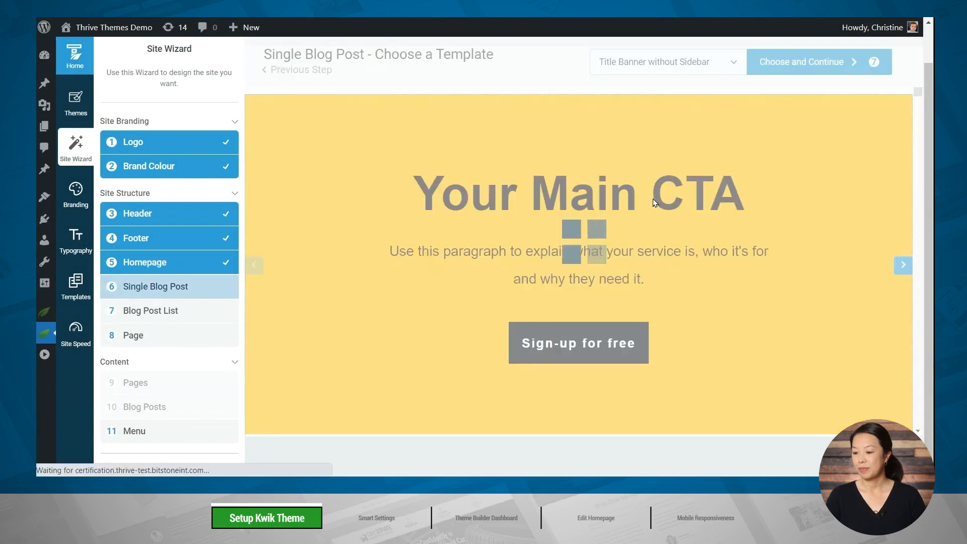
# Choose the Title Banner without Sidebar template for single blog posts and accept it.
pyautogui.click(715, 62)
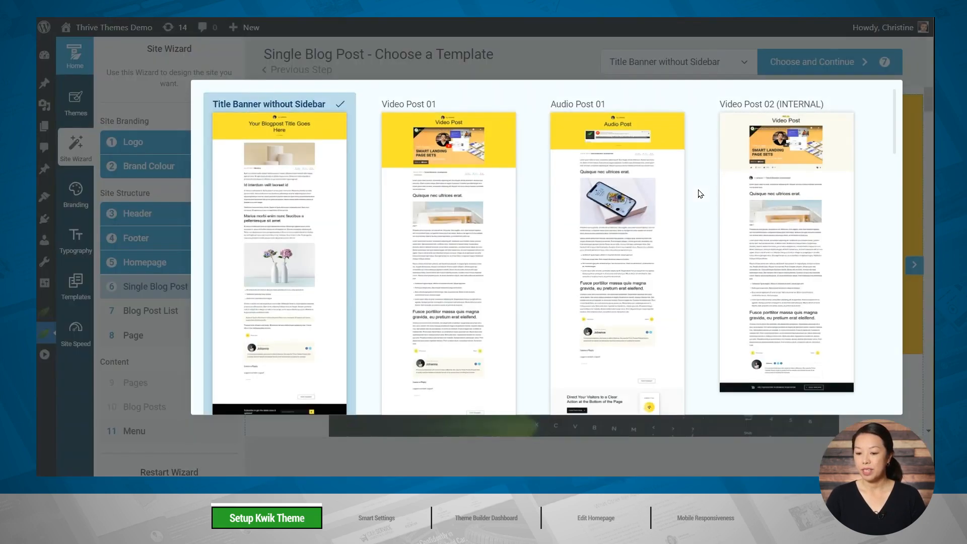
pyautogui.click(284, 177)
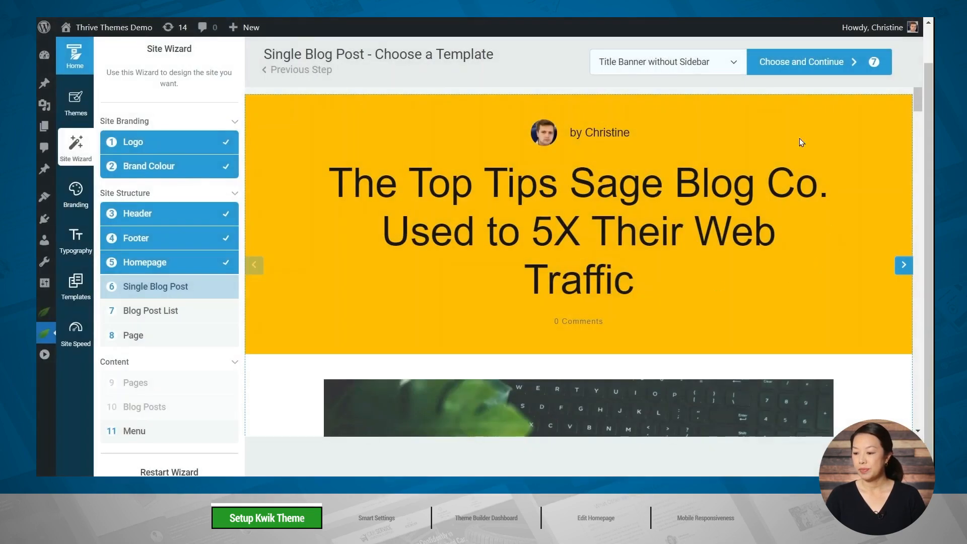
pyautogui.click(803, 72)
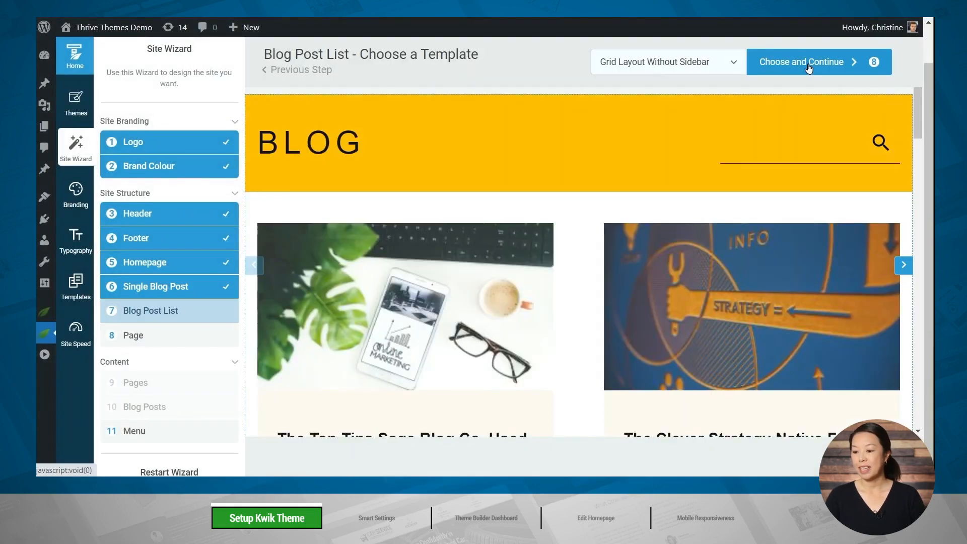
# Choose the Grid Layout Without Sidebar template for the blog post list and accept it.
pyautogui.click(657, 70)
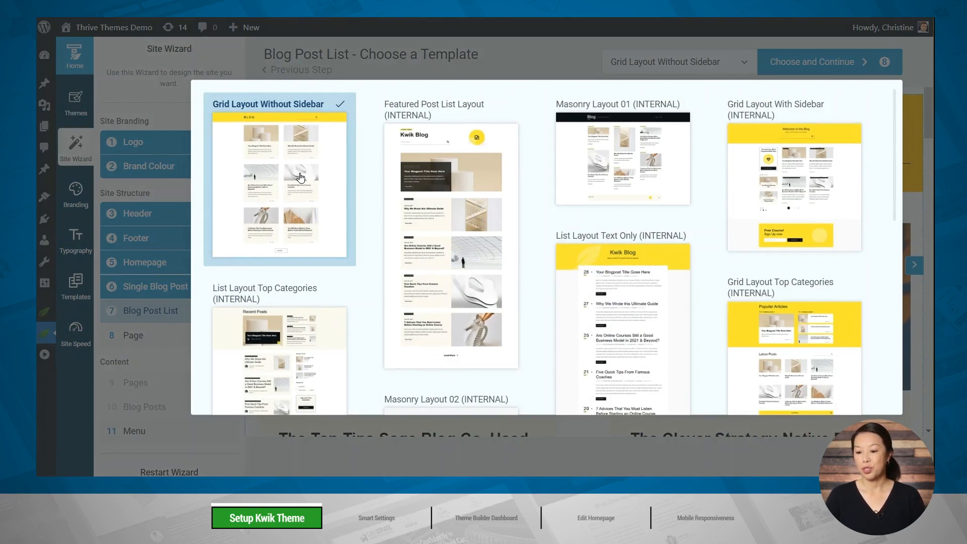
pyautogui.click(328, 178)
pyautogui.click(799, 60)
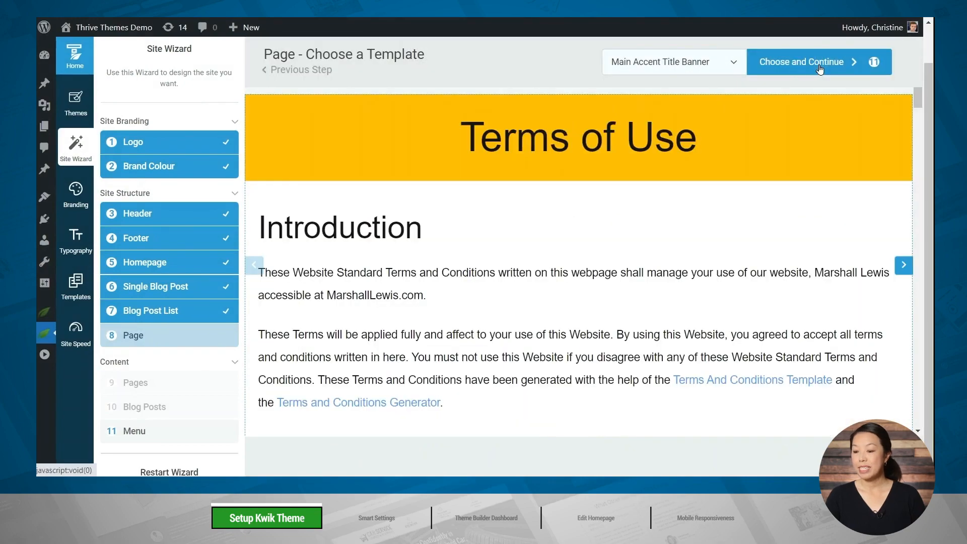
# Choose the Main Accent Title Banner template for site pages and accept it.
pyautogui.click(689, 64)
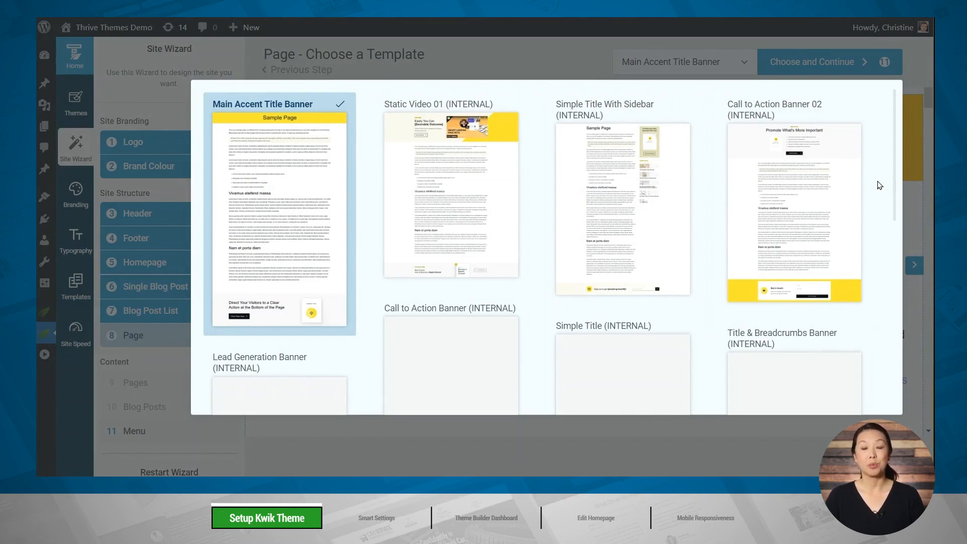
pyautogui.click(274, 207)
pyautogui.click(798, 67)
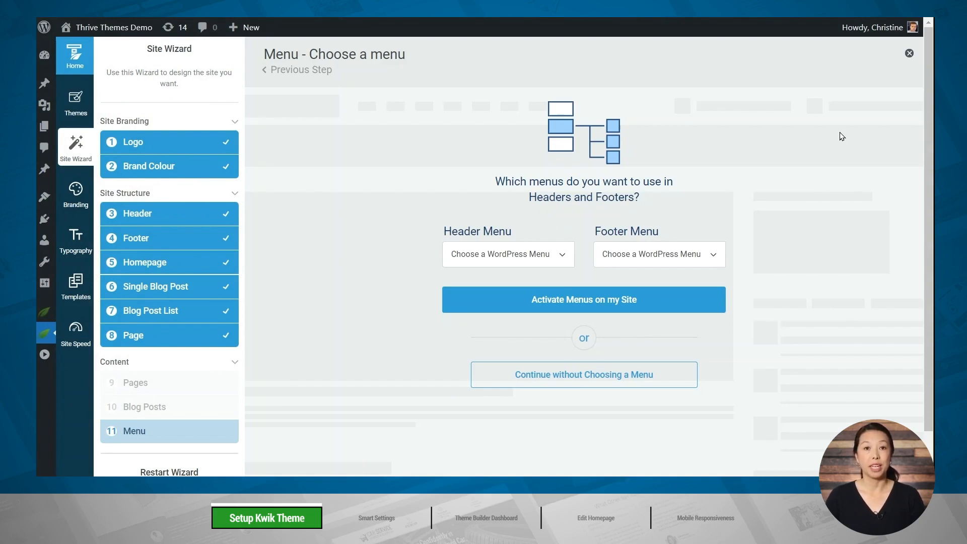
# Assign the Main menu to the header and the Footer menu to the footer, and activate both on the site.
pyautogui.click(512, 253)
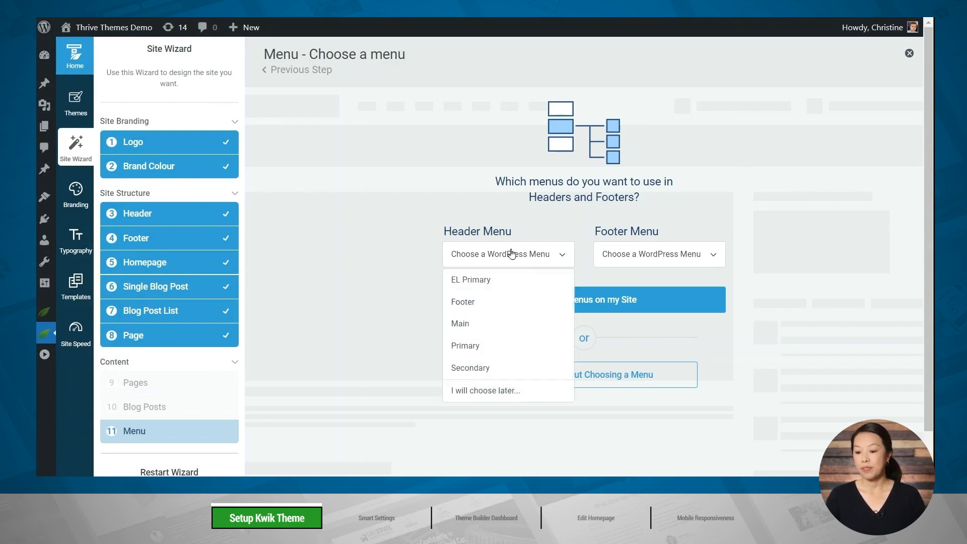
pyautogui.click(482, 324)
pyautogui.click(699, 259)
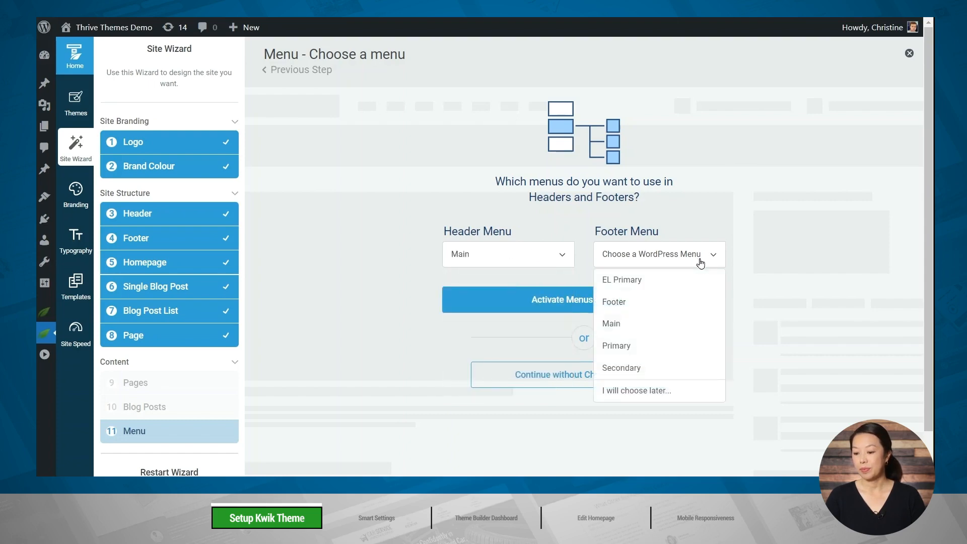
pyautogui.click(631, 303)
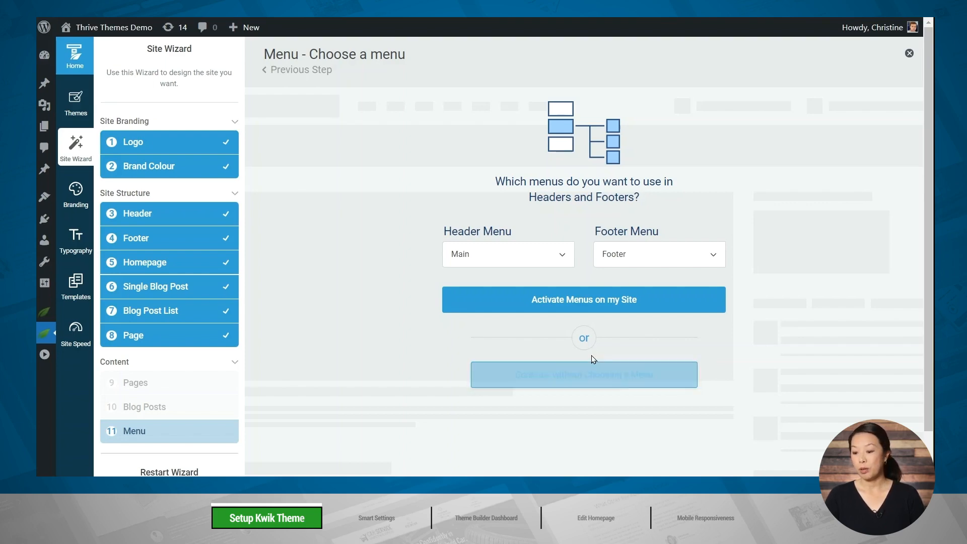
pyautogui.click(547, 312)
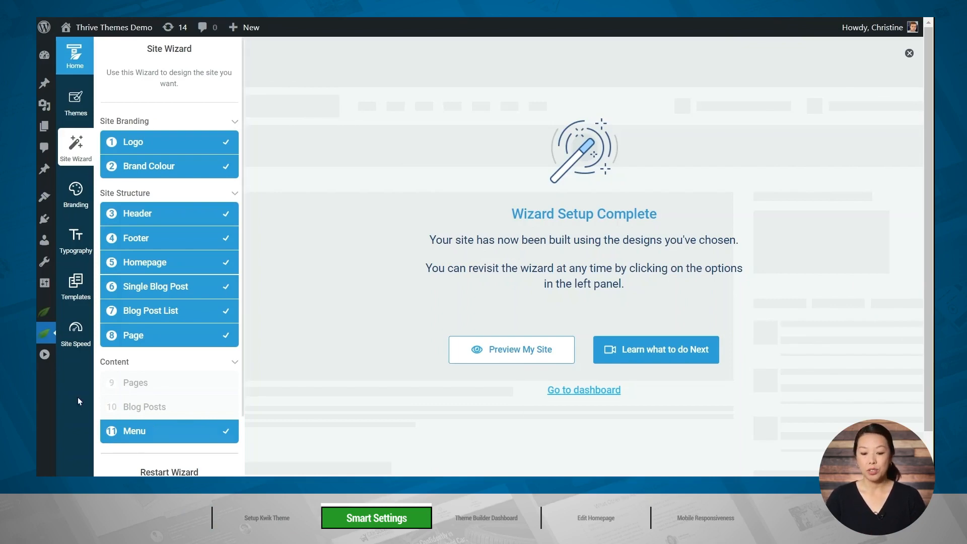
# Open the Smart Site global fields from the Thrive Dashboard and go through the company and legal entries.
pyautogui.moveTo(55, 342)
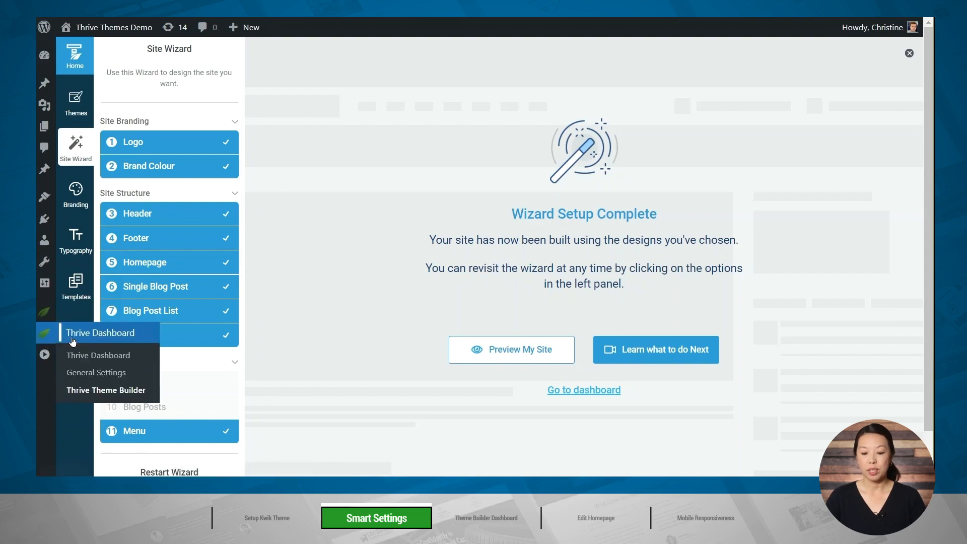
pyautogui.click(79, 353)
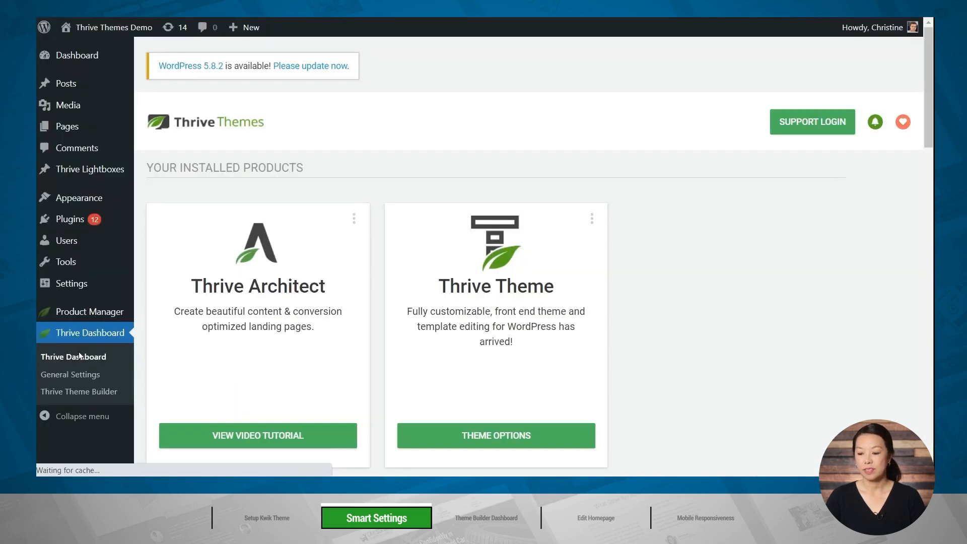
pyautogui.scroll(-5, 725, 293)
pyautogui.scroll(-10, 726, 295)
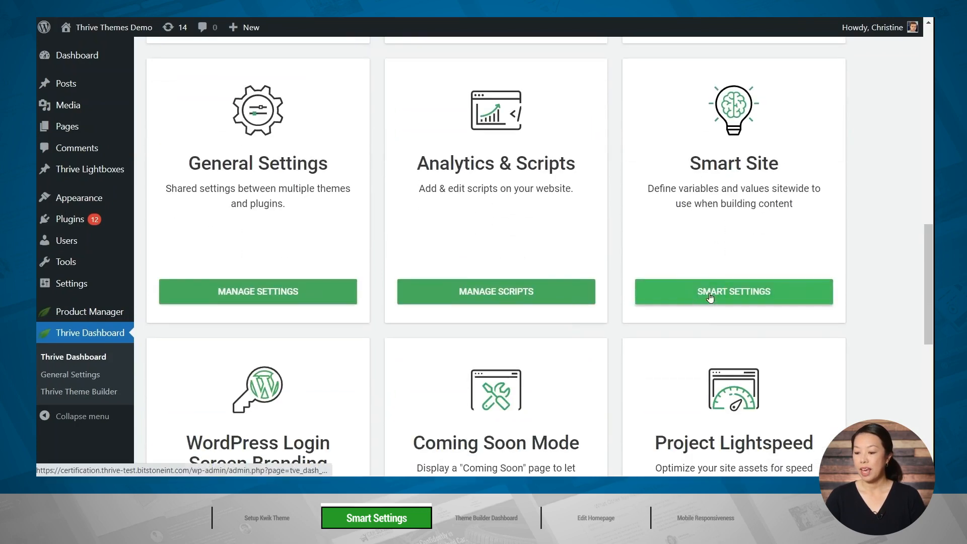
pyautogui.click(738, 295)
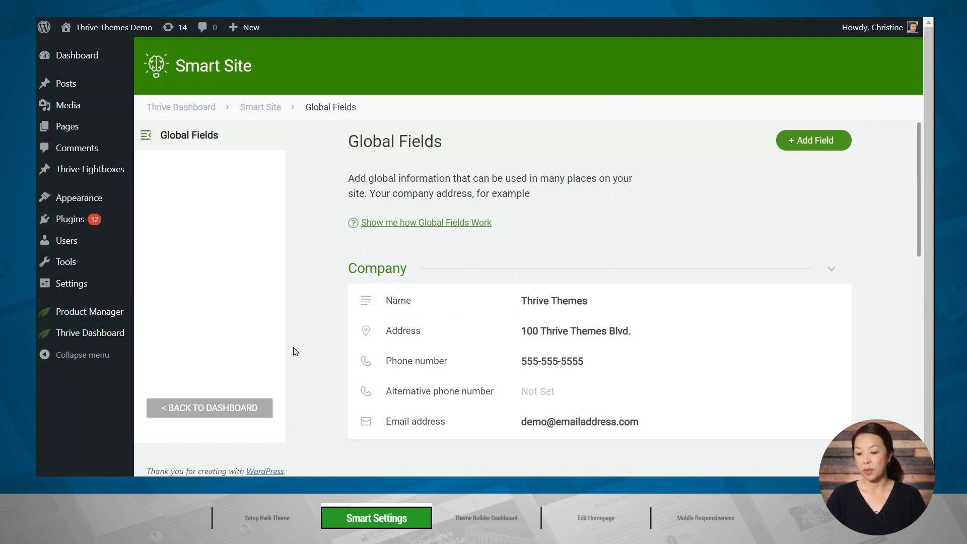
pyautogui.scroll(-5, 308, 347)
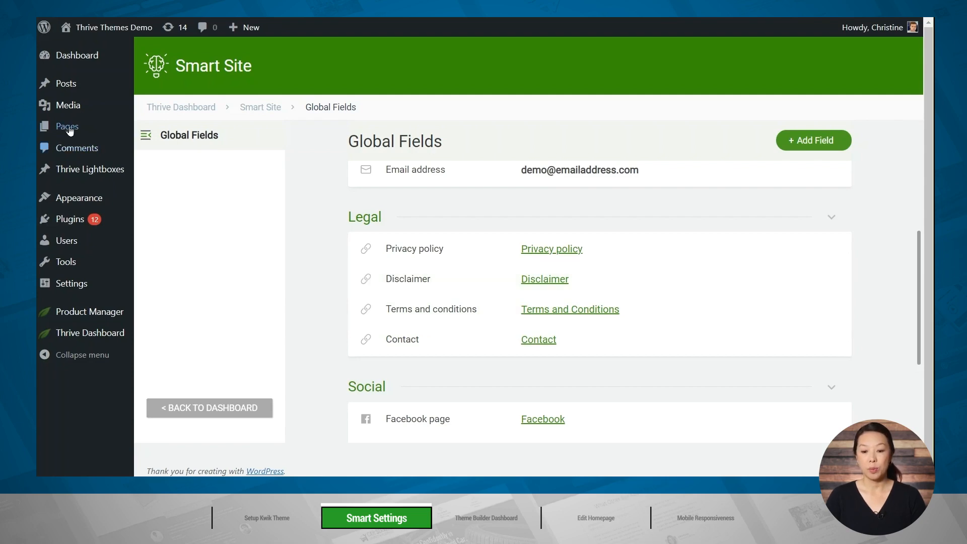
# Create and publish a new page titled Disclaimer, and copy its link.
pyautogui.moveTo(65, 127)
pyautogui.click(158, 147)
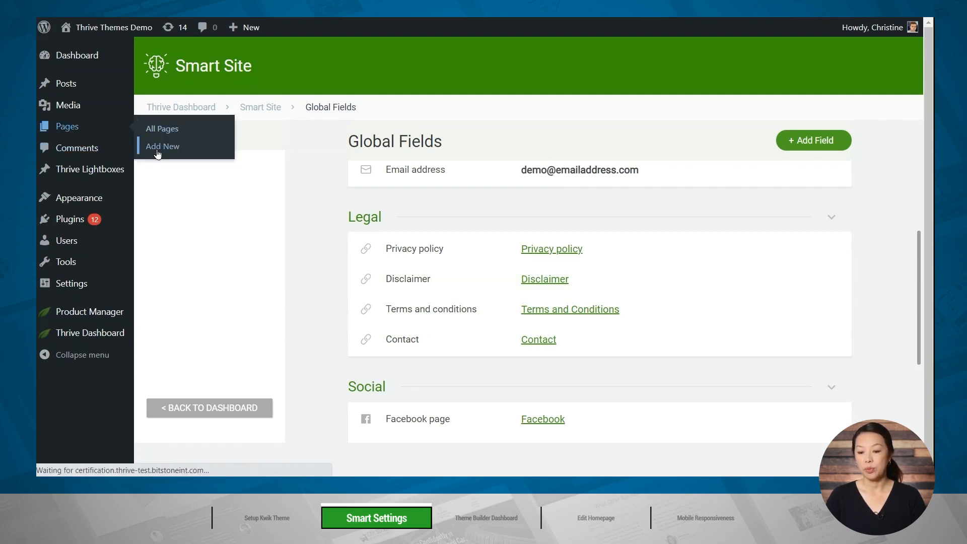
pyautogui.write('Disc')
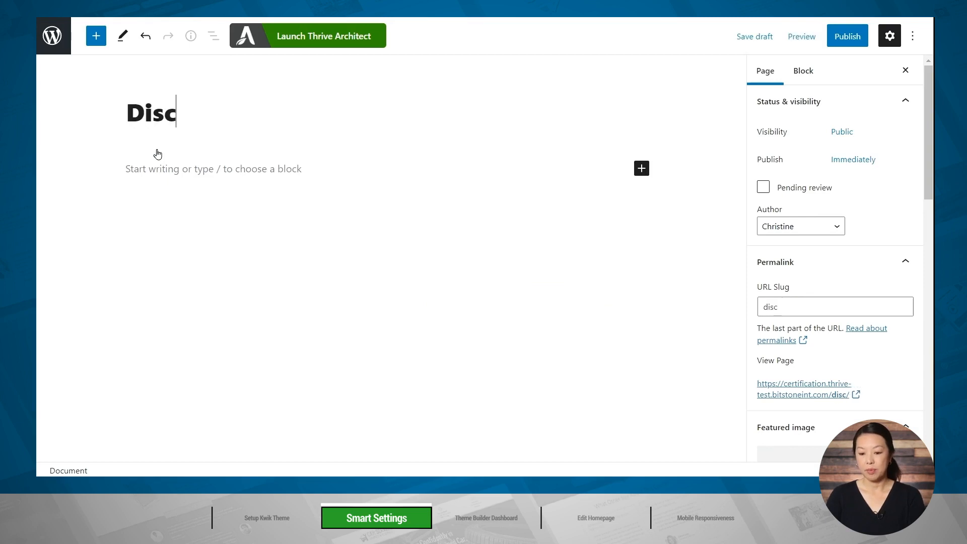
pyautogui.write('laimer')
pyautogui.click(840, 37)
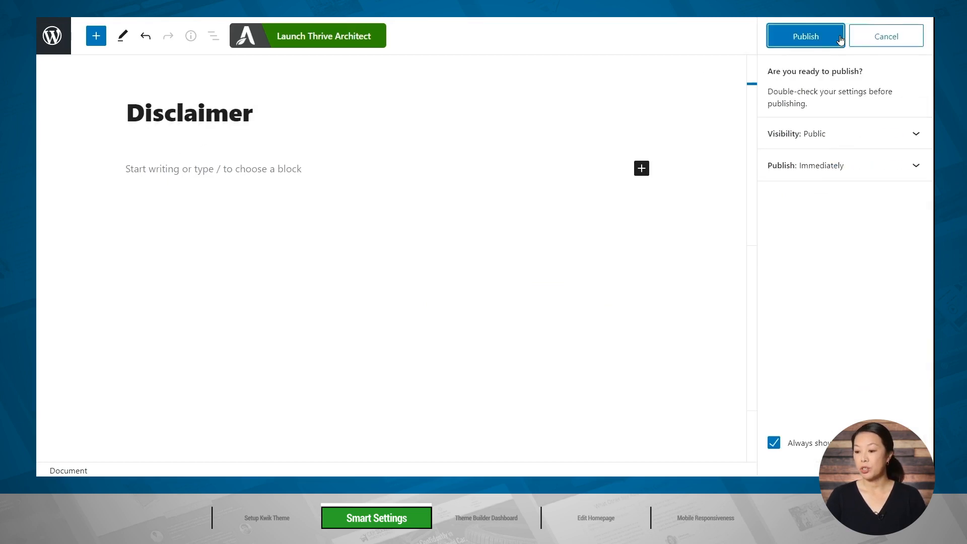
pyautogui.click(841, 40)
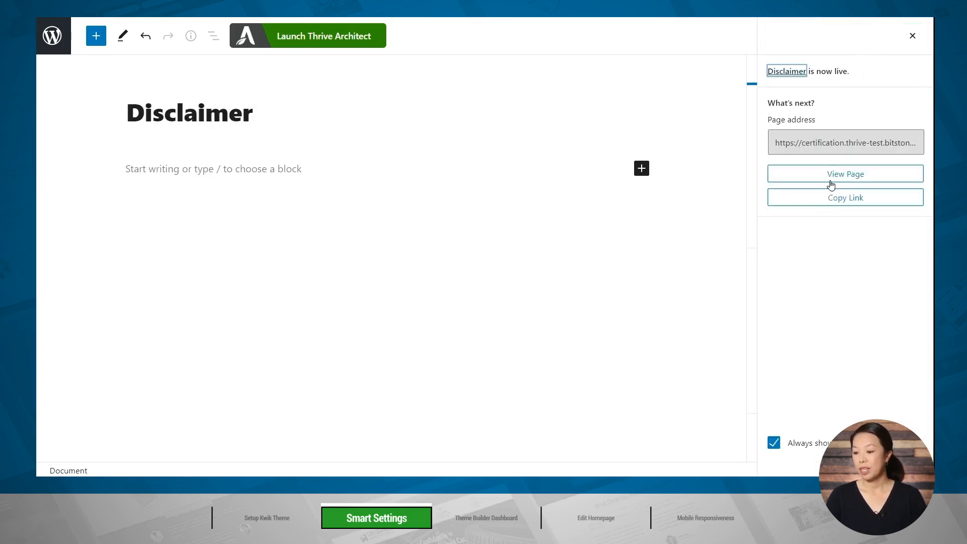
pyautogui.click(829, 201)
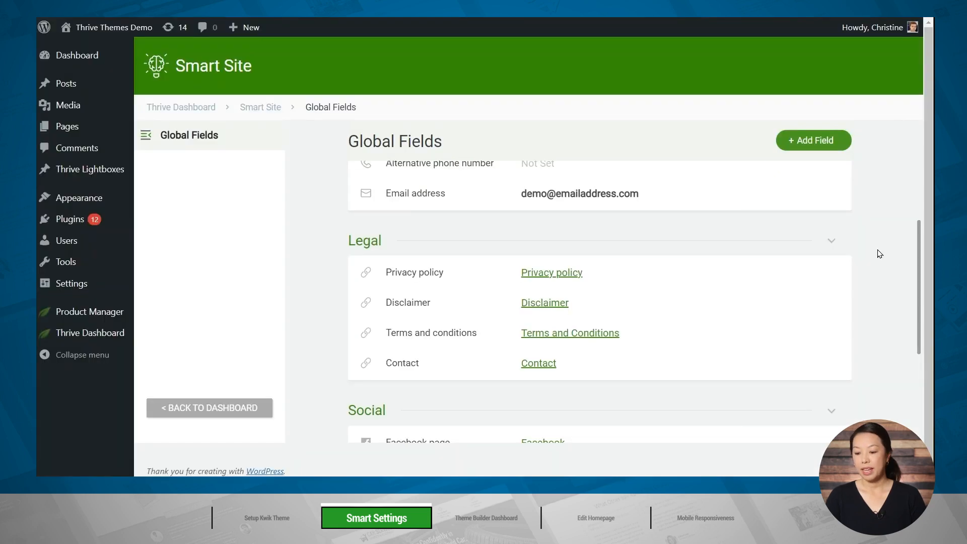
# Replace the link URL of the legal Disclaimer global field with the copied Disclaimer page address and save the field.
pyautogui.moveTo(561, 301)
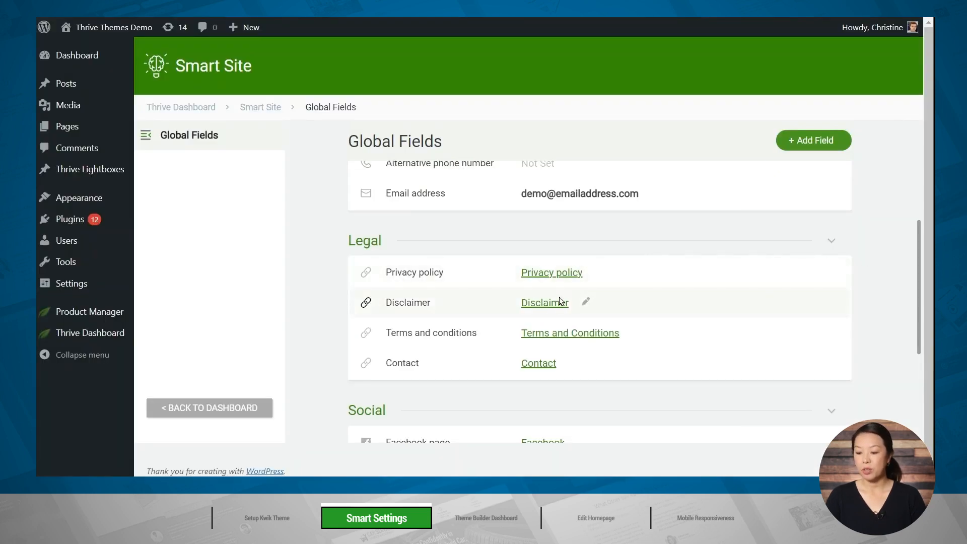
pyautogui.click(585, 303)
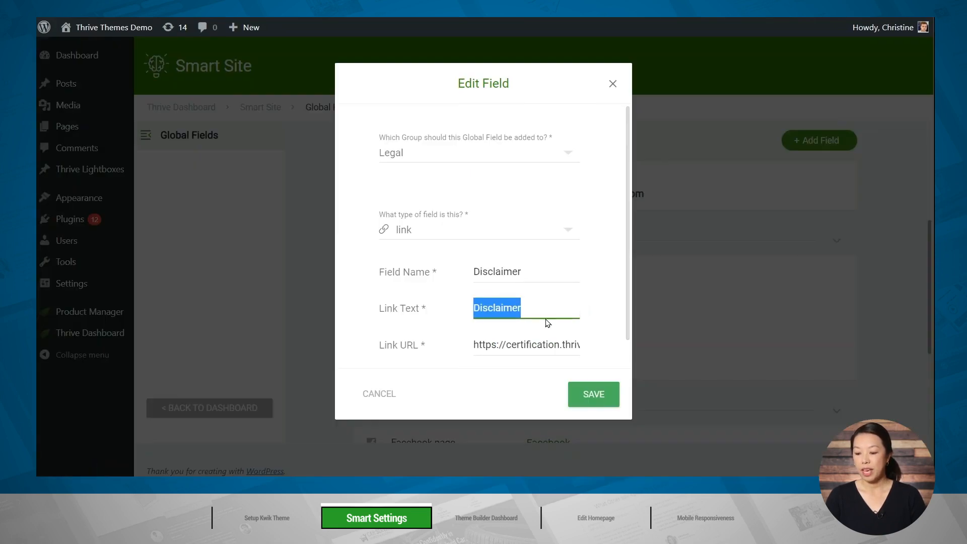
pyautogui.click(536, 346)
pyautogui.hotkey('ctrl', 'a')
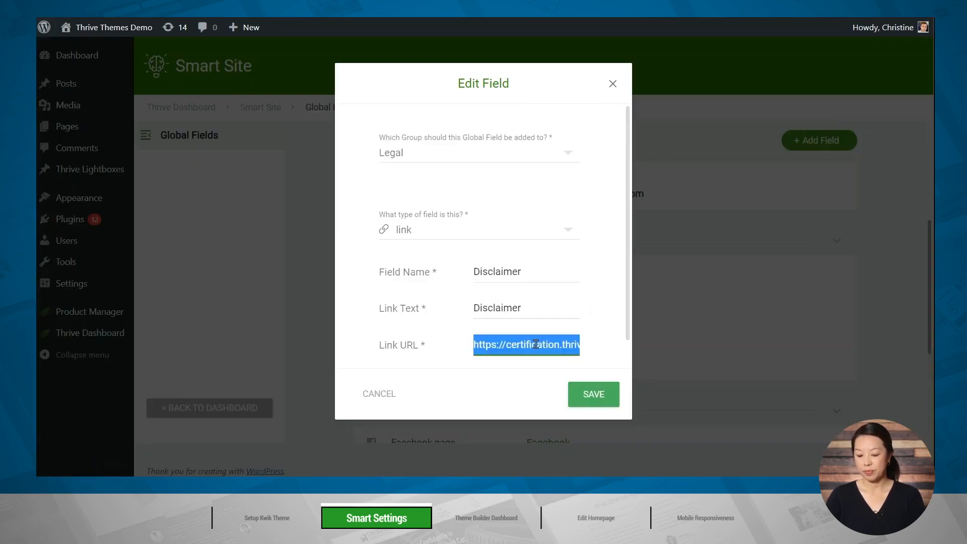
pyautogui.press('BackSpace')
pyautogui.hotkey('ctrl', 'v')
pyautogui.scroll(-1, 615, 341)
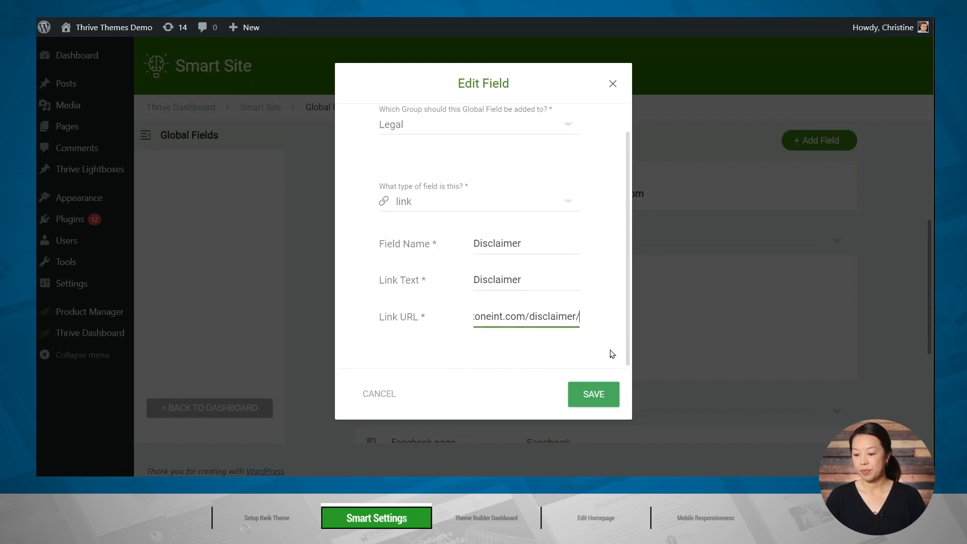
pyautogui.click(590, 396)
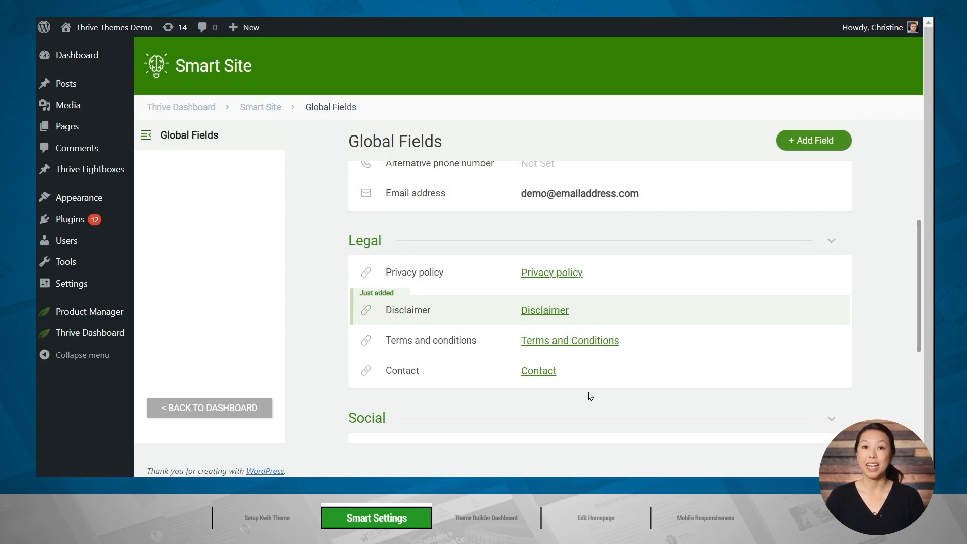
# Open the Facebook page field in the Social group for editing, go to its link URL, and save the field.
pyautogui.scroll(-4, 870, 296)
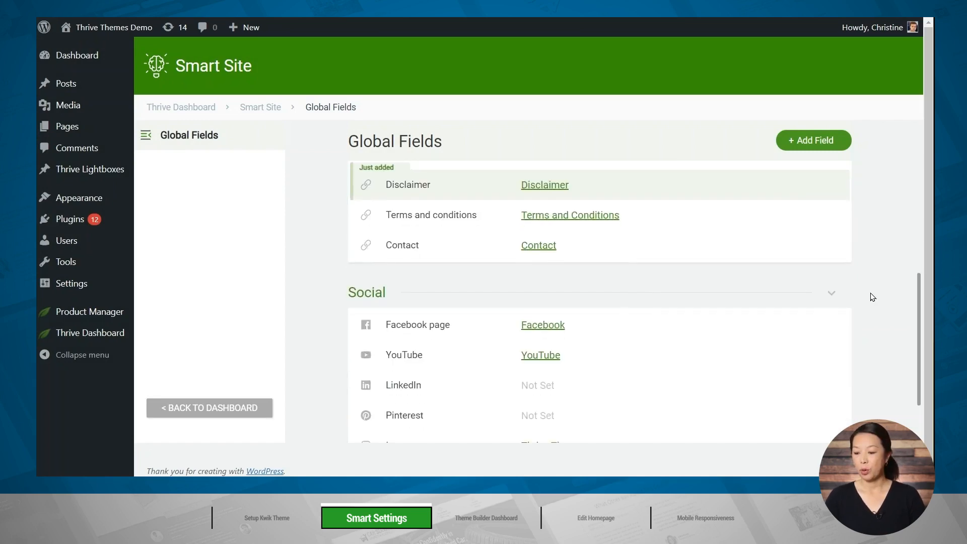
pyautogui.click(584, 244)
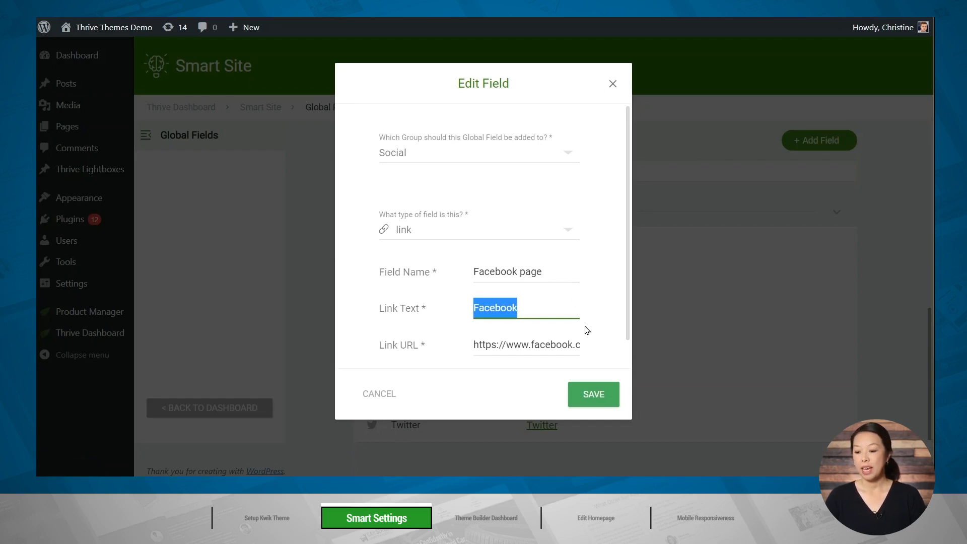
pyautogui.click(573, 344)
pyautogui.click(589, 391)
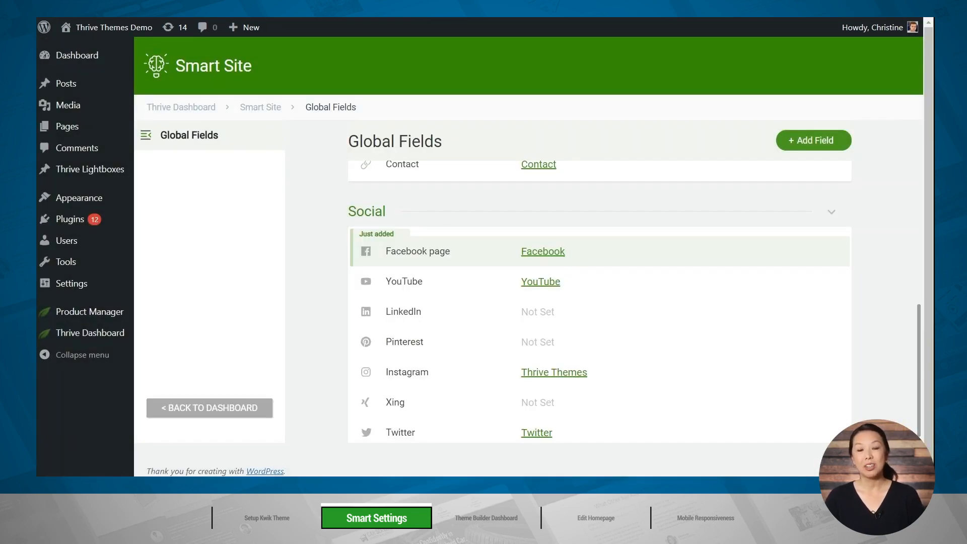
# Visit the live site and look through the homepage sections from the main call to action down to the footer.
pyautogui.moveTo(106, 31)
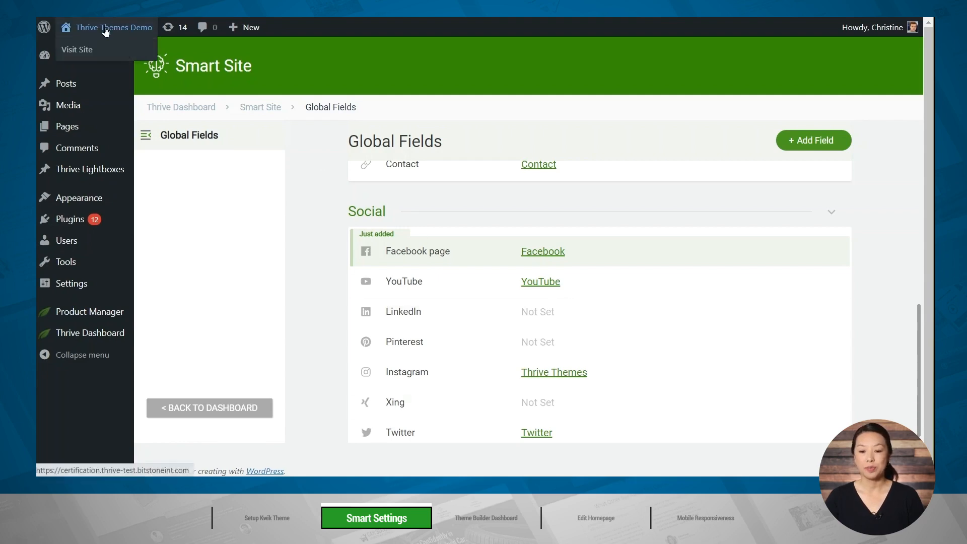
pyautogui.click(81, 48)
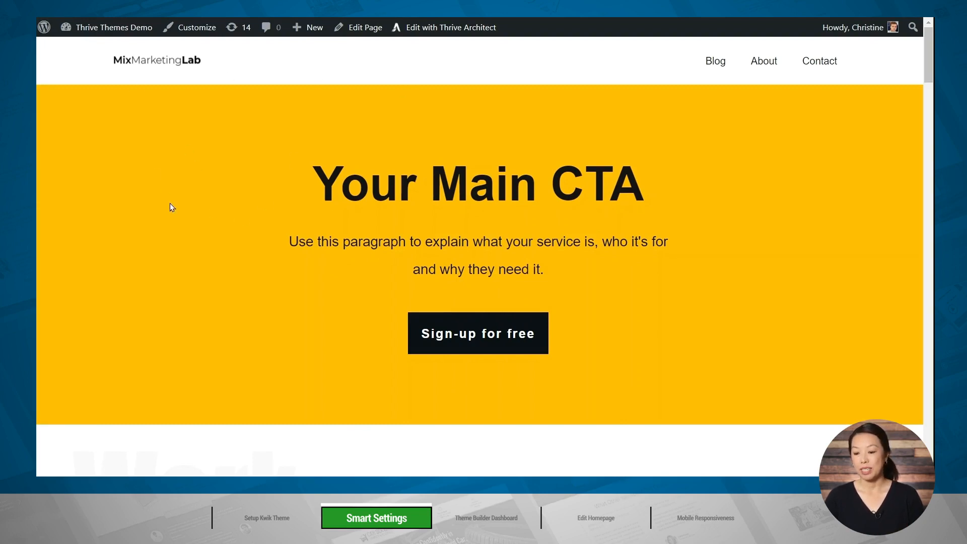
pyautogui.scroll(-10, 171, 207)
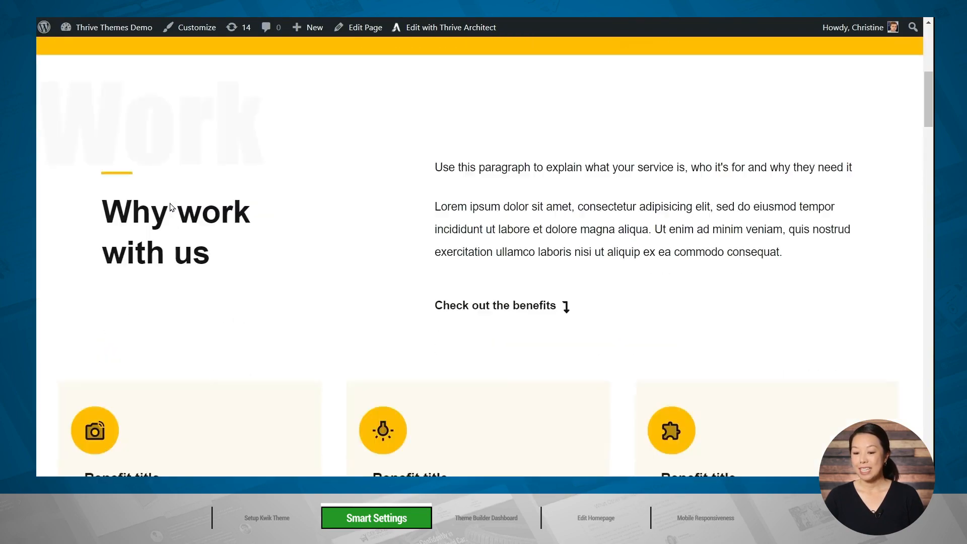
pyautogui.scroll(-10, 171, 207)
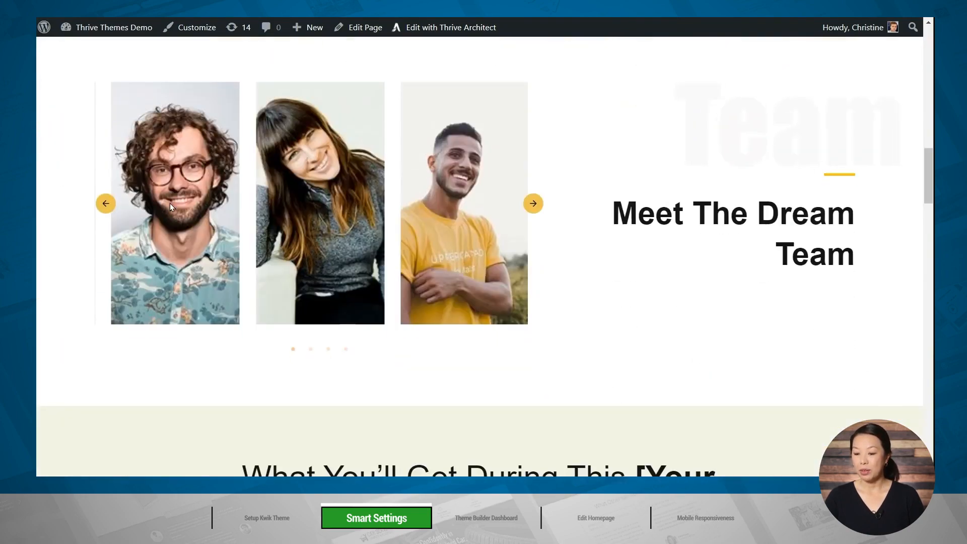
pyautogui.scroll(-10, 172, 207)
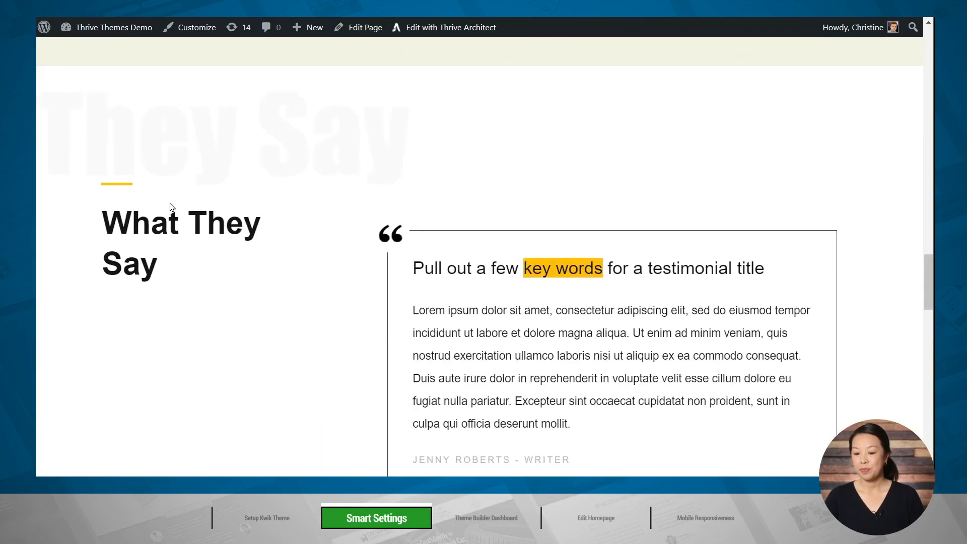
pyautogui.scroll(-10, 172, 207)
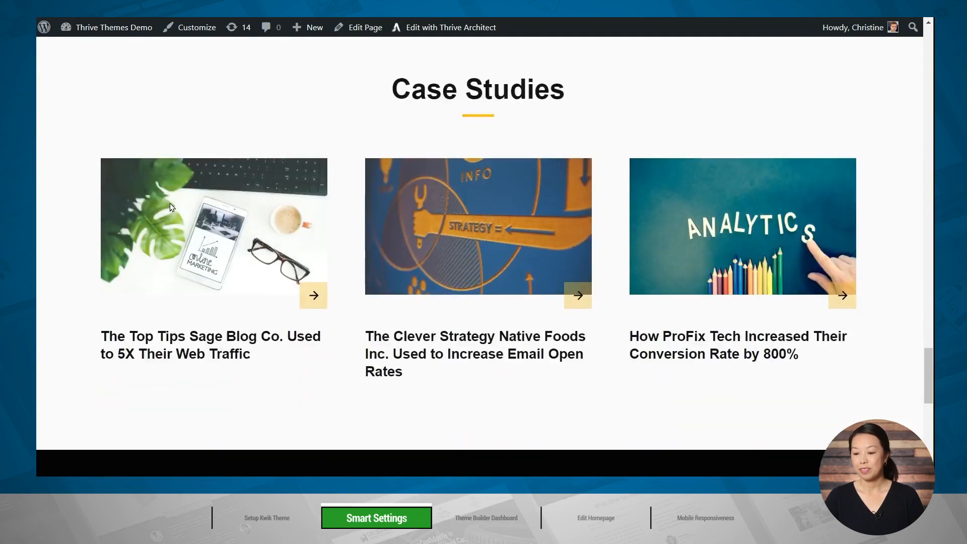
pyautogui.scroll(-5, 172, 207)
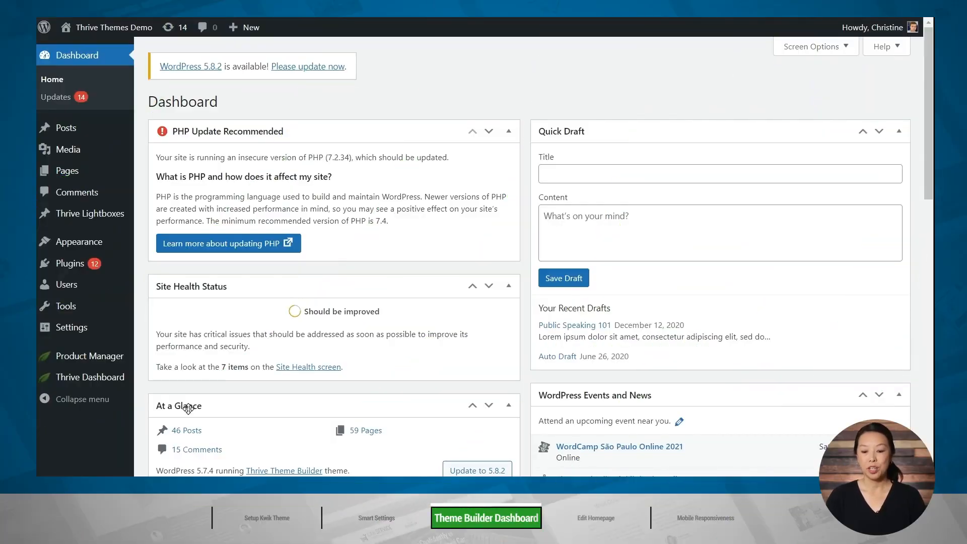
# Open the theme's Default Typography set for editing from Thrive Theme Builder.
pyautogui.moveTo(91, 378)
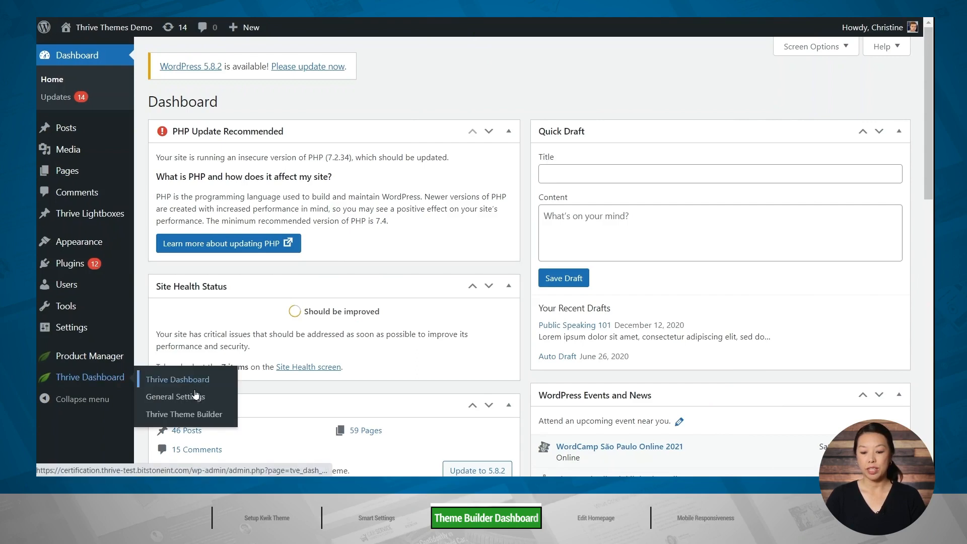
pyautogui.click(182, 414)
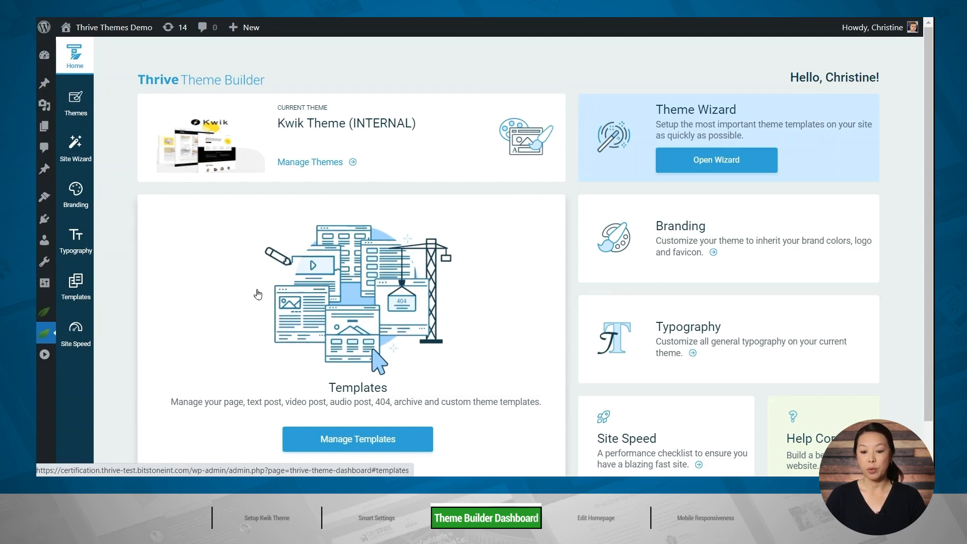
pyautogui.click(70, 249)
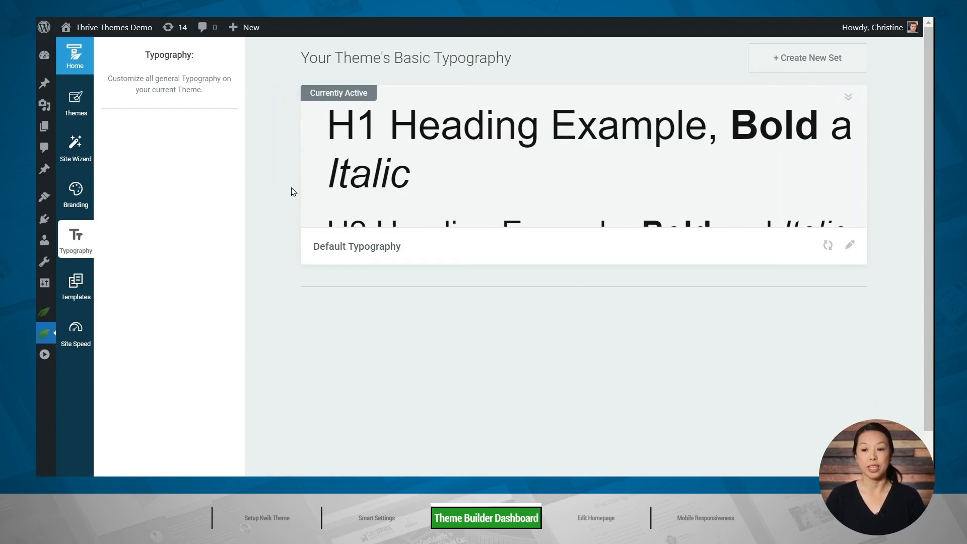
pyautogui.click(849, 253)
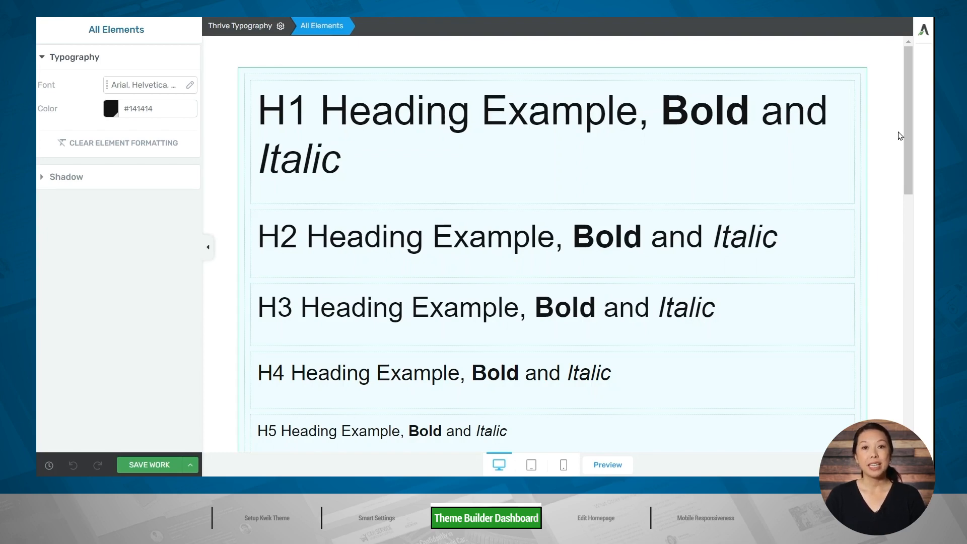
# Examine the typography options for Heading 1 and for the All Headings group covering H1 to H6.
pyautogui.click(726, 155)
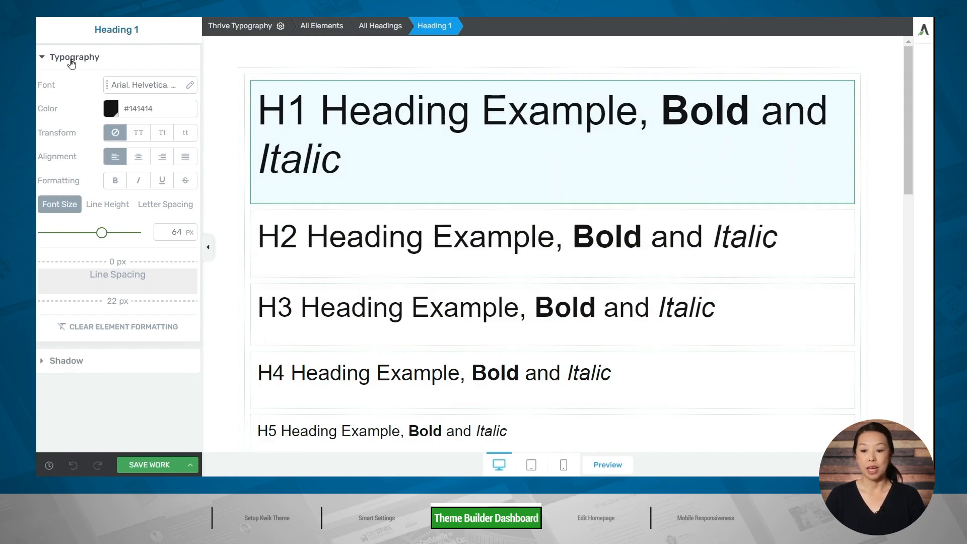
pyautogui.click(250, 79)
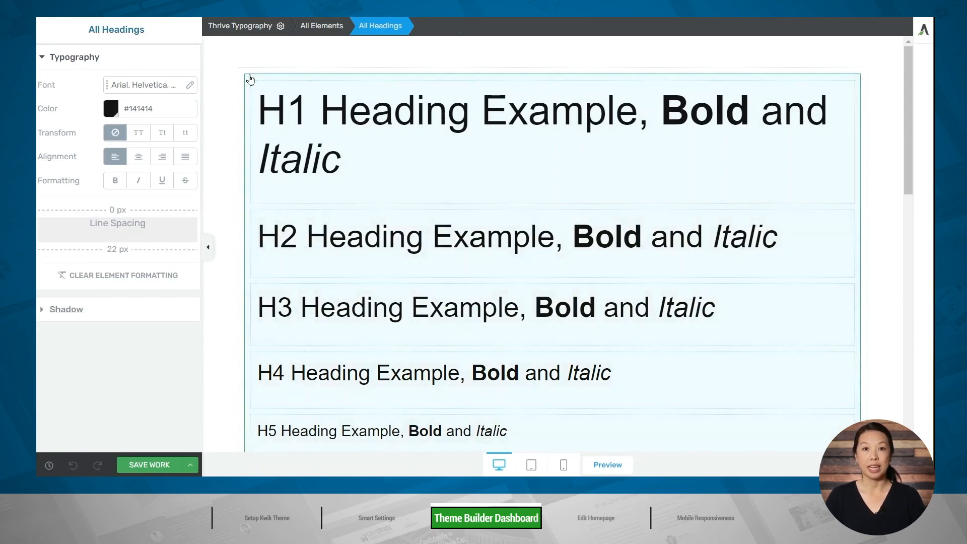
pyautogui.scroll(-5, 228, 95)
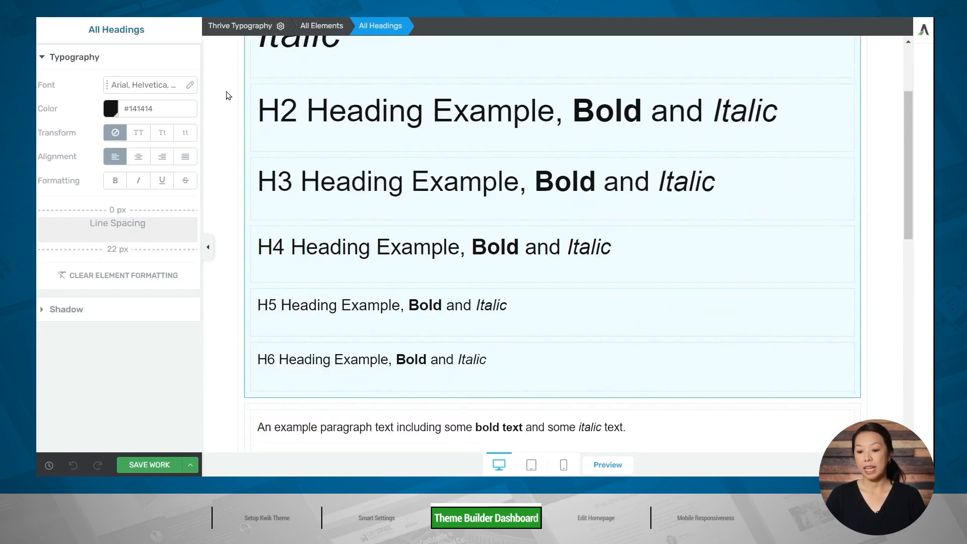
pyautogui.scroll(4, 228, 96)
pyautogui.scroll(1, 227, 96)
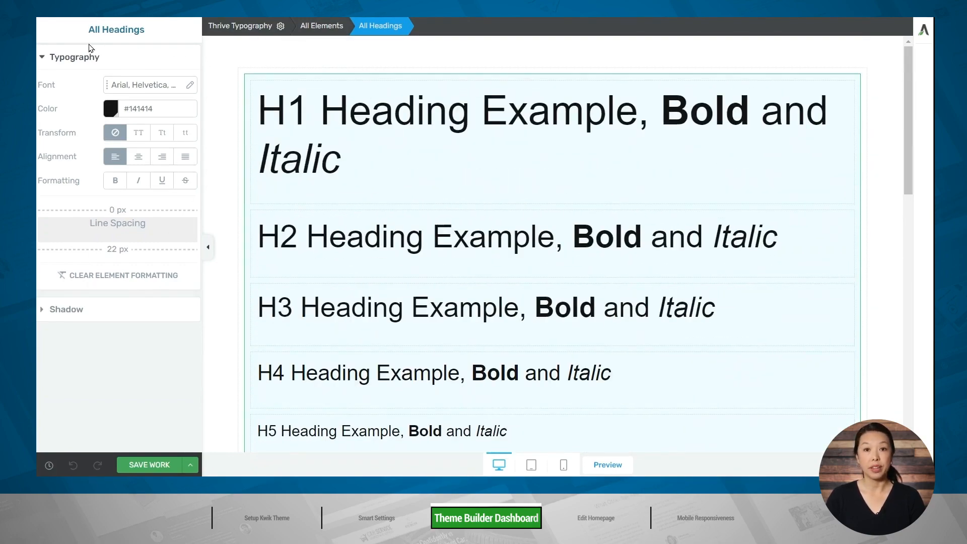
pyautogui.scroll(-6, 225, 102)
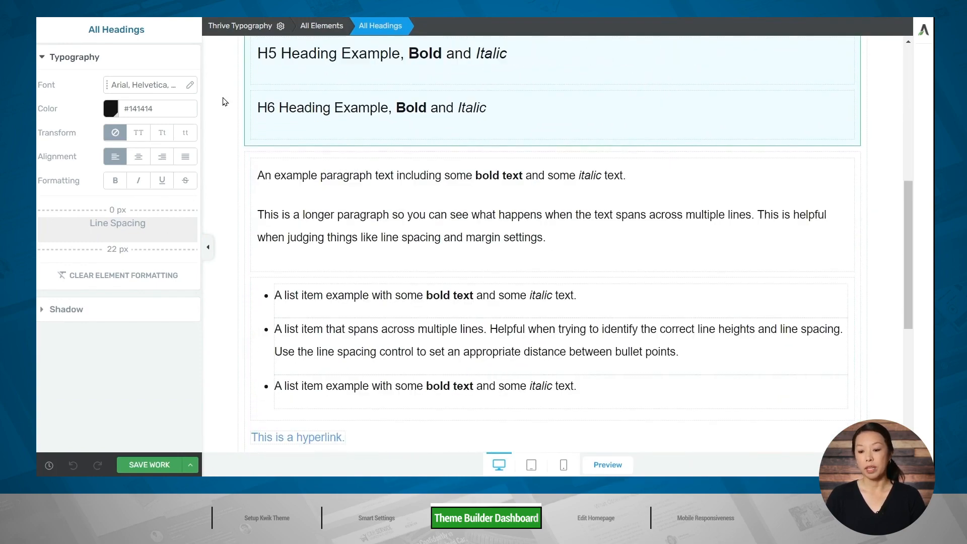
# Check the typography options of the All Texts and All Elements groups, and save the typography set.
pyautogui.click(251, 159)
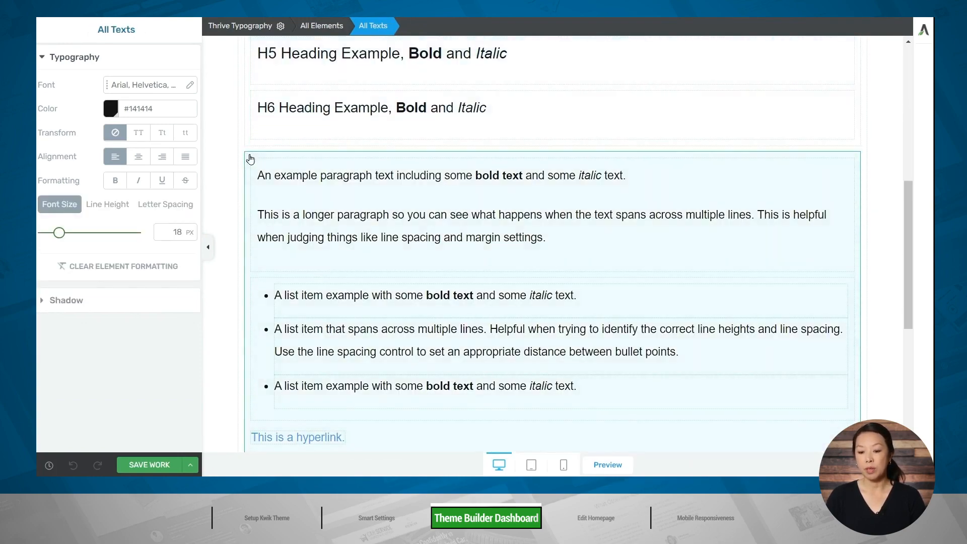
pyautogui.scroll(-5, 233, 160)
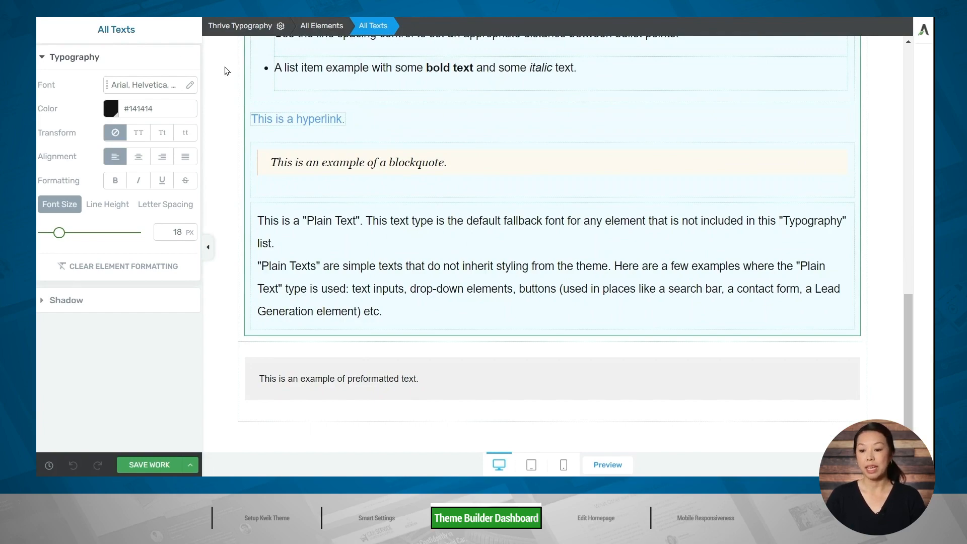
pyautogui.click(242, 71)
pyautogui.scroll(10, 234, 104)
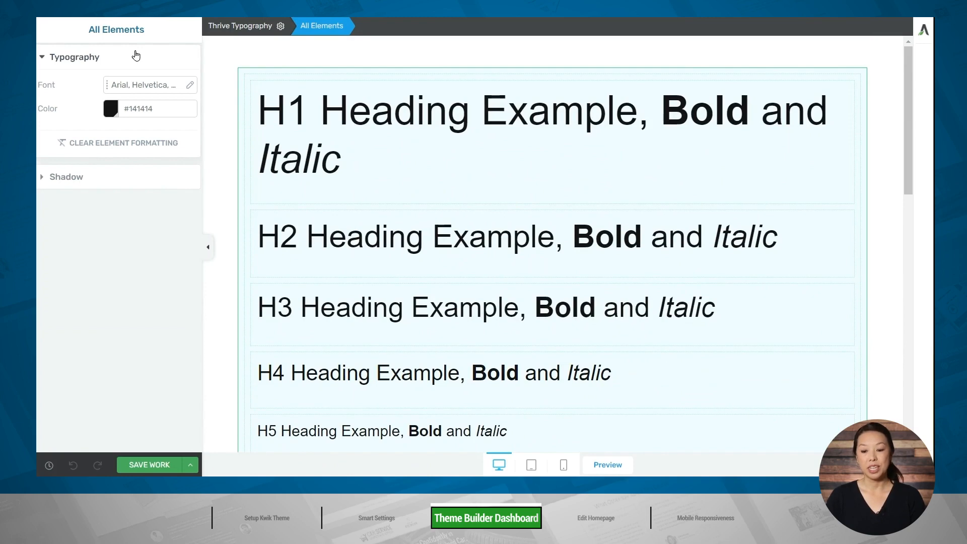
pyautogui.click(178, 468)
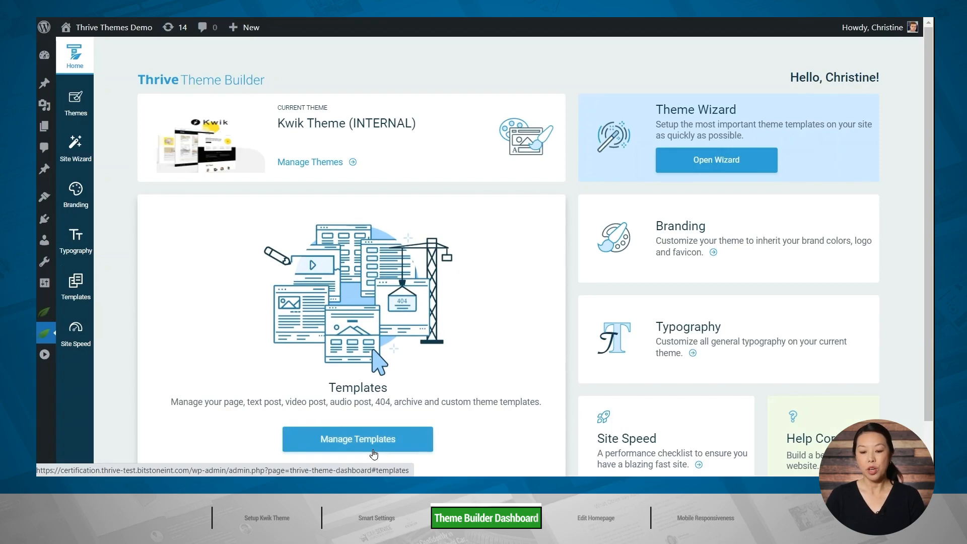
# Open the theme's templates and examine the core single content and list templates, from the homepage to All Archives.
pyautogui.click(78, 297)
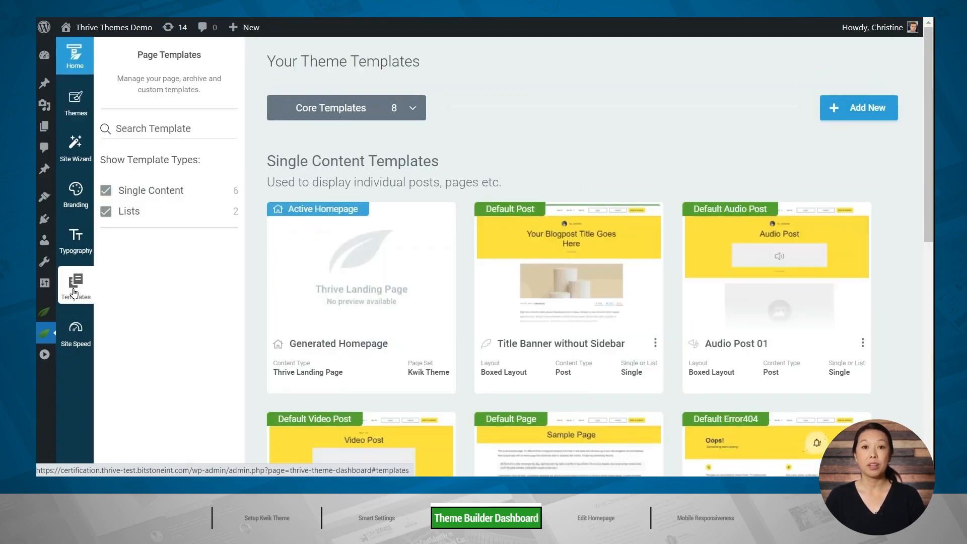
pyautogui.moveTo(294, 249)
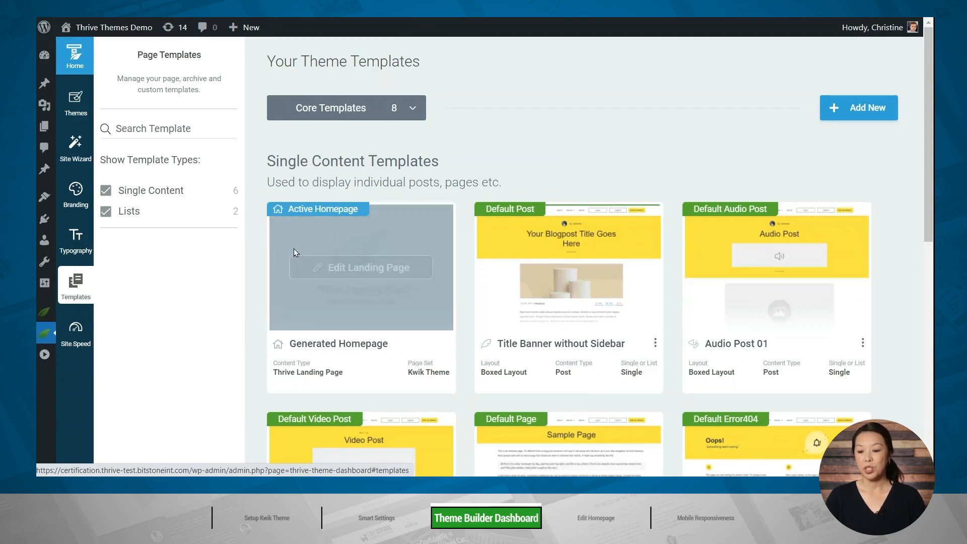
pyautogui.moveTo(527, 227)
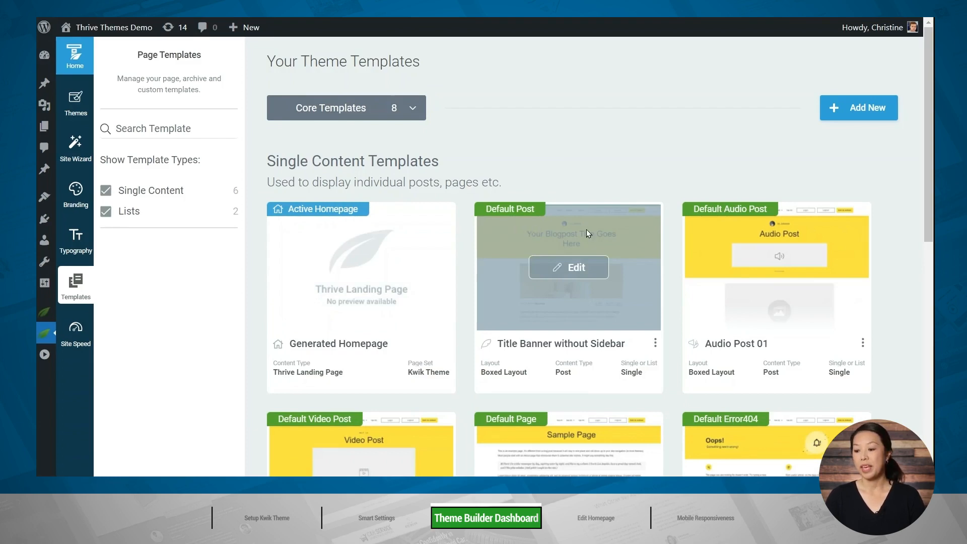
pyautogui.moveTo(746, 231)
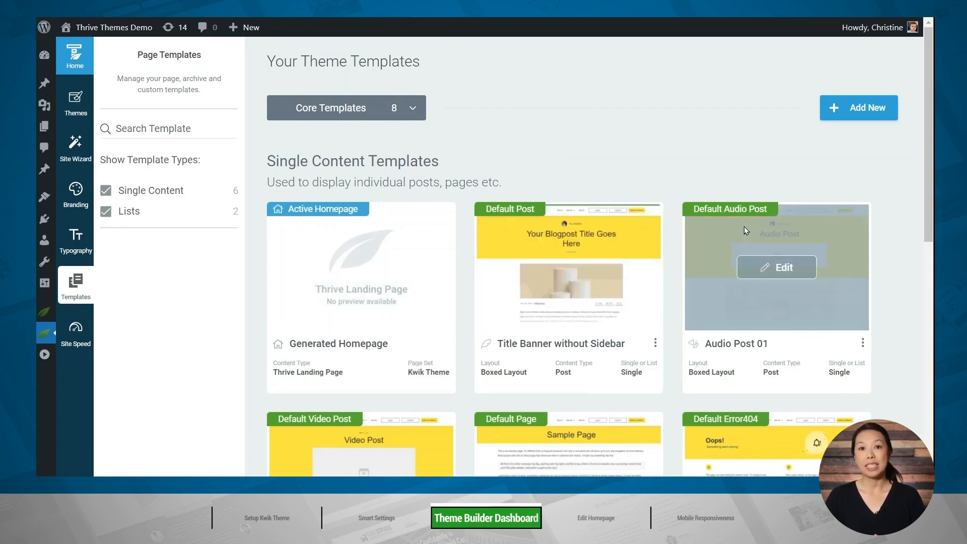
pyautogui.scroll(-5, 745, 232)
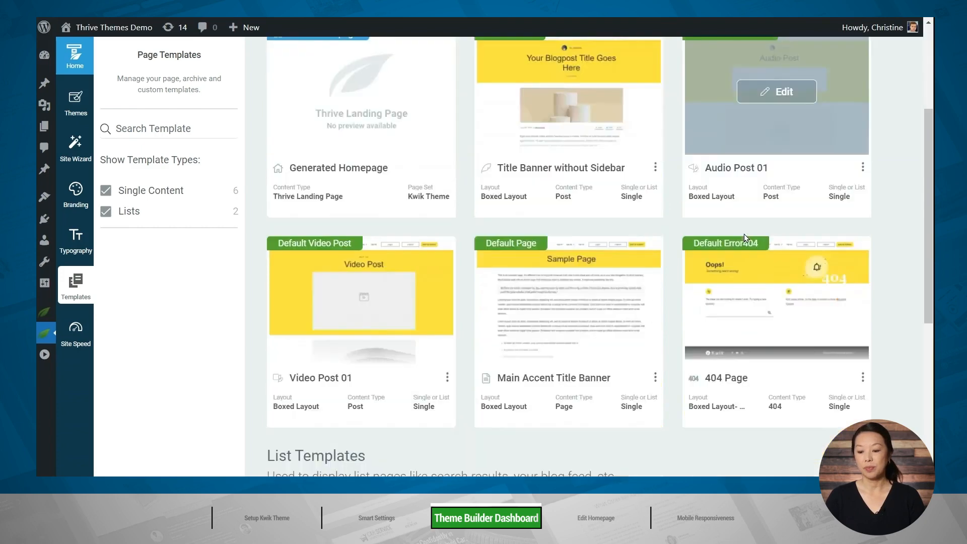
pyautogui.moveTo(373, 204)
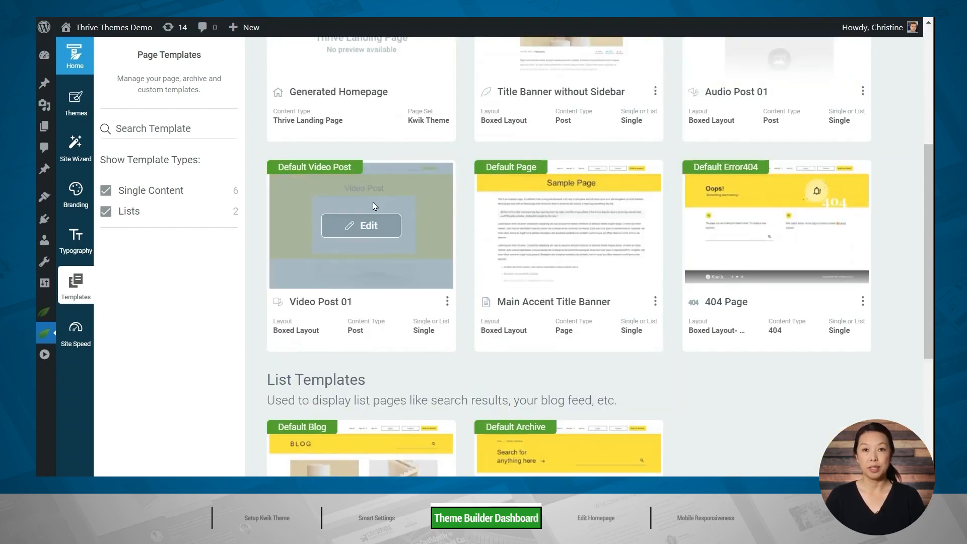
pyautogui.moveTo(543, 185)
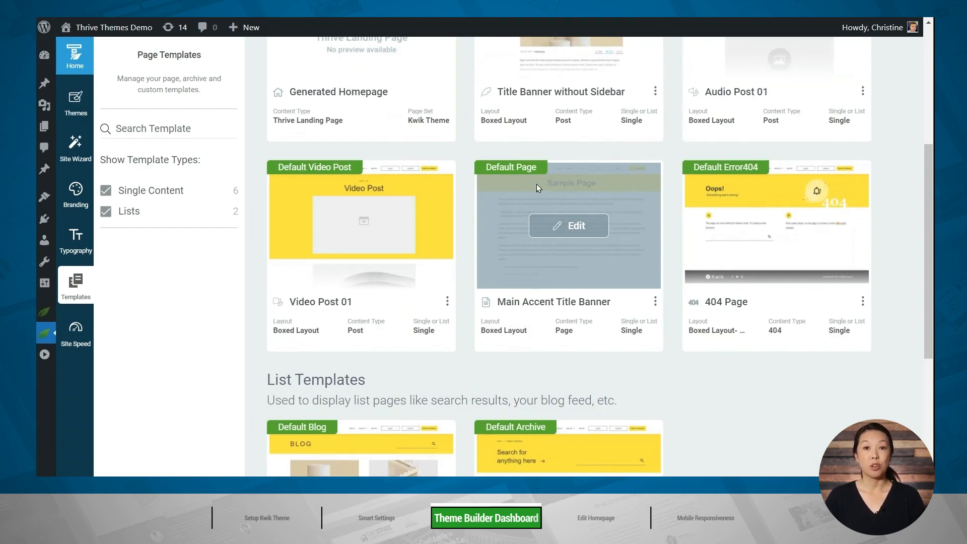
pyautogui.moveTo(733, 162)
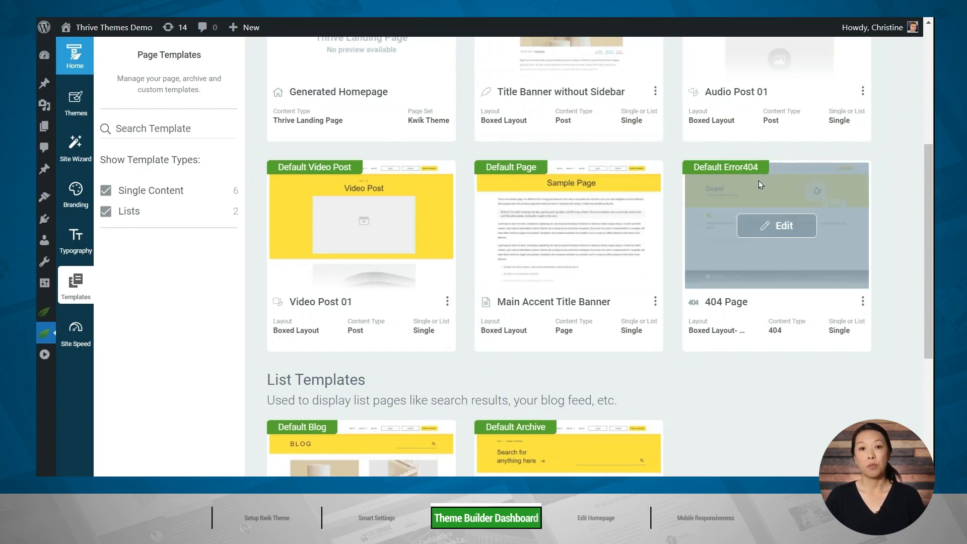
pyautogui.scroll(-5, 759, 181)
pyautogui.moveTo(337, 228)
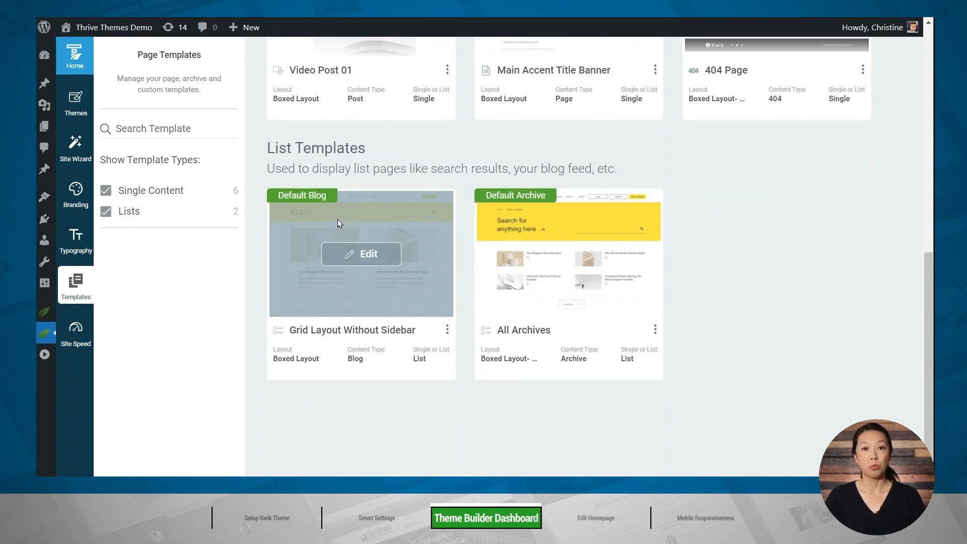
pyautogui.moveTo(535, 210)
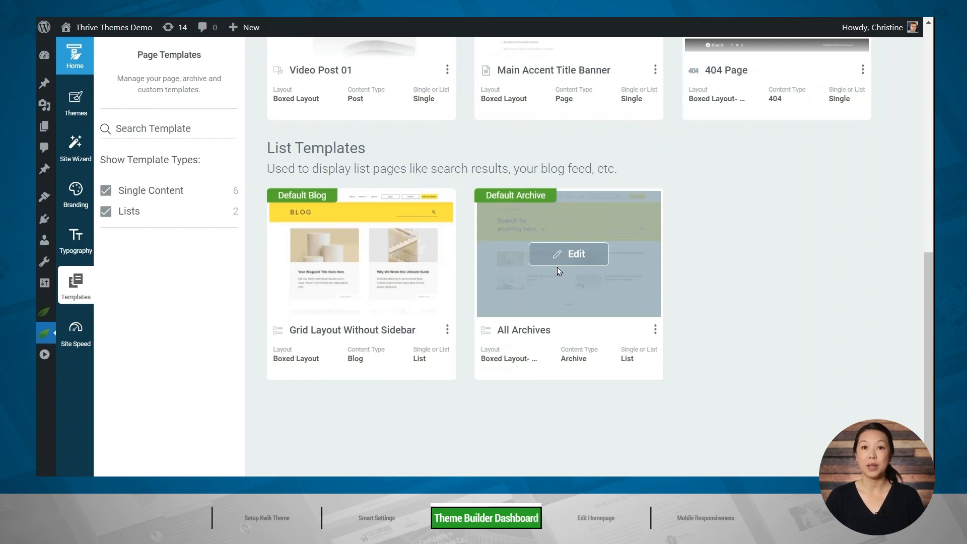
# Open the Generated Homepage landing page for editing from the single content templates.
pyautogui.scroll(10, 552, 270)
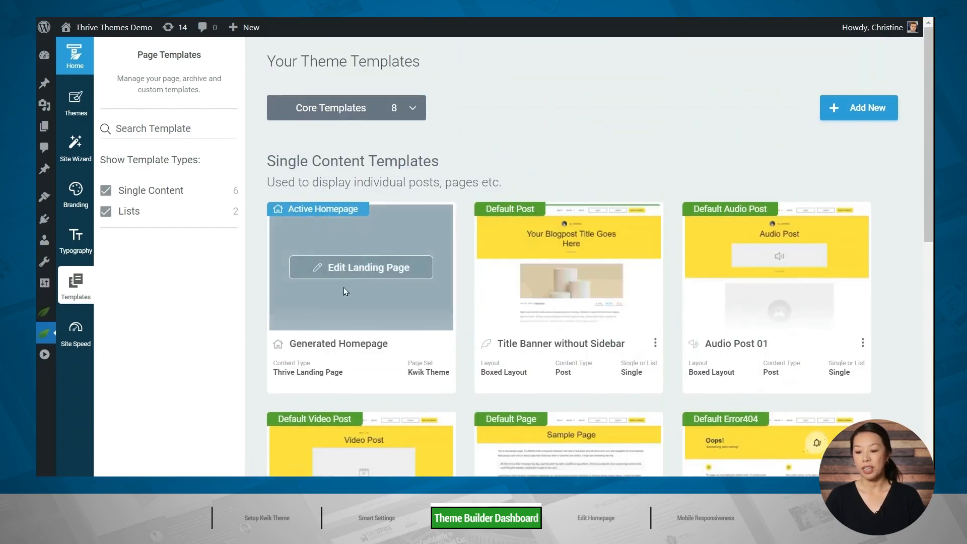
pyautogui.click(343, 268)
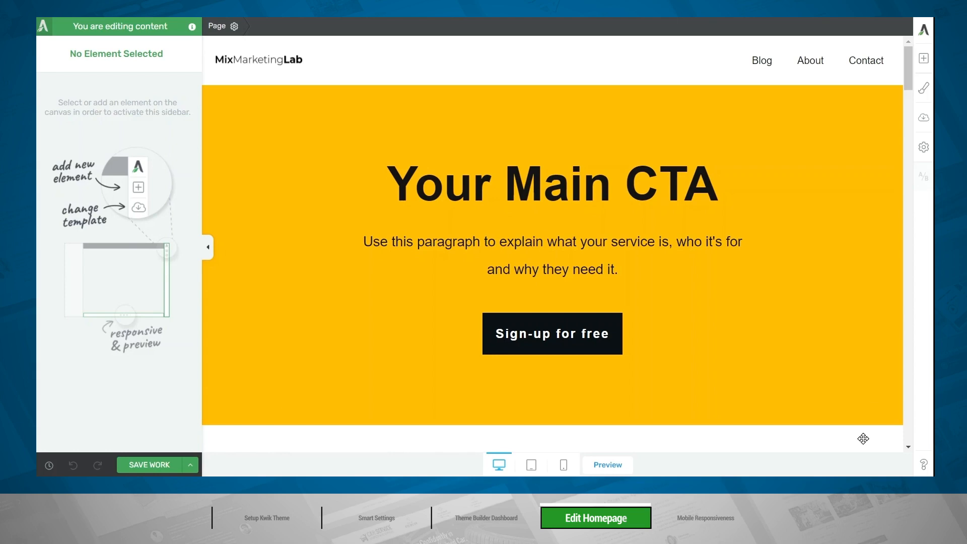
# Delete the "Why work with us" background section from the homepage and undo the deletion.
pyautogui.scroll(-5, 856, 368)
pyautogui.scroll(-3, 855, 368)
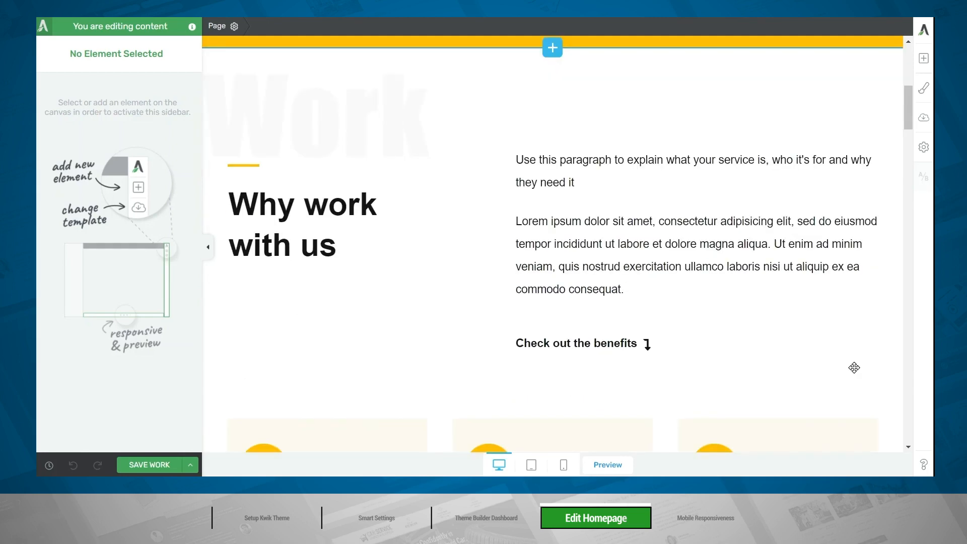
pyautogui.click(716, 103)
pyautogui.scroll(3, 717, 111)
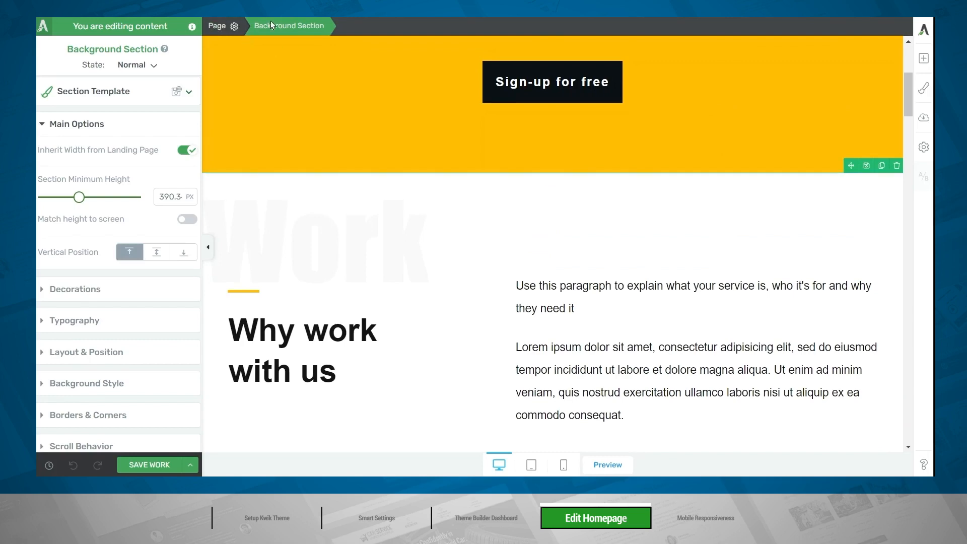
pyautogui.click(898, 166)
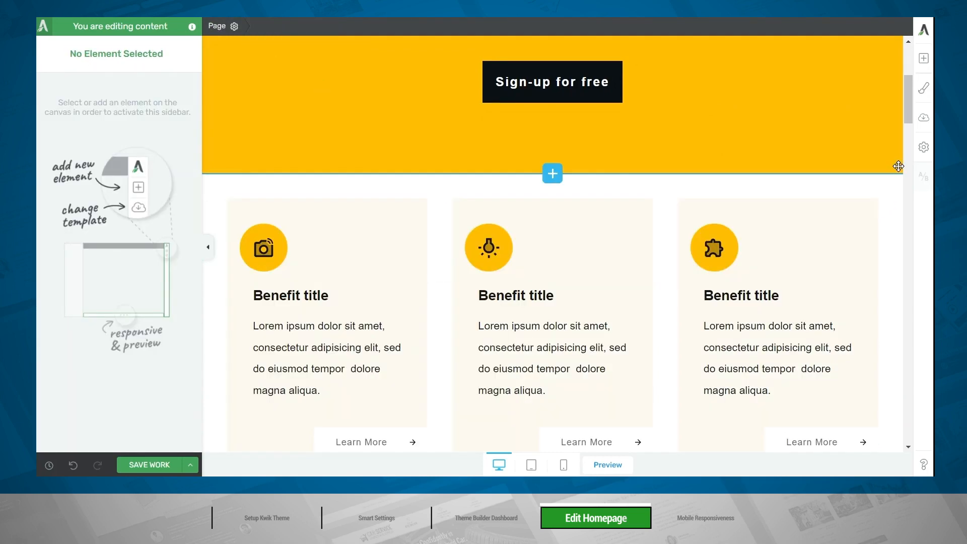
pyautogui.click(73, 464)
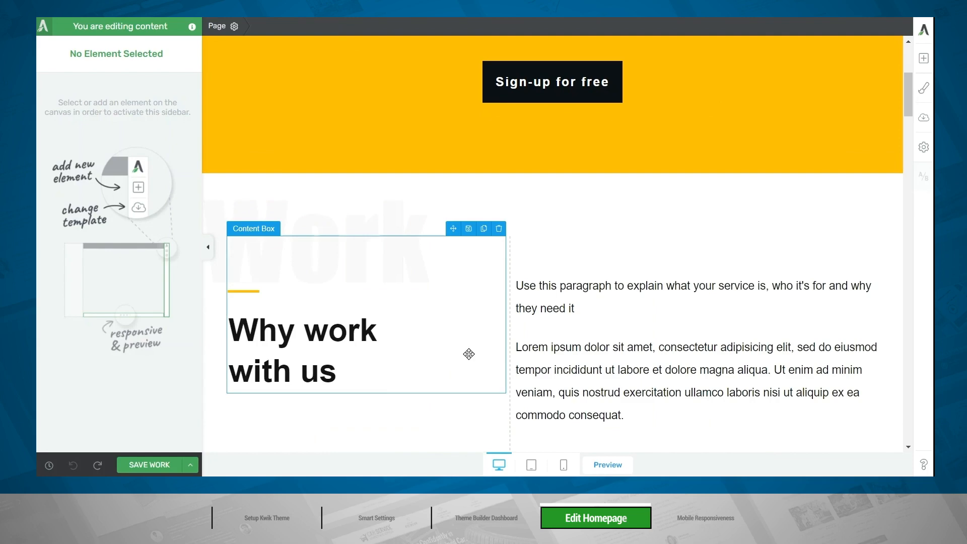
# Move the "Why work with us" background section below the "Meet The Dream Team" section and undo the move.
pyautogui.click(561, 199)
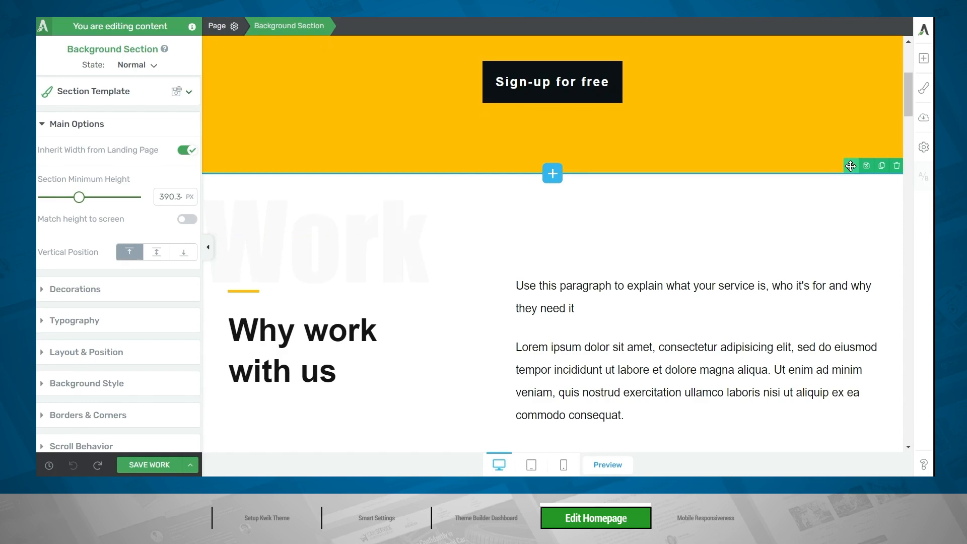
pyautogui.moveTo(851, 166); pyautogui.dragTo(616, 374)
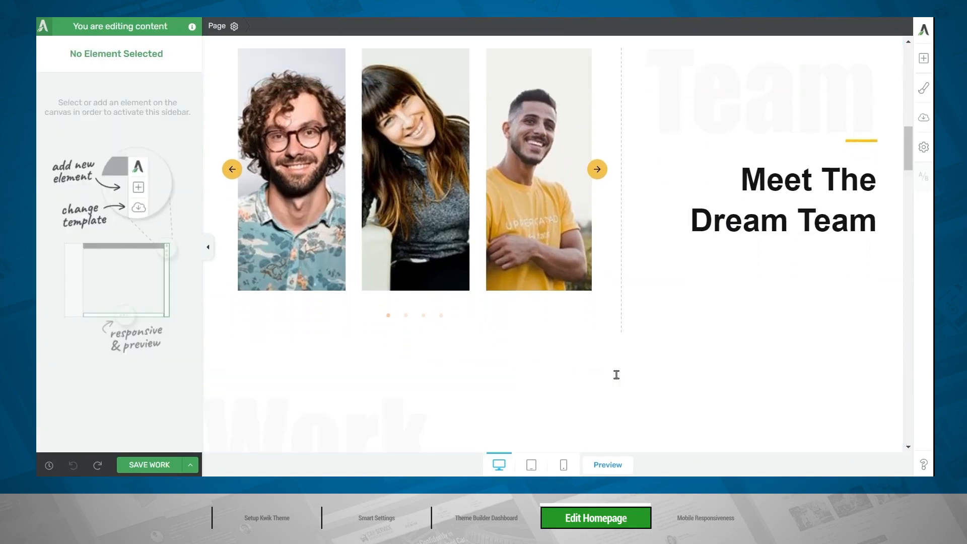
pyautogui.scroll(-5, 754, 328)
pyautogui.scroll(2, 754, 324)
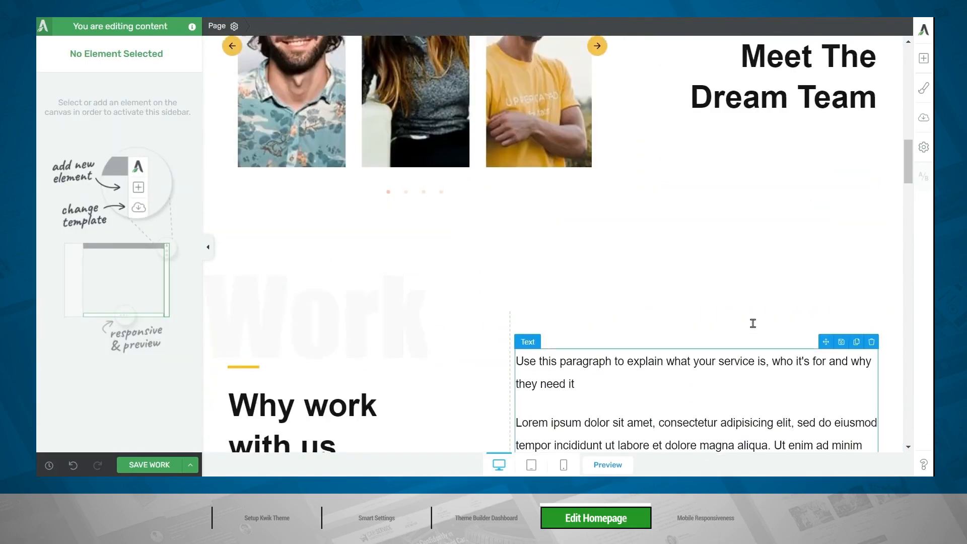
pyautogui.scroll(10, 753, 323)
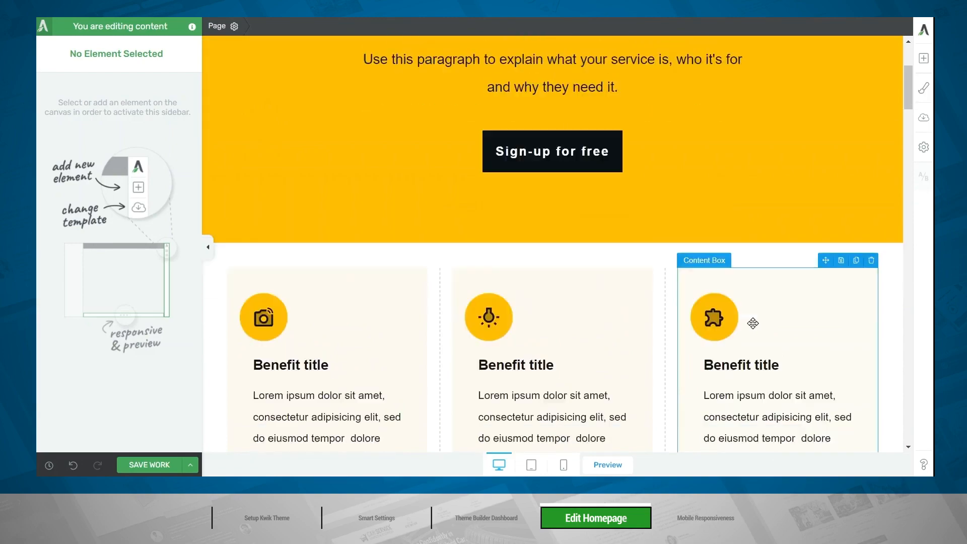
pyautogui.scroll(-15, 753, 324)
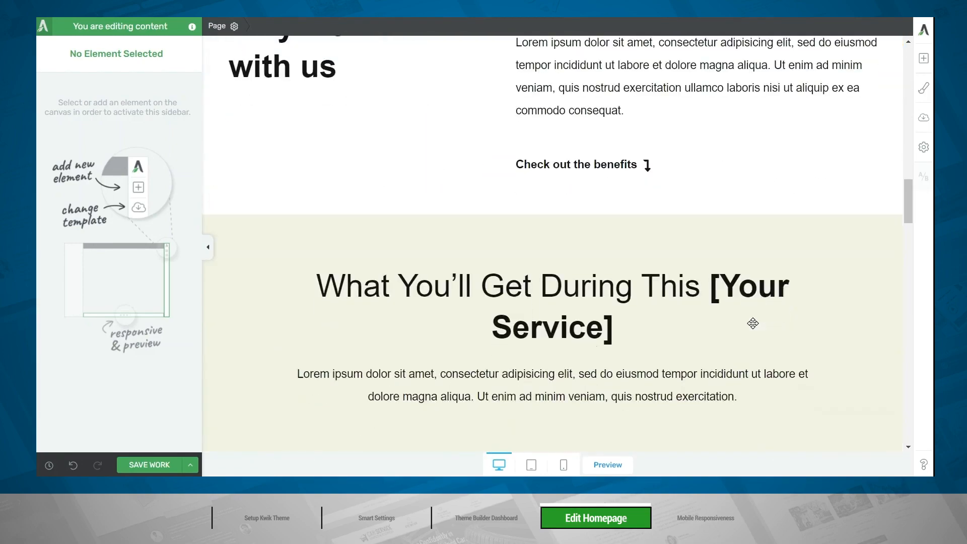
pyautogui.scroll(-3, 753, 324)
pyautogui.scroll(7, 753, 323)
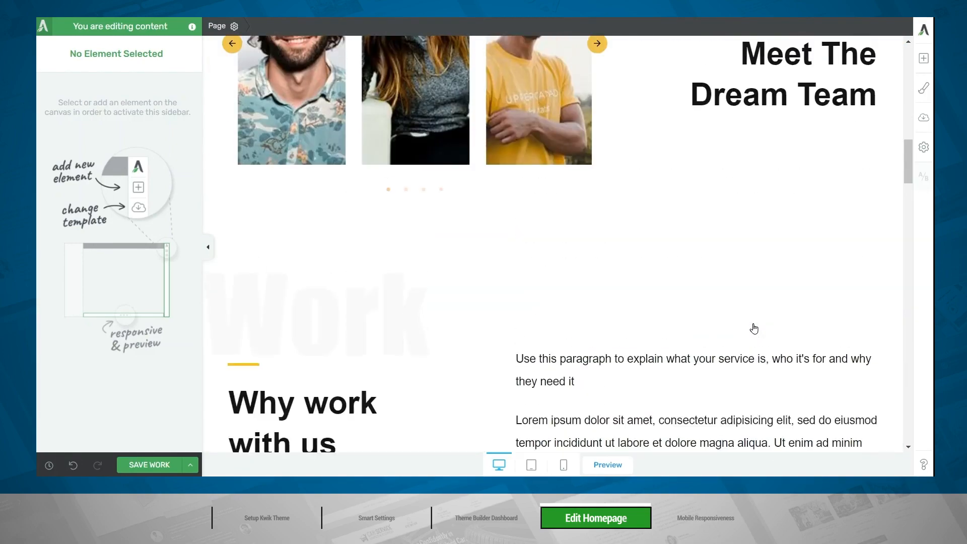
pyautogui.click(73, 466)
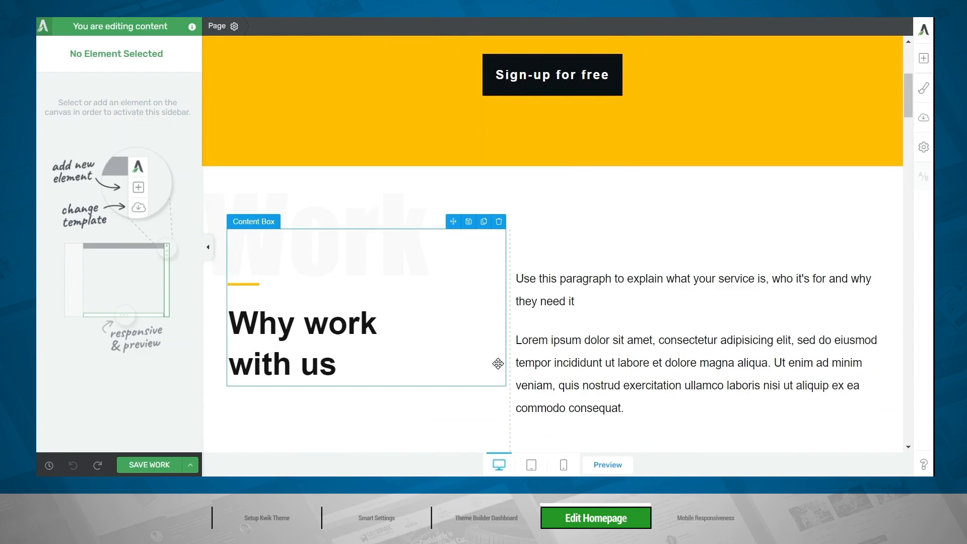
# Look through the remaining homepage sections from the team section down to the contact form.
pyautogui.scroll(-15, 498, 363)
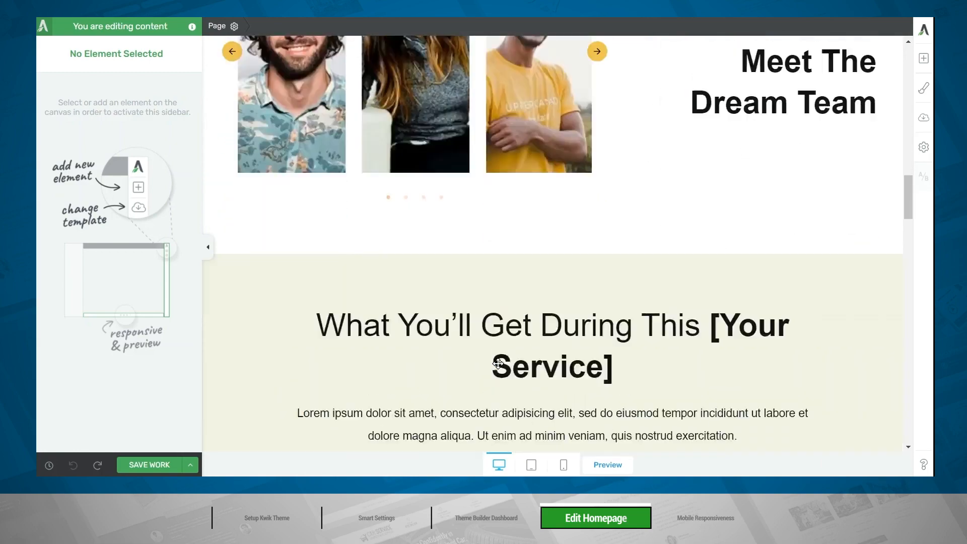
pyautogui.scroll(-15, 499, 363)
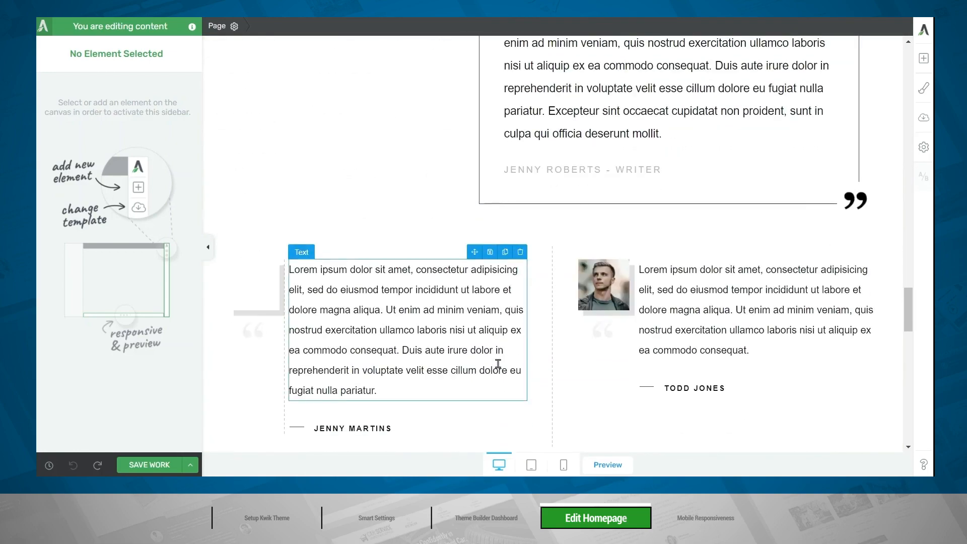
pyautogui.scroll(-15, 498, 364)
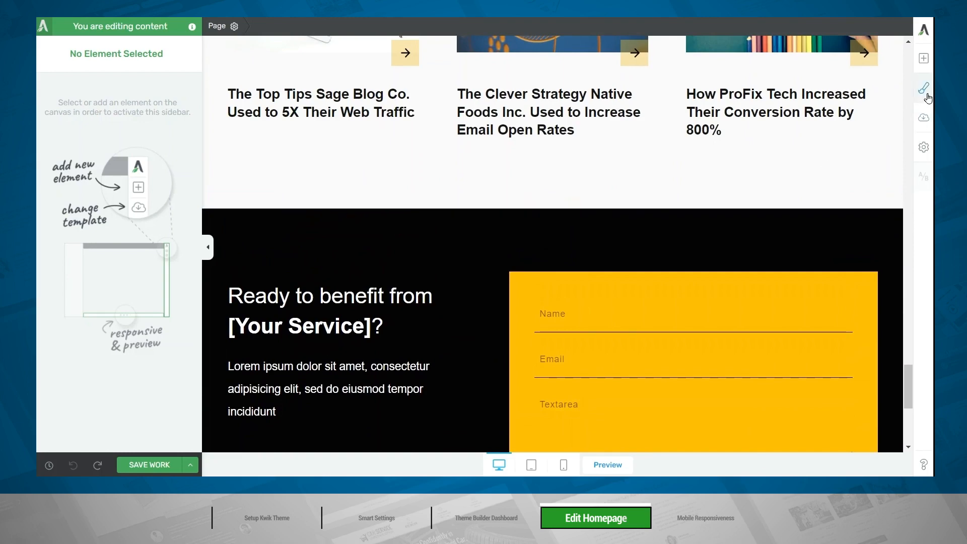
# Insert the "During [Your Service]" tabbed block from the Steps block types between the blog posts section and the contact form section.
pyautogui.click(924, 57)
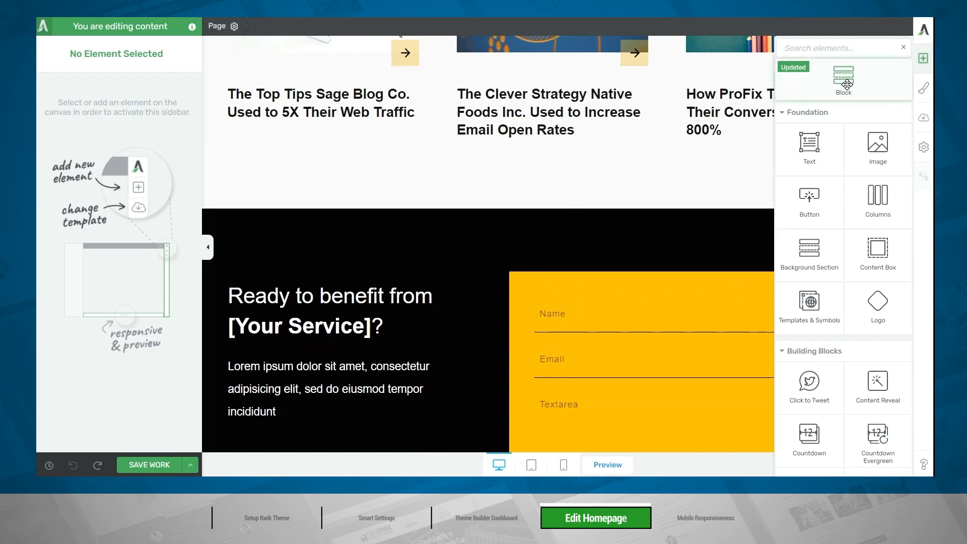
pyautogui.moveTo(847, 84); pyautogui.dragTo(558, 198)
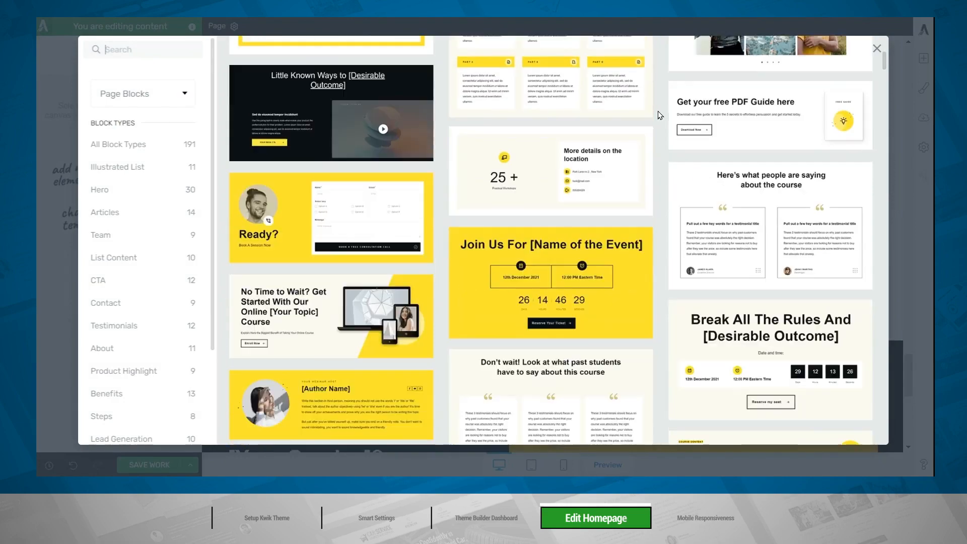
pyautogui.scroll(-15, 658, 111)
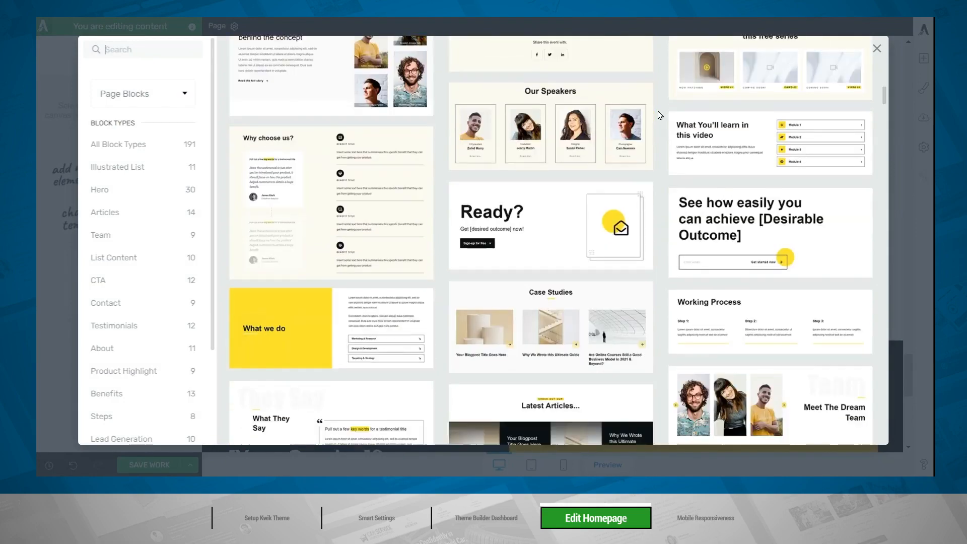
pyautogui.scroll(-20, 658, 111)
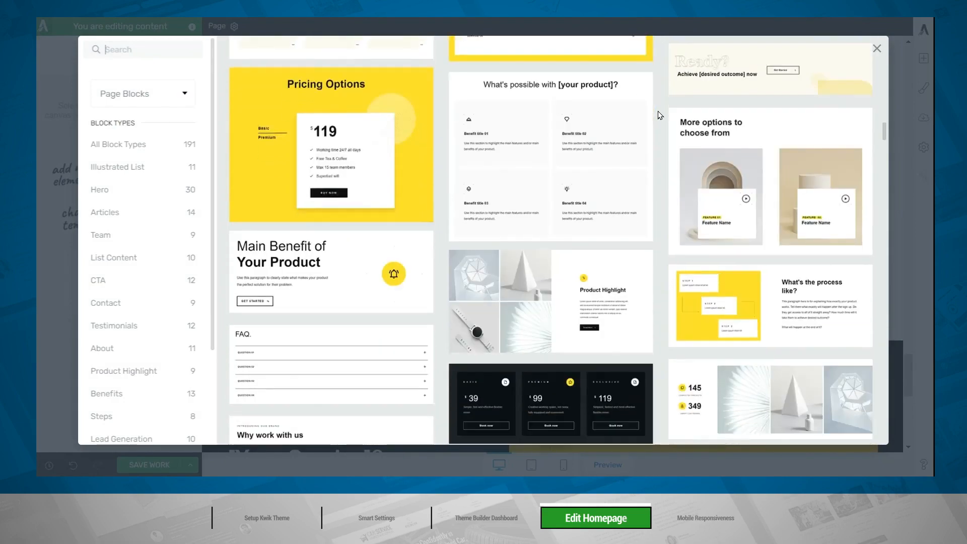
pyautogui.scroll(-15, 658, 111)
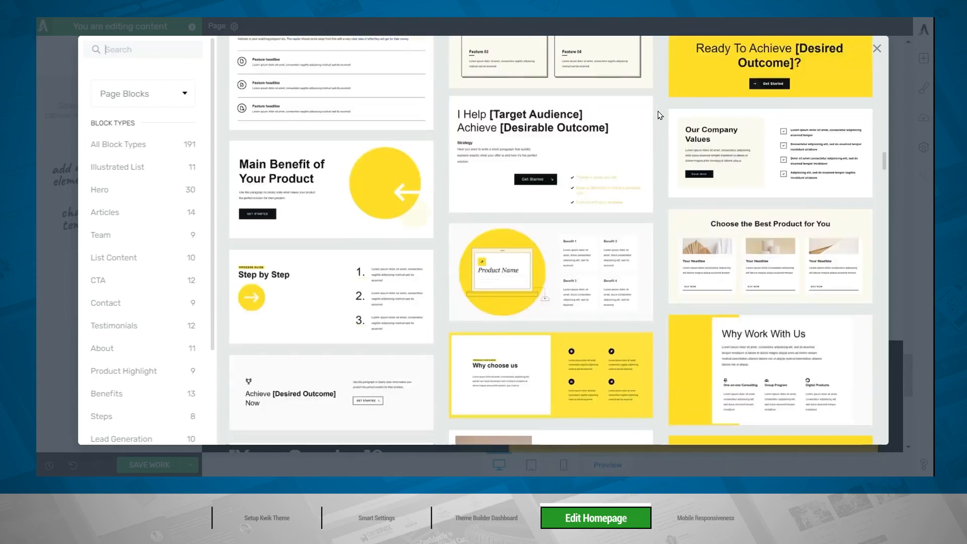
pyautogui.scroll(-15, 658, 111)
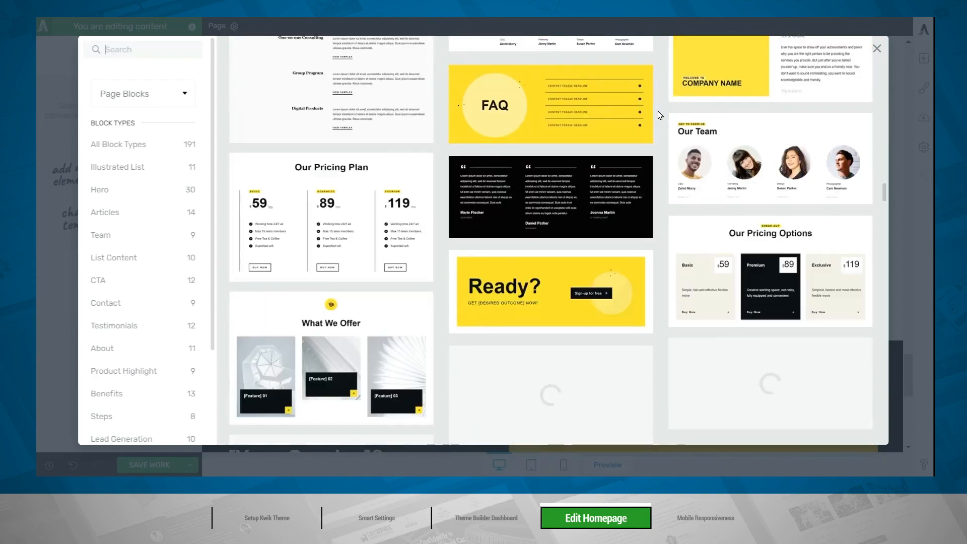
pyautogui.scroll(-3, 658, 111)
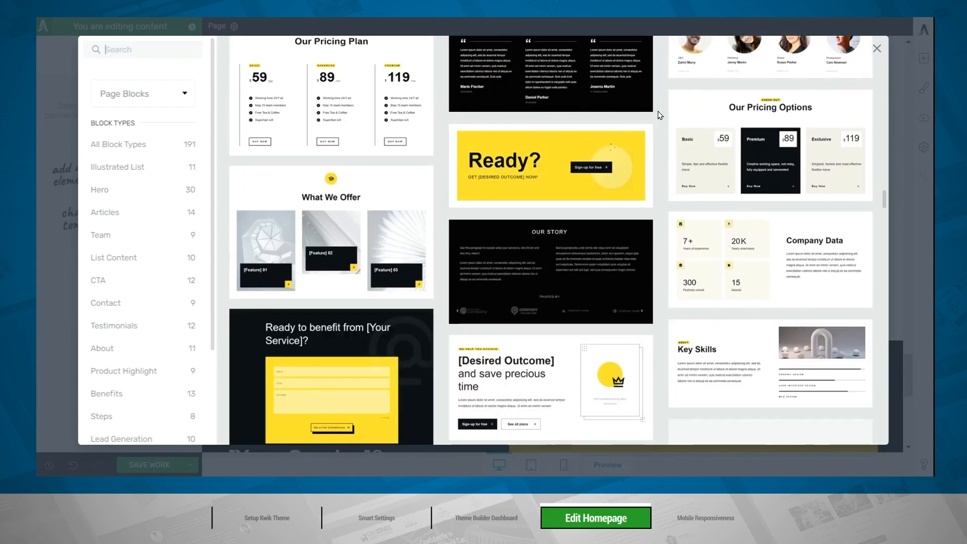
pyautogui.scroll(-3, 186, 214)
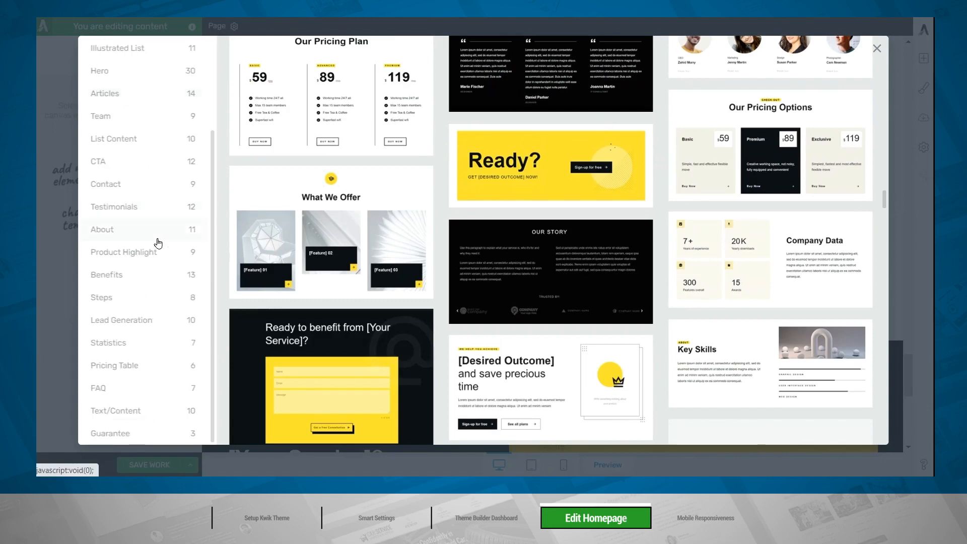
pyautogui.click(117, 300)
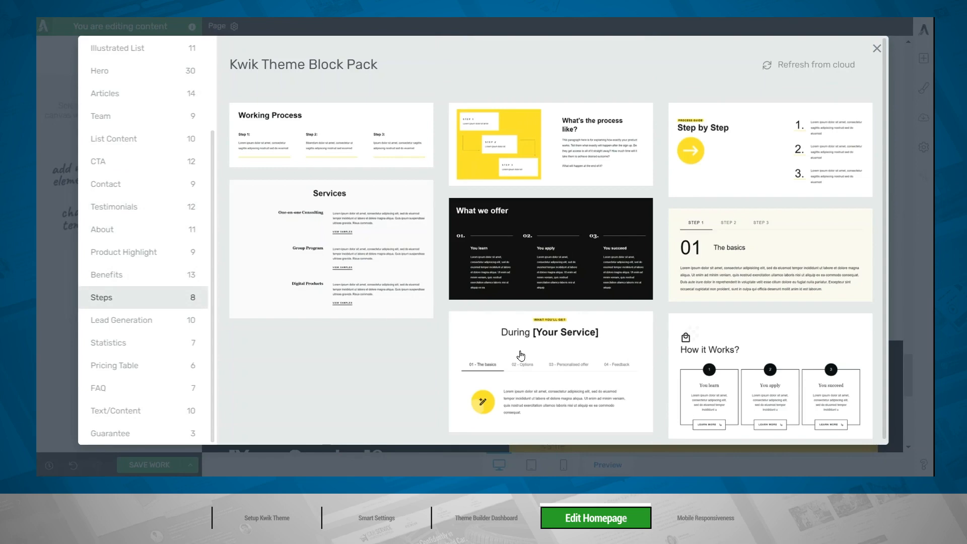
pyautogui.click(521, 355)
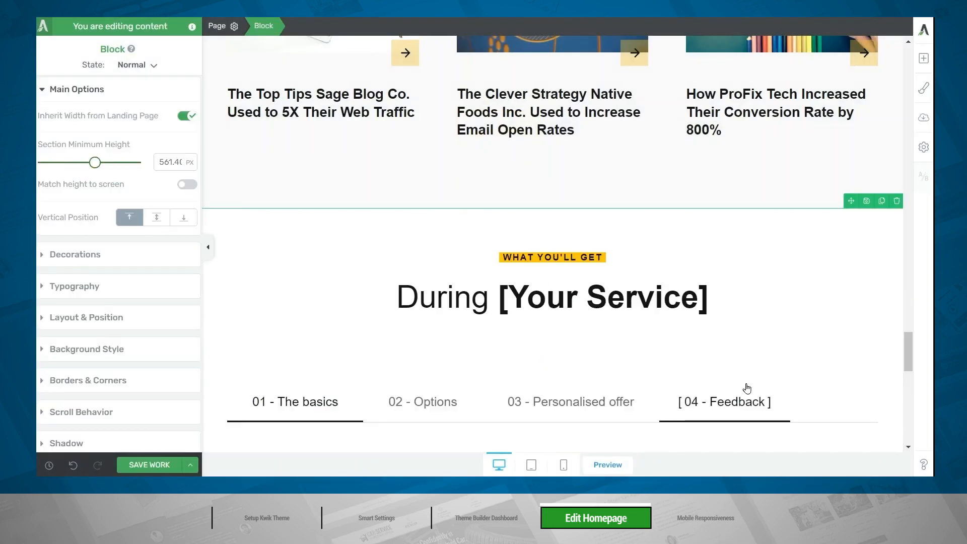
pyautogui.scroll(-5, 706, 383)
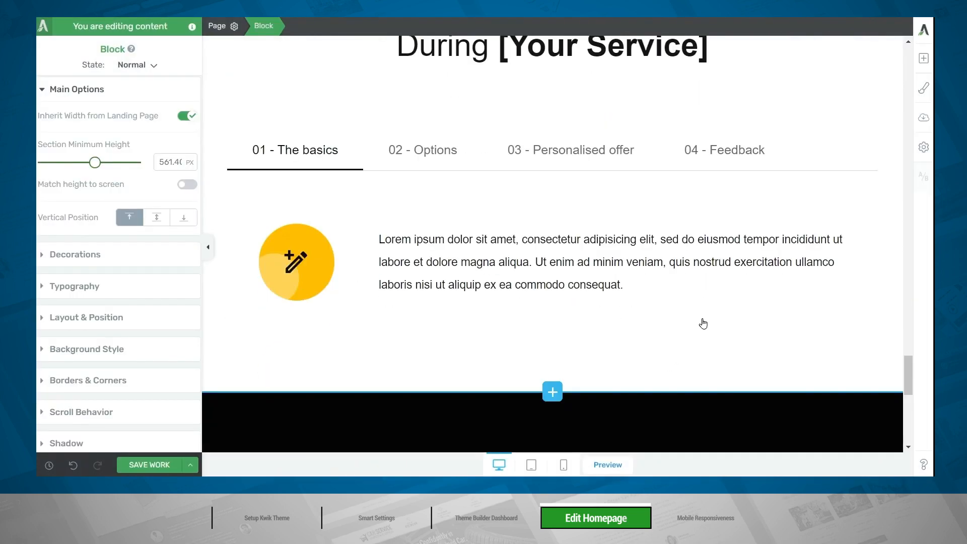
# Look through the list of elements that can be added to the page, down to the Thrive Integrations.
pyautogui.click(924, 59)
pyautogui.scroll(-5, 880, 242)
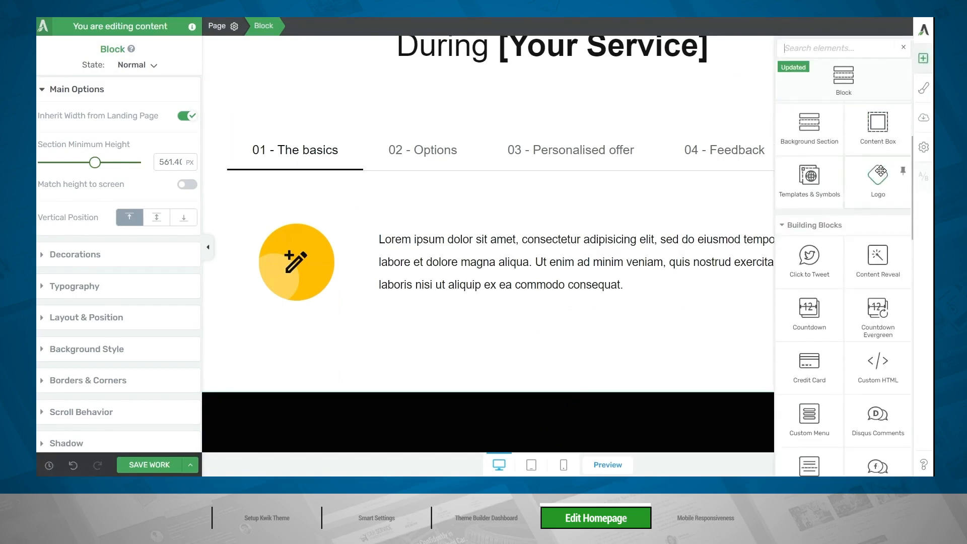
pyautogui.scroll(-10, 880, 242)
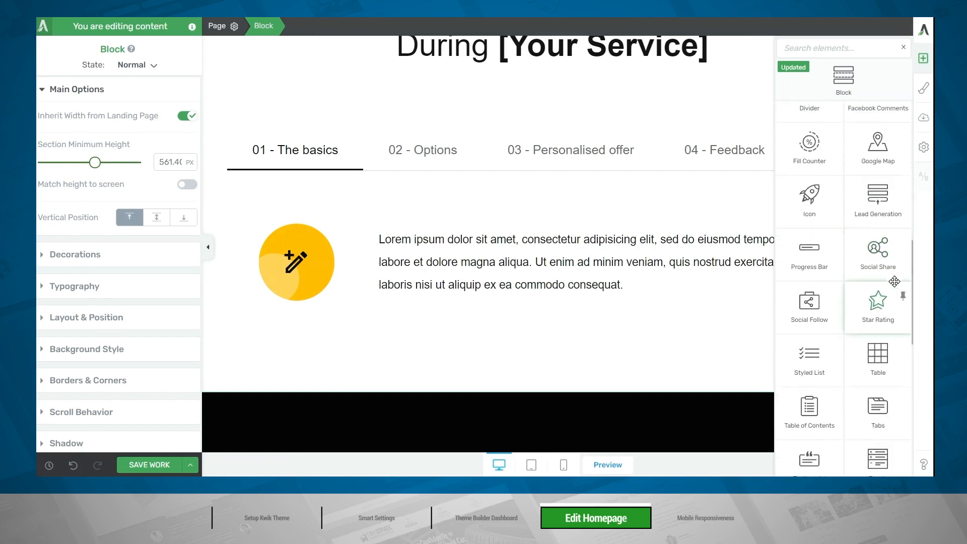
pyautogui.scroll(-7, 895, 282)
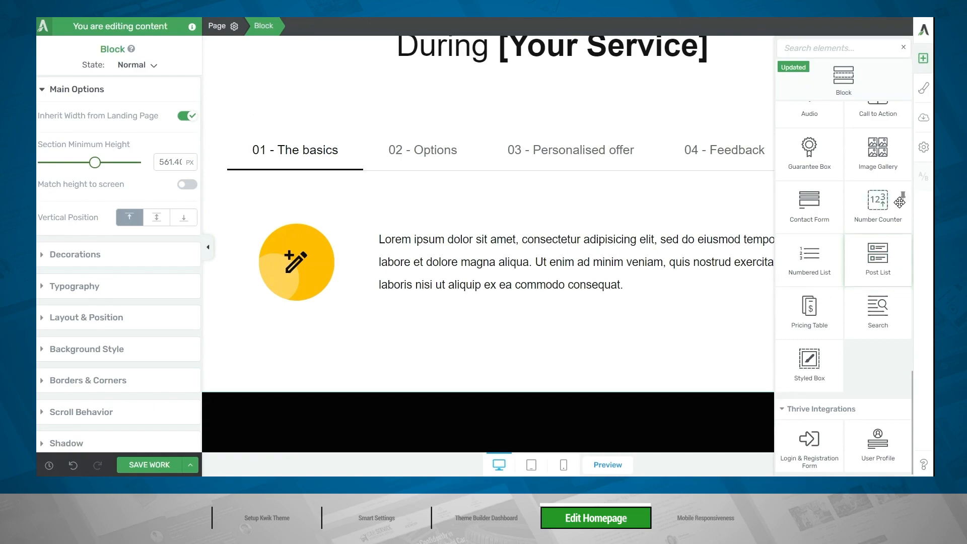
pyautogui.click(924, 59)
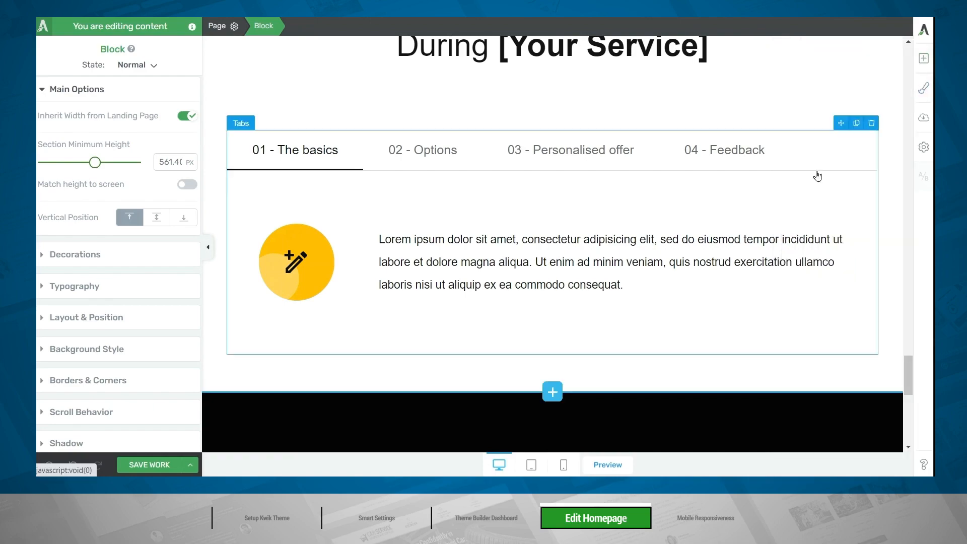
# Open the homepage header for editing as a global element.
pyautogui.scroll(-15, 784, 214)
pyautogui.scroll(15, 787, 214)
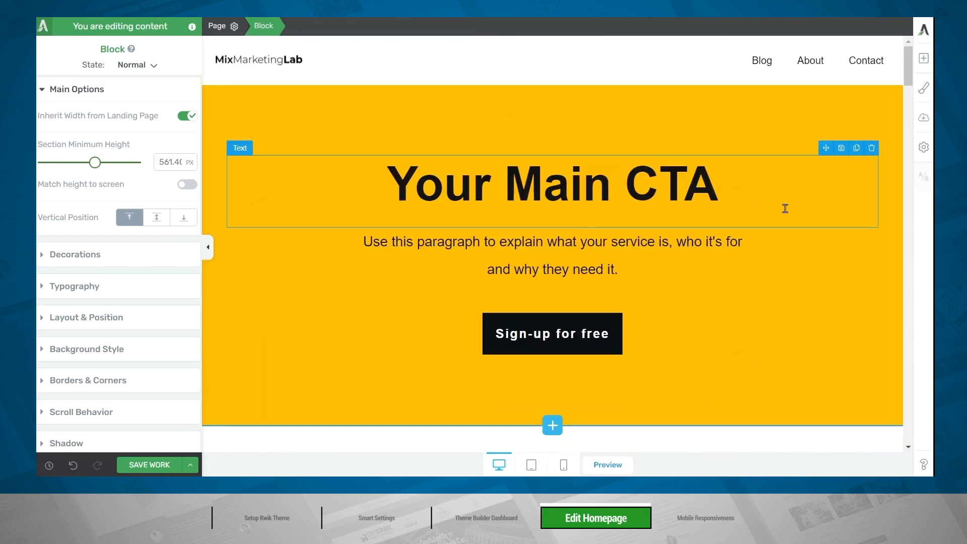
pyautogui.click(489, 76)
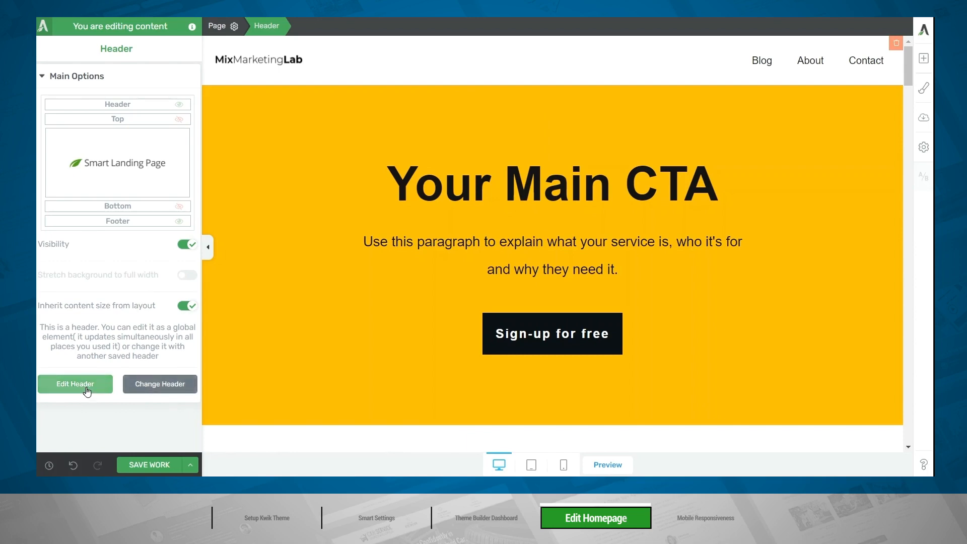
pyautogui.click(87, 392)
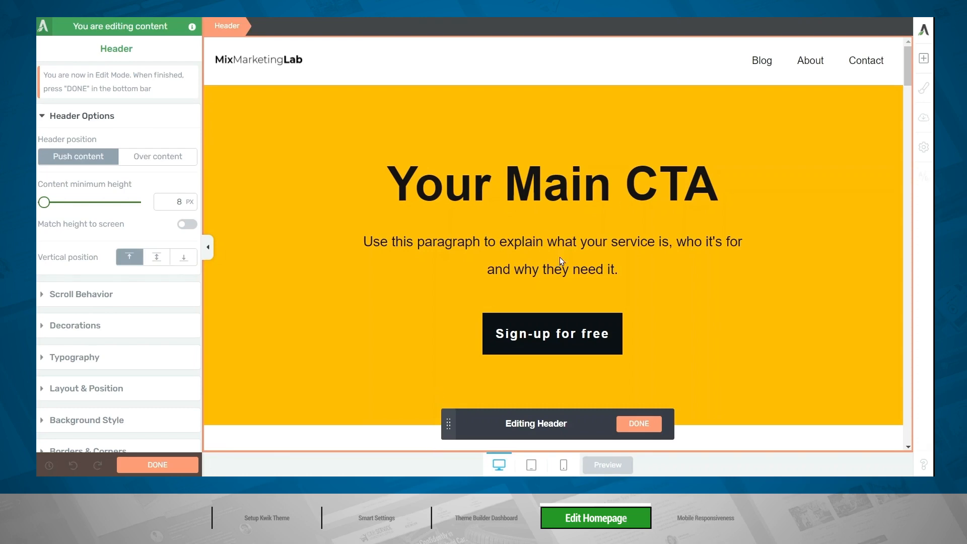
# Select the header's whole navigation menu and set its menu source to Custom.
pyautogui.click(767, 59)
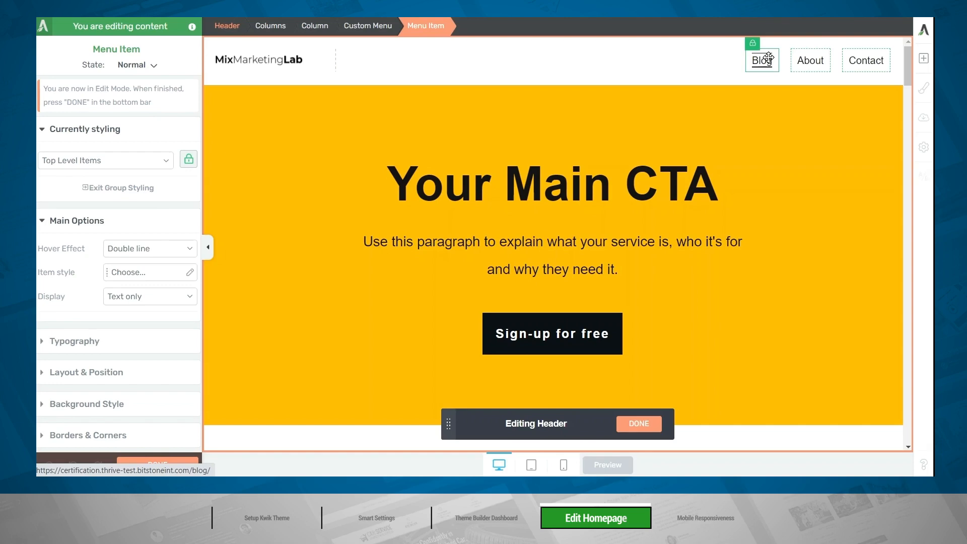
pyautogui.click(368, 26)
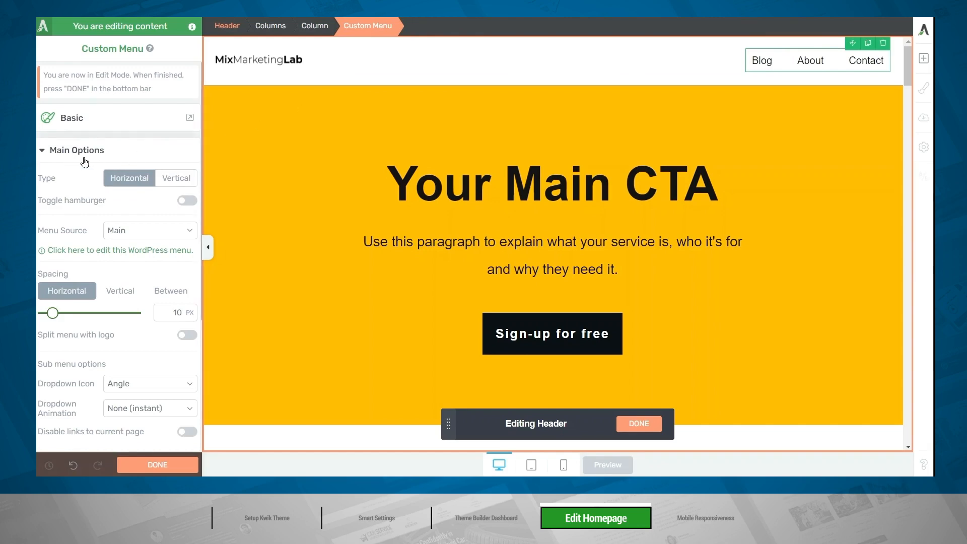
pyautogui.click(134, 238)
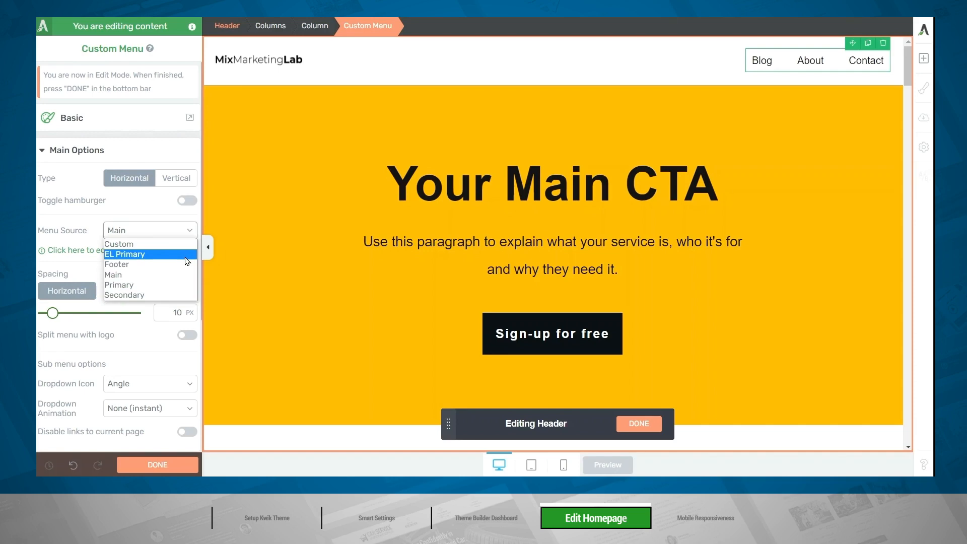
pyautogui.click(177, 245)
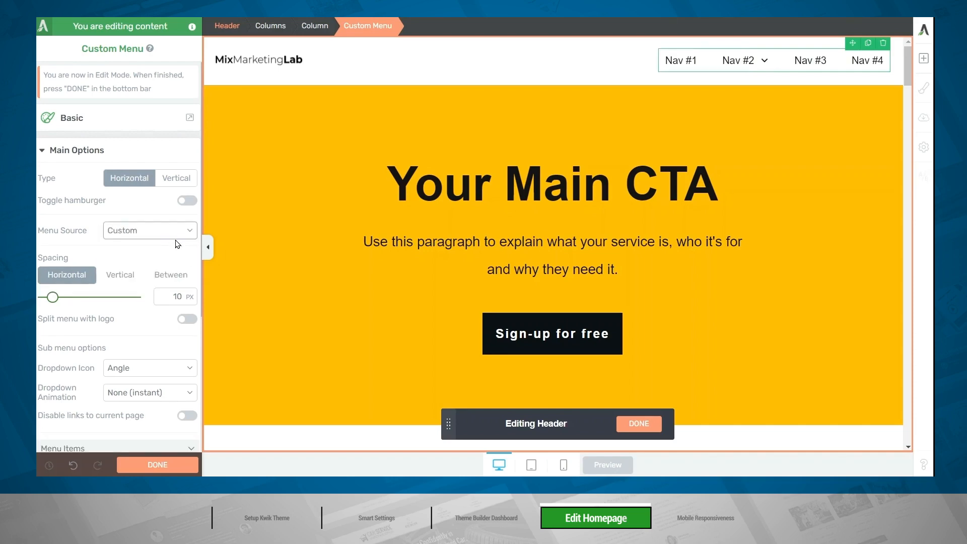
# Add a new item to the custom header menu.
pyautogui.scroll(-3, 173, 302)
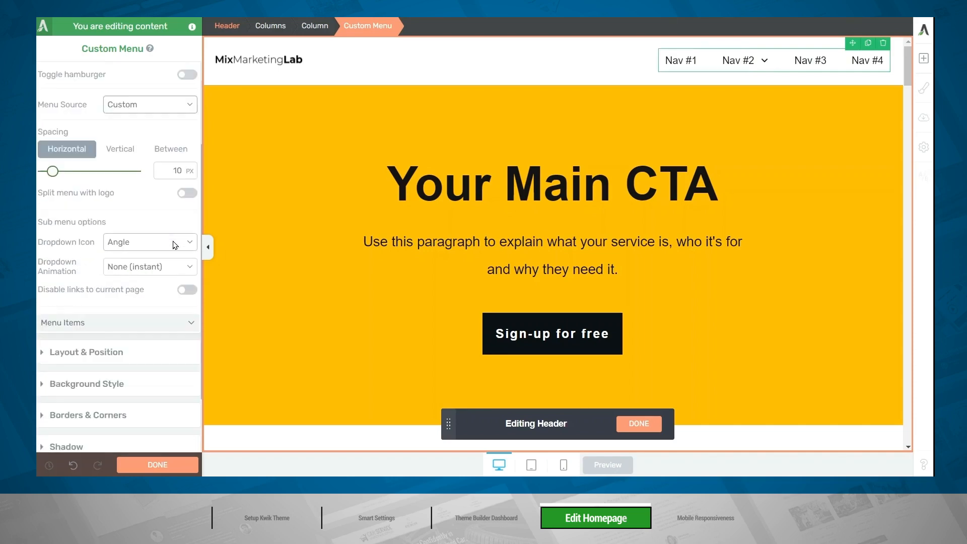
pyautogui.click(180, 324)
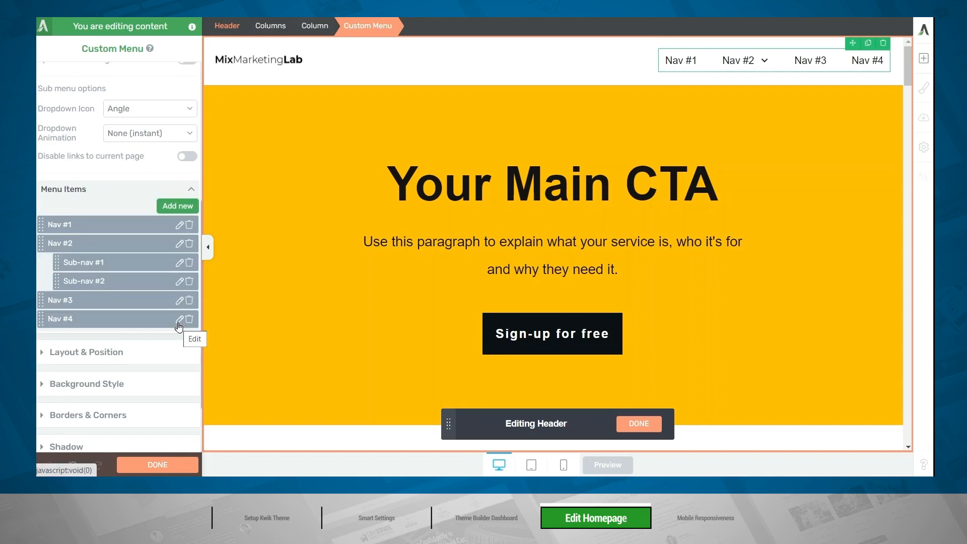
pyautogui.click(181, 206)
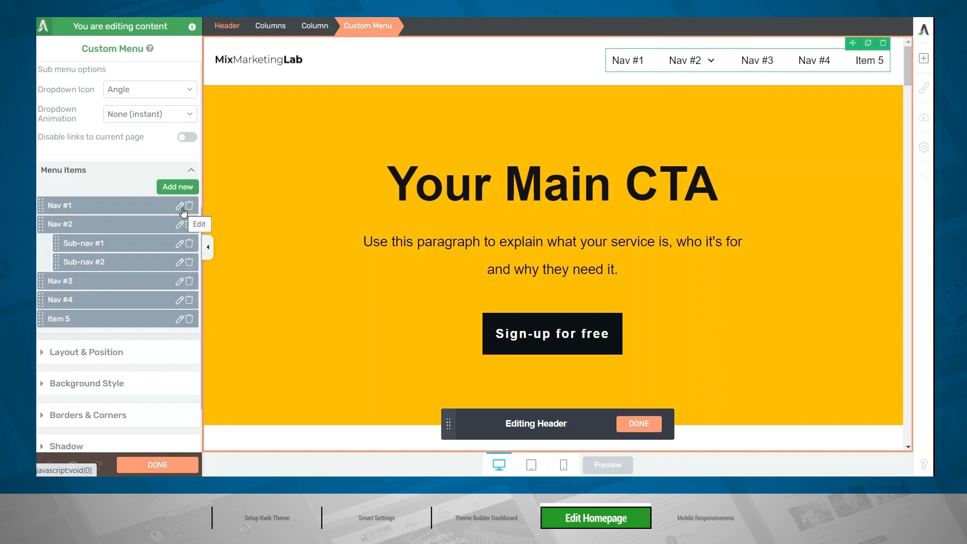
# Delete the Nav #1 menu item and move Sub-nav #2 under Nav #3.
pyautogui.click(190, 206)
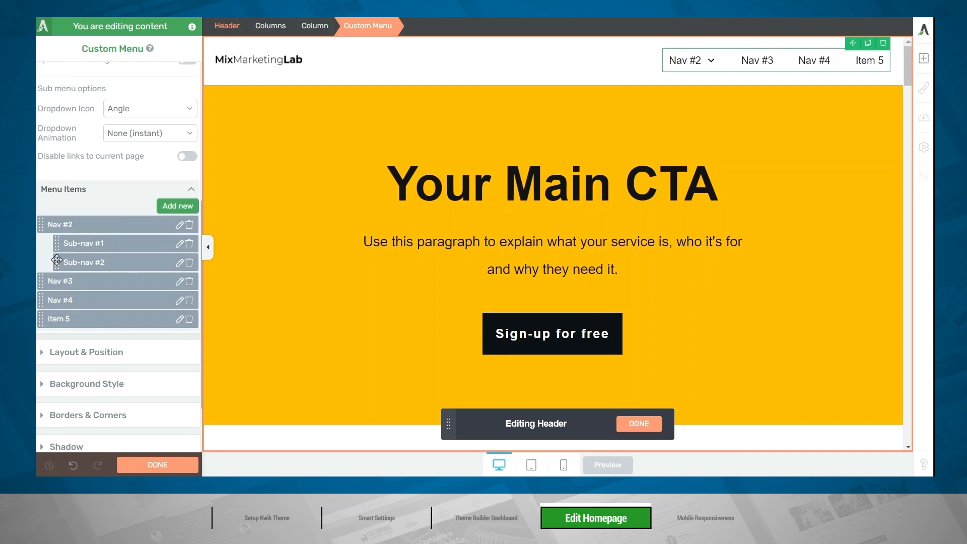
pyautogui.moveTo(57, 260); pyautogui.dragTo(60, 279)
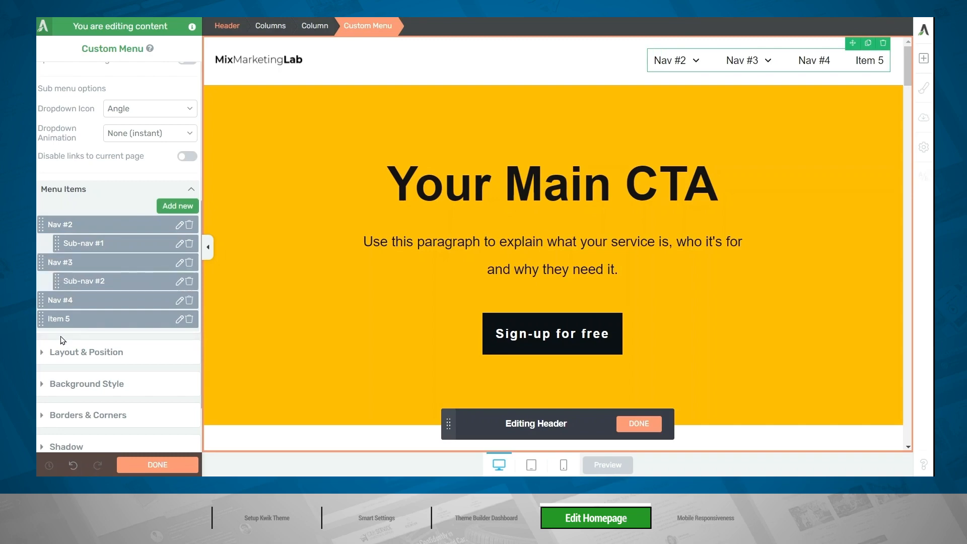
# Rename the Nav #2 menu item to Blog and link it to the Blog page.
pyautogui.click(180, 224)
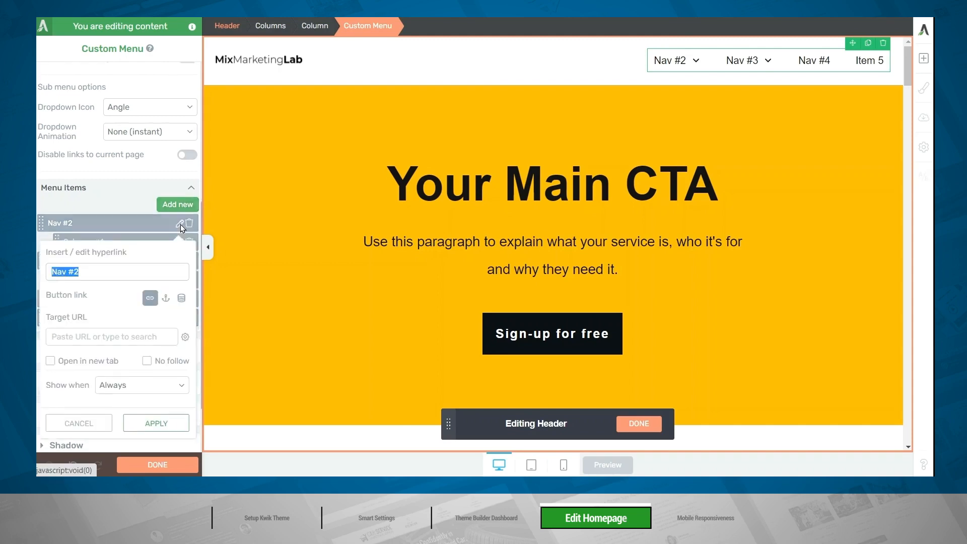
pyautogui.press('BackSpace')
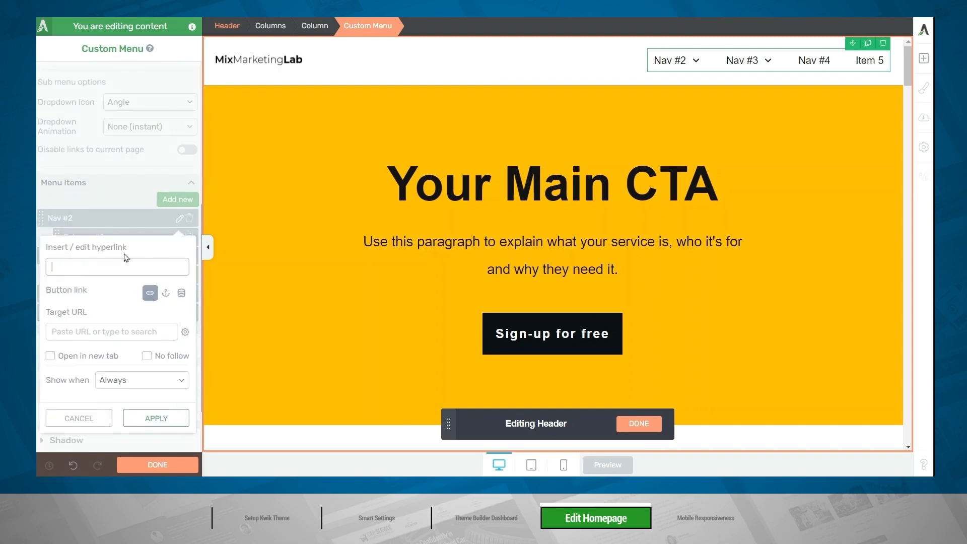
pyautogui.write('Blog')
pyautogui.click(66, 331)
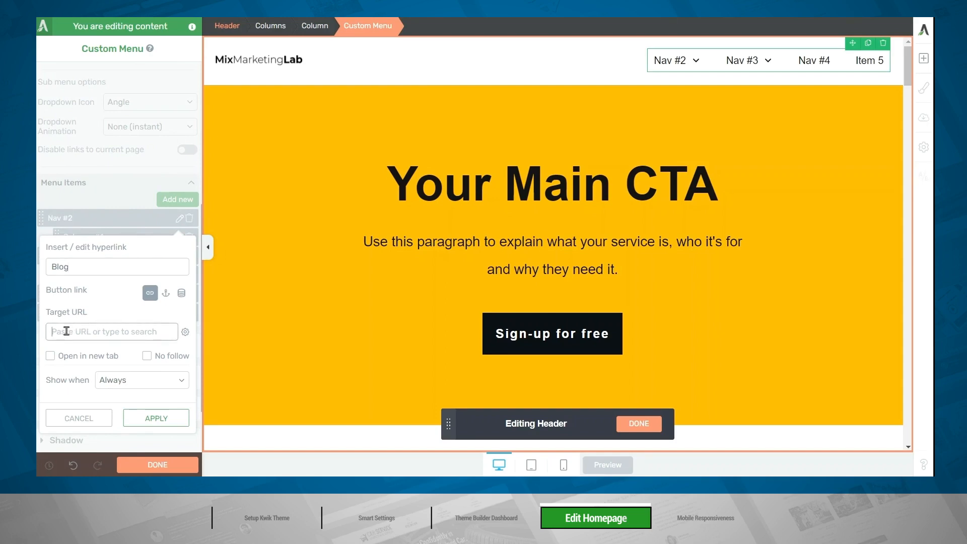
pyautogui.write('Blog')
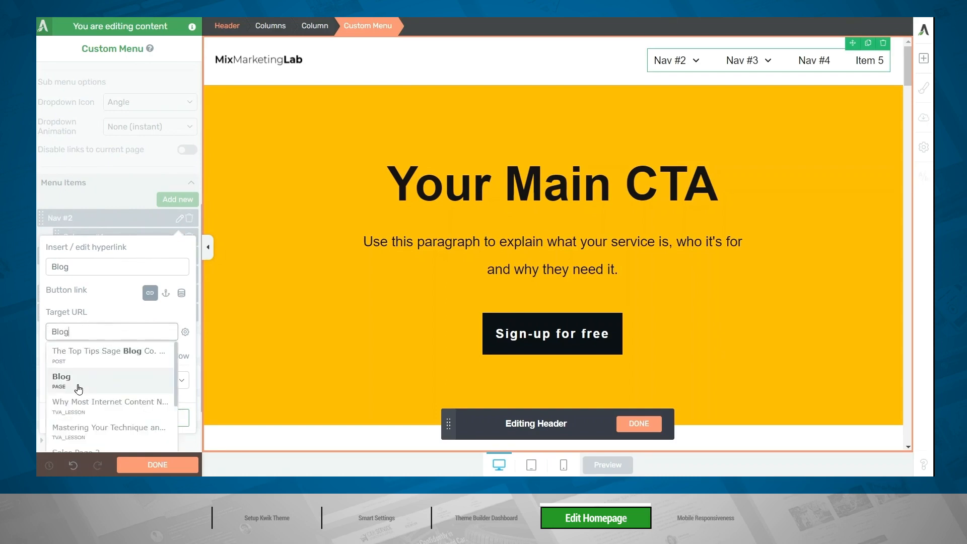
pyautogui.click(71, 375)
pyautogui.click(148, 418)
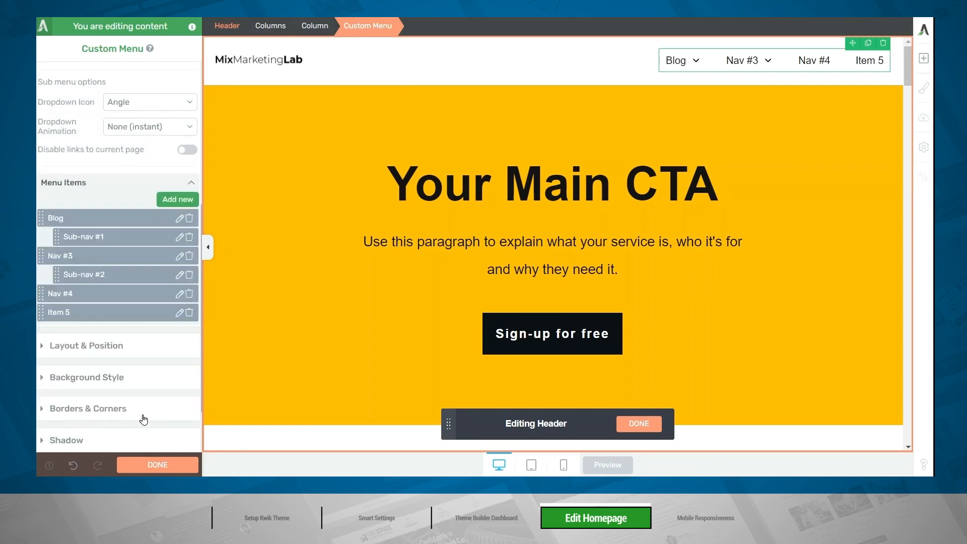
# Delete the Blog item from the custom header menu.
pyautogui.scroll(-1, 151, 408)
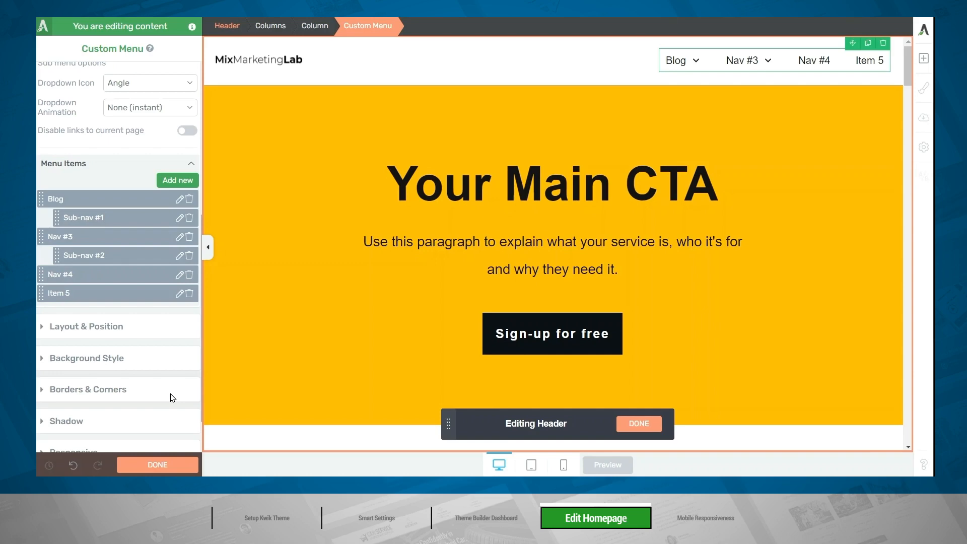
pyautogui.click(189, 199)
# Rename the Nav #3 menu item to Services and link it to the Services page.
pyautogui.click(180, 218)
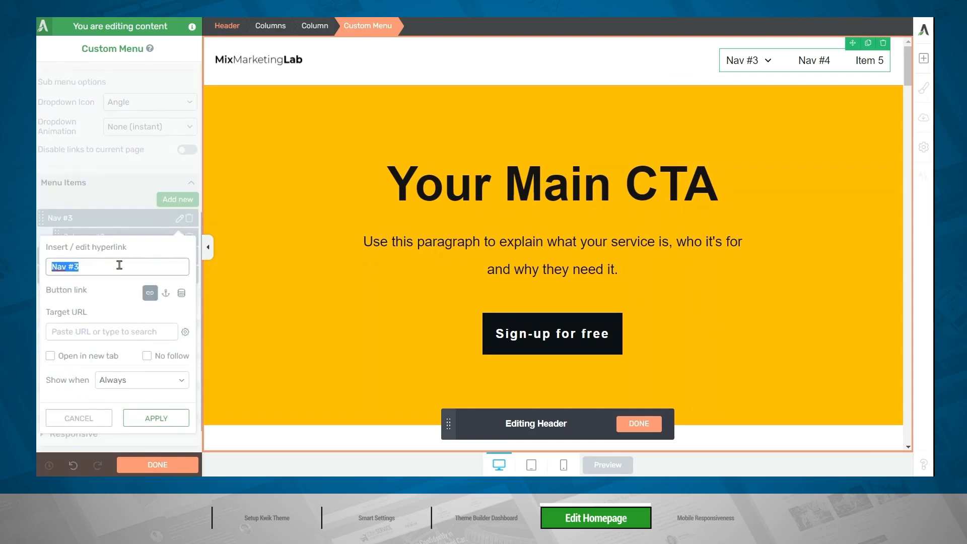
pyautogui.write('Services')
pyautogui.click(112, 331)
pyautogui.write('service')
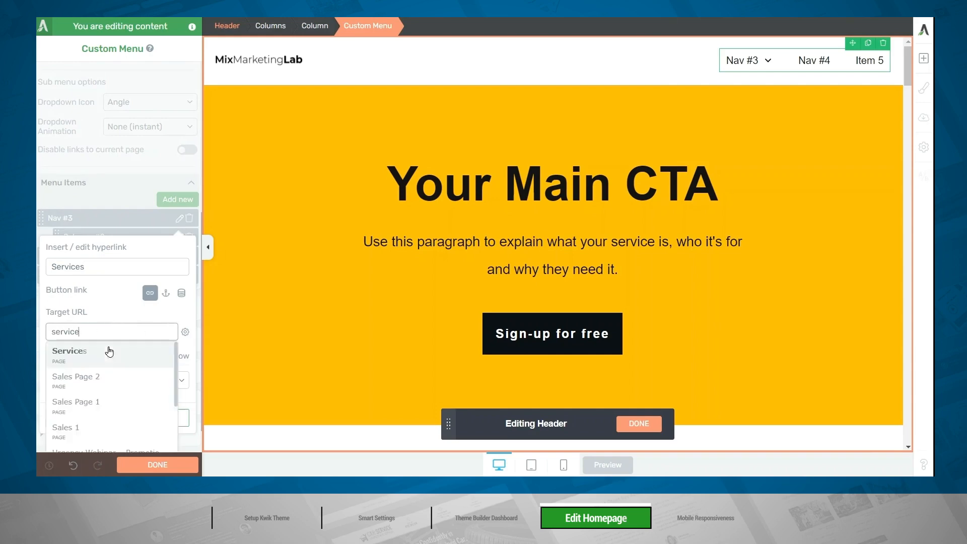
pyautogui.click(109, 351)
pyautogui.click(156, 418)
# Rename the Nav #4 menu item to Clients and link it to the Clients page.
pyautogui.click(179, 259)
pyautogui.write('Cl')
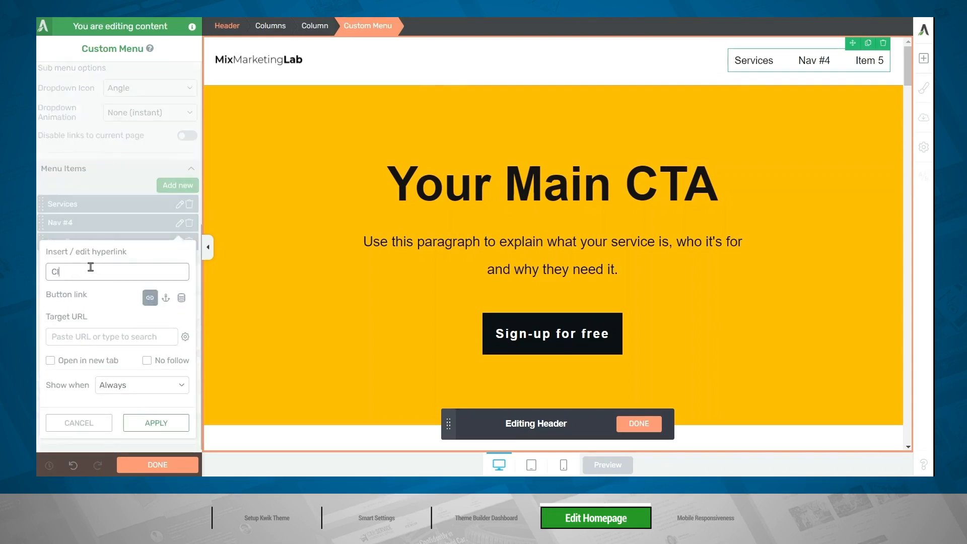
pyautogui.write('ients')
pyautogui.click(128, 342)
pyautogui.write('clients')
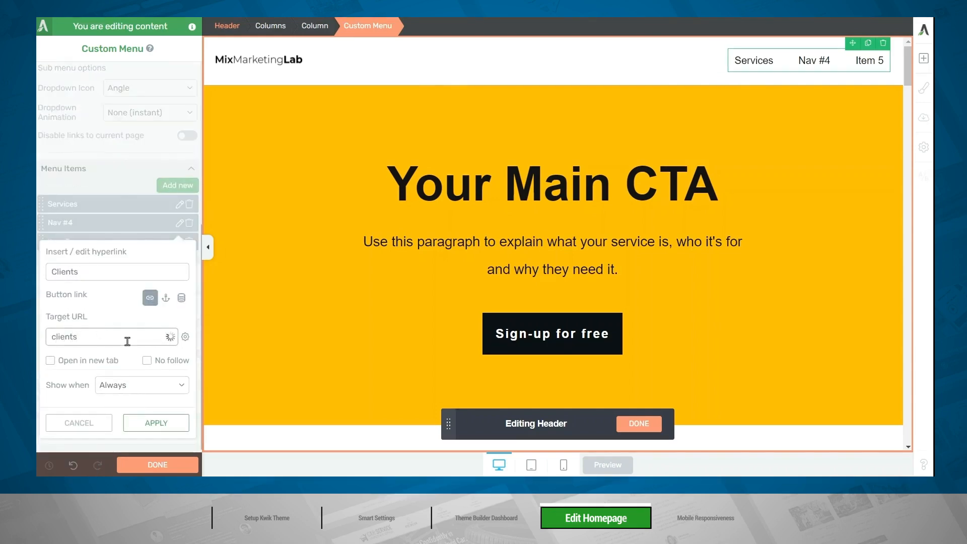
pyautogui.click(109, 353)
pyautogui.click(156, 423)
# Rename the Item 5 menu item to About and link it to the About page.
pyautogui.click(179, 236)
pyautogui.write('Abo')
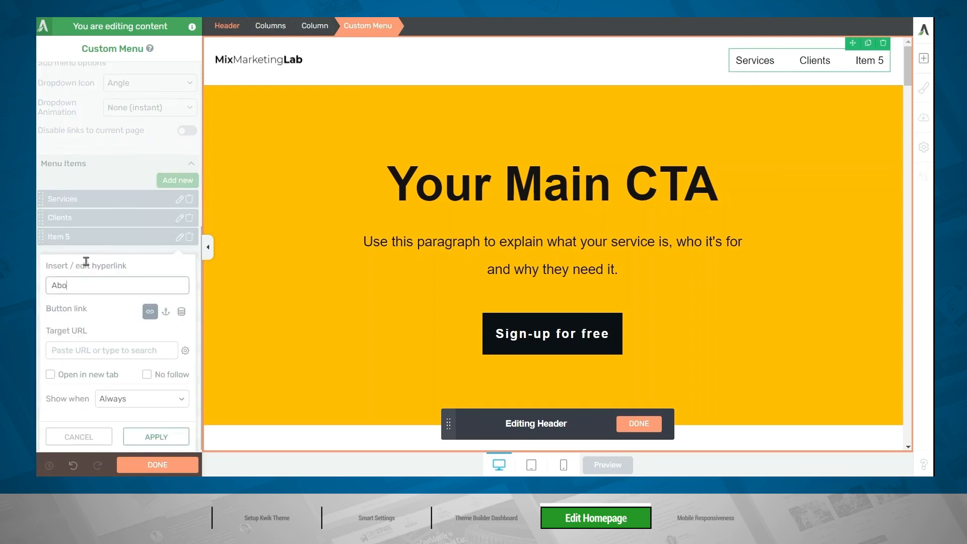
pyautogui.write('ut')
pyautogui.click(95, 349)
pyautogui.write('about')
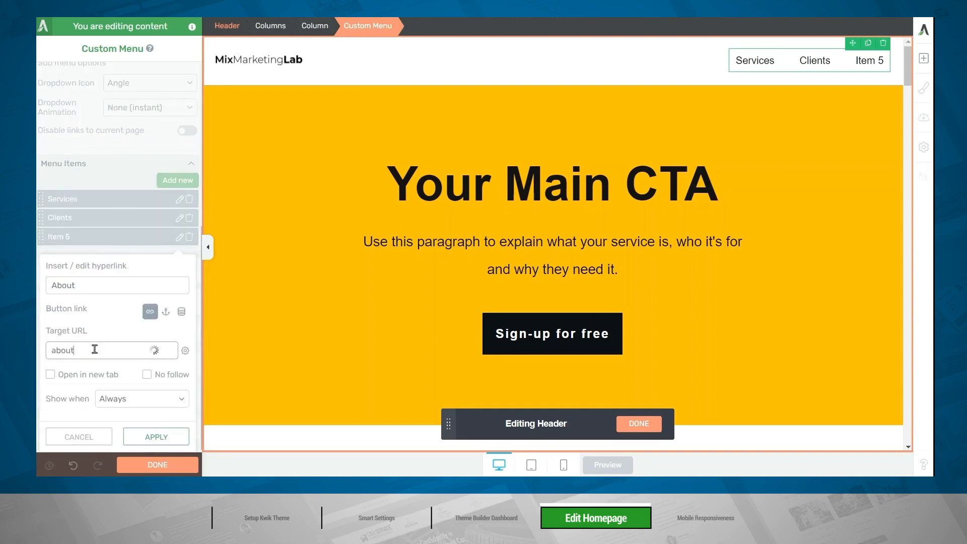
pyautogui.click(96, 365)
pyautogui.click(149, 437)
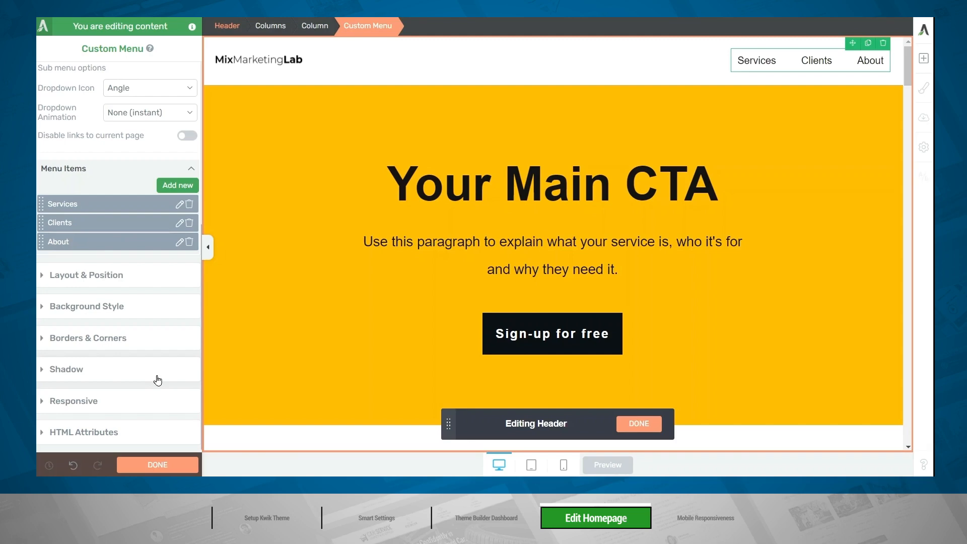
# Set the text color of all top-level header menu items to Orange Peel (#ffa200).
pyautogui.click(745, 59)
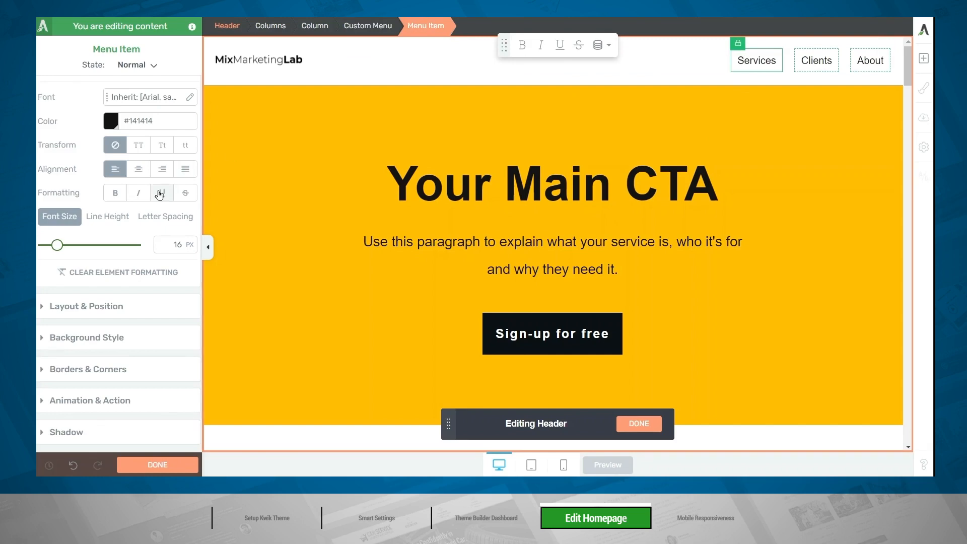
pyautogui.scroll(3, 123, 194)
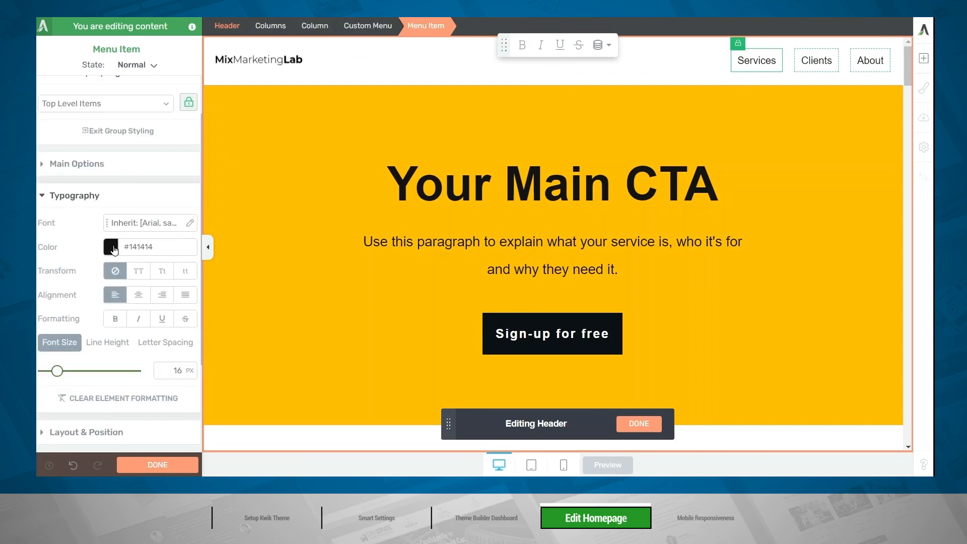
pyautogui.click(113, 247)
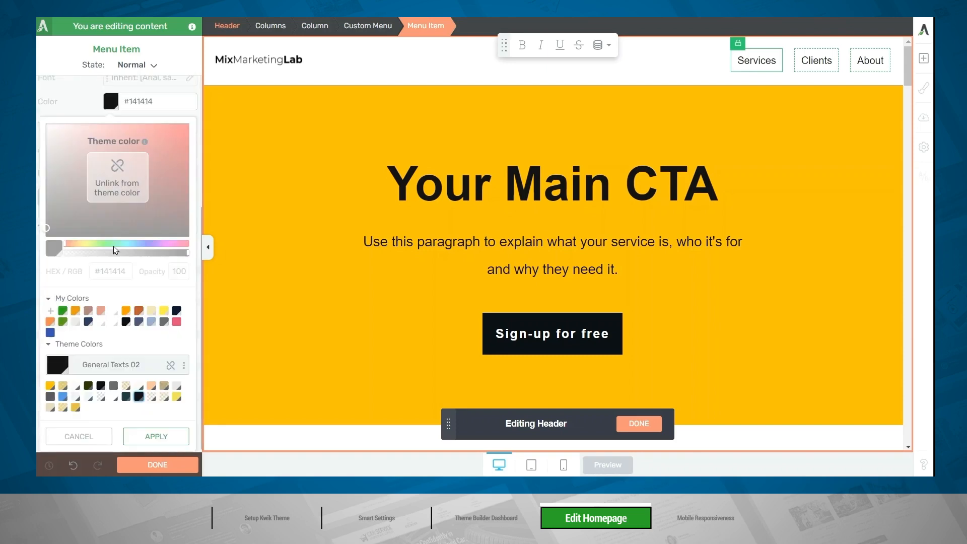
pyautogui.click(125, 311)
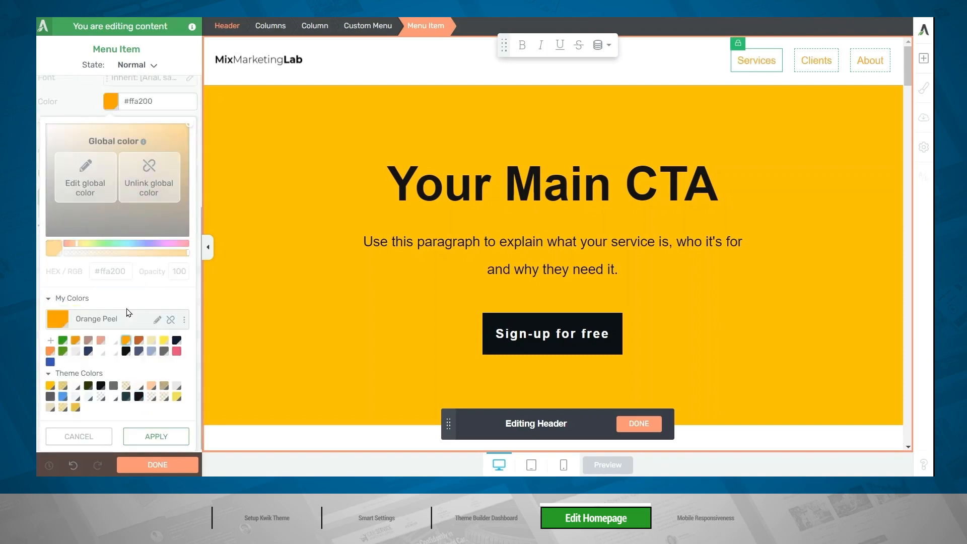
pyautogui.click(151, 438)
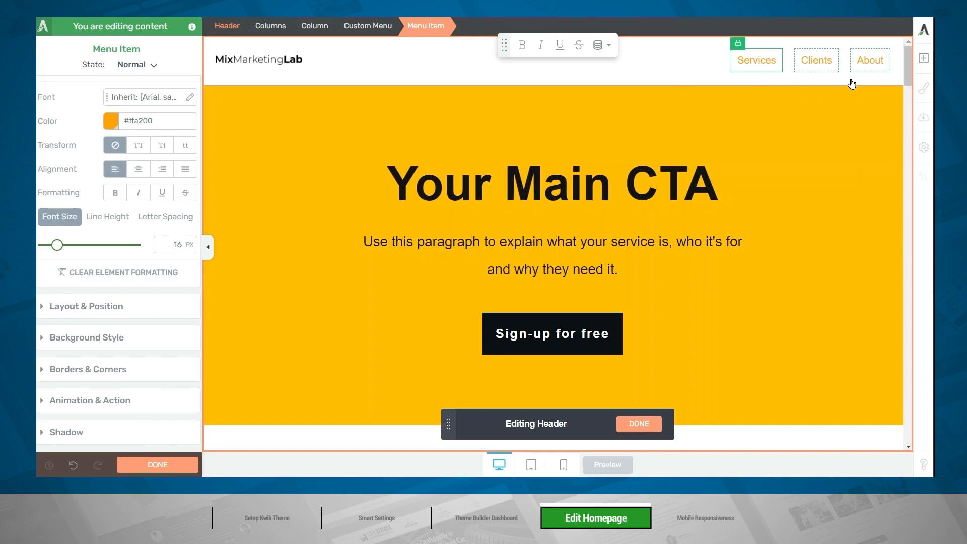
# Unlock the Clients menu item from group styling and set only its text color to Bunker (#0c1115).
pyautogui.click(816, 62)
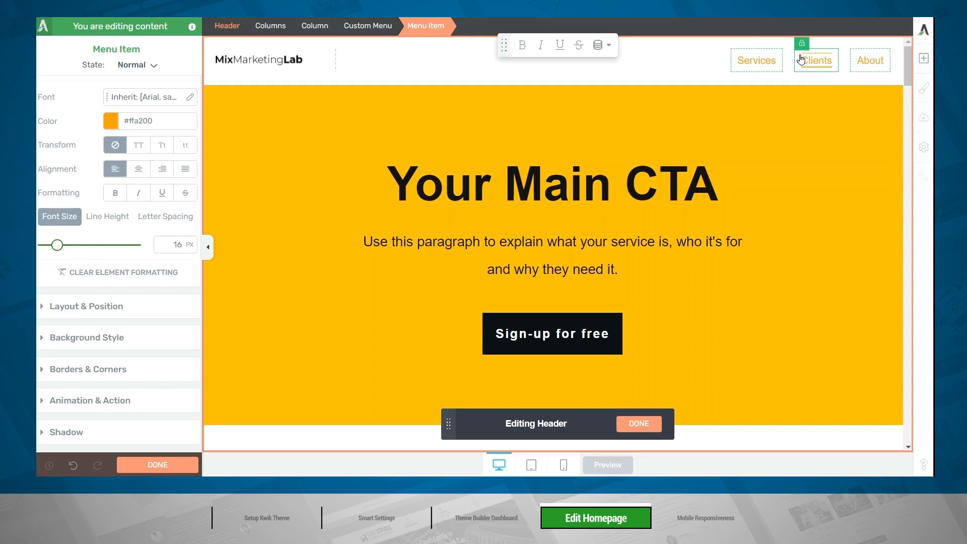
pyautogui.click(802, 44)
pyautogui.click(111, 121)
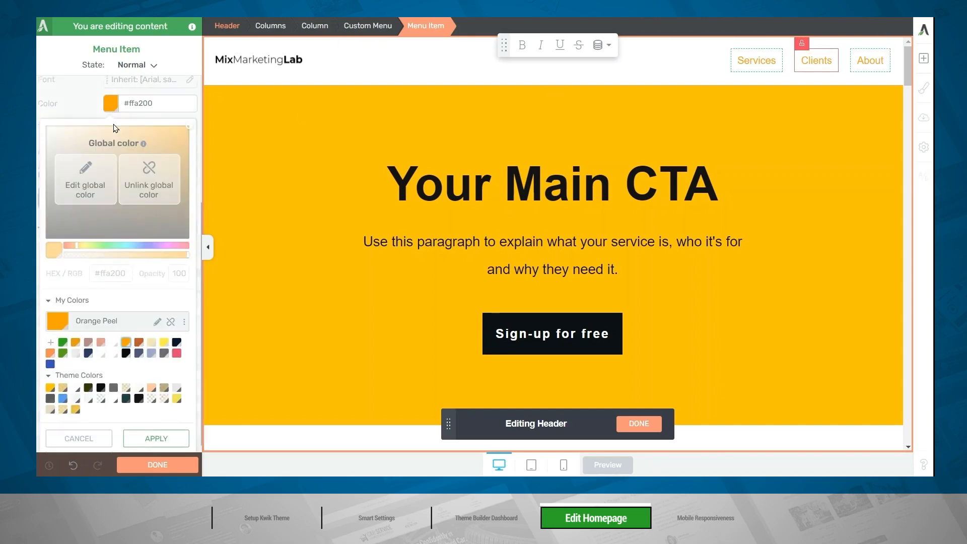
pyautogui.click(126, 351)
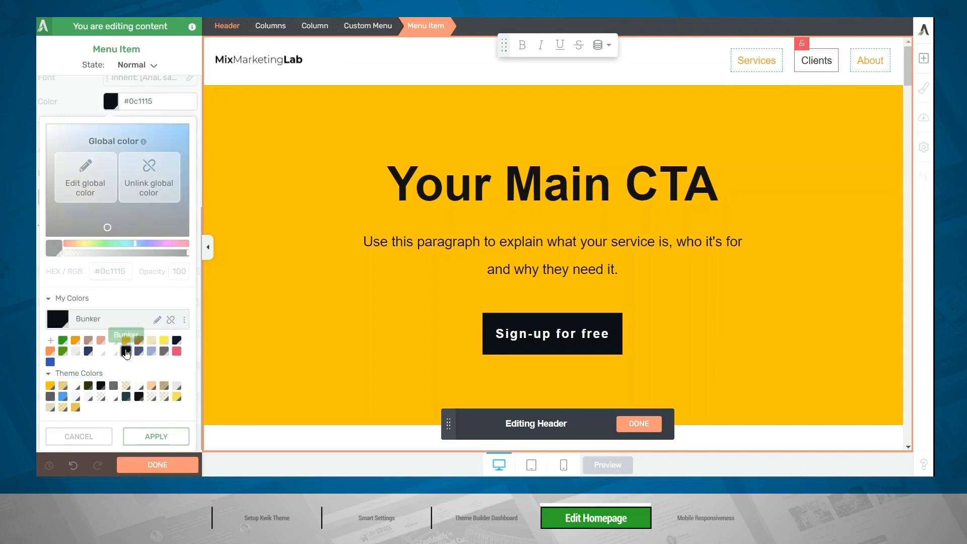
pyautogui.click(156, 437)
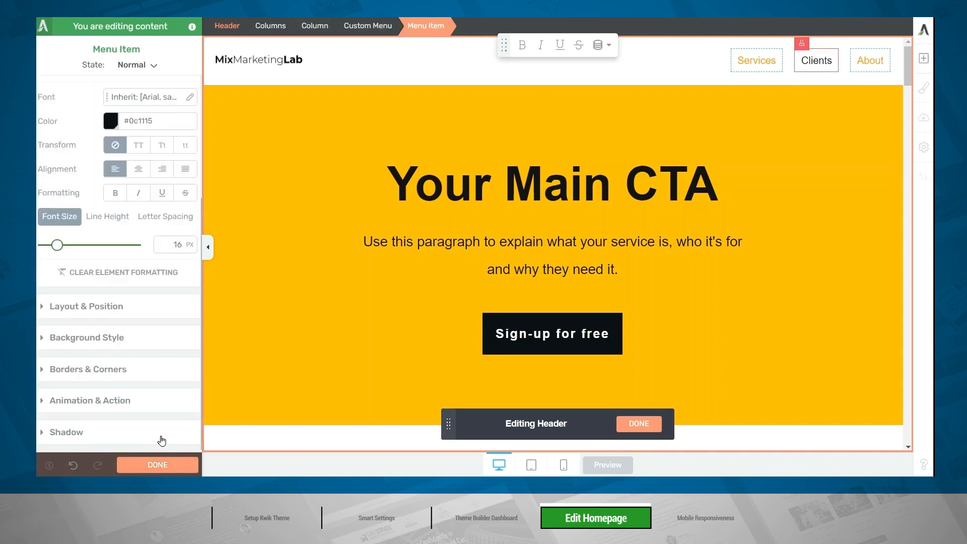
# Return Clients to group styling, set all top-level menu items' text color to Bunker (#0c1115), and finish editing the header.
pyautogui.click(806, 65)
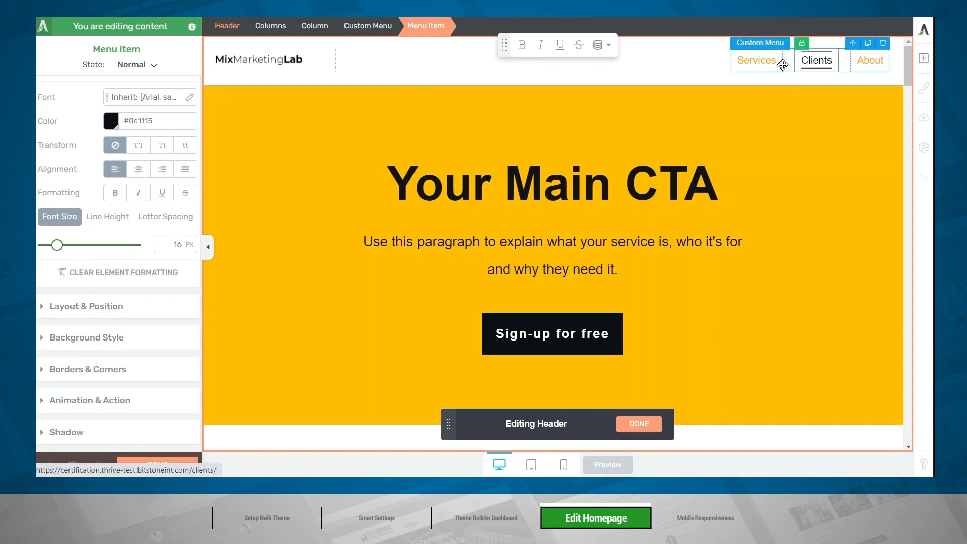
pyautogui.click(763, 65)
pyautogui.click(111, 121)
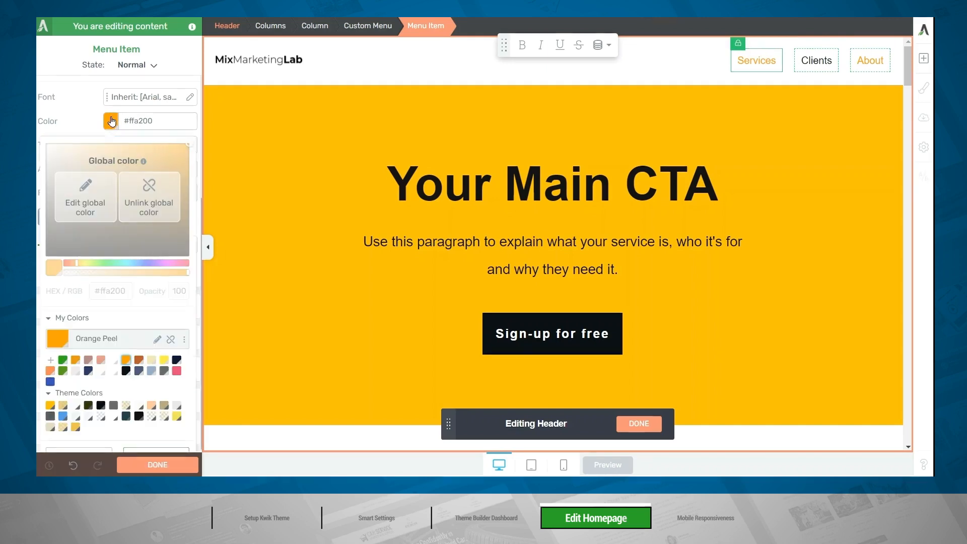
pyautogui.click(126, 351)
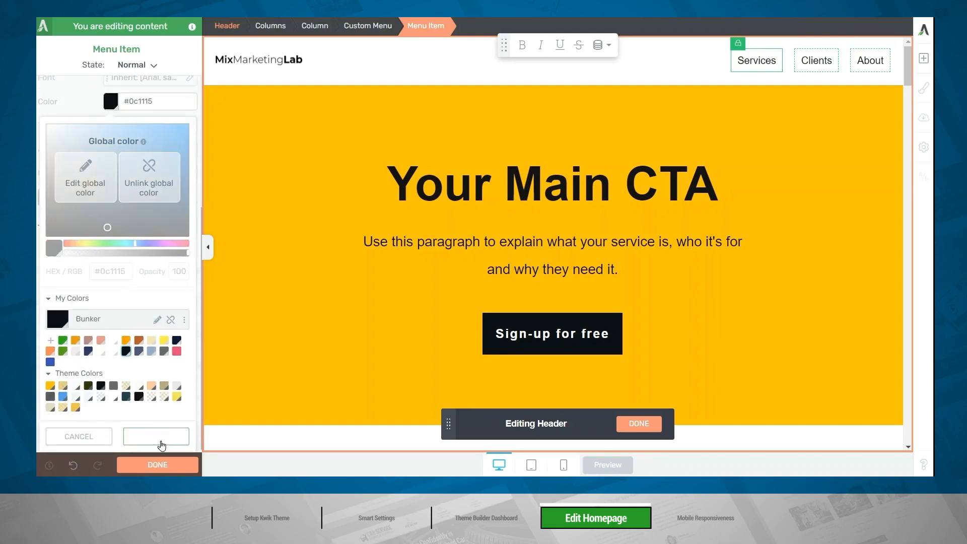
pyautogui.click(156, 437)
pyautogui.click(467, 77)
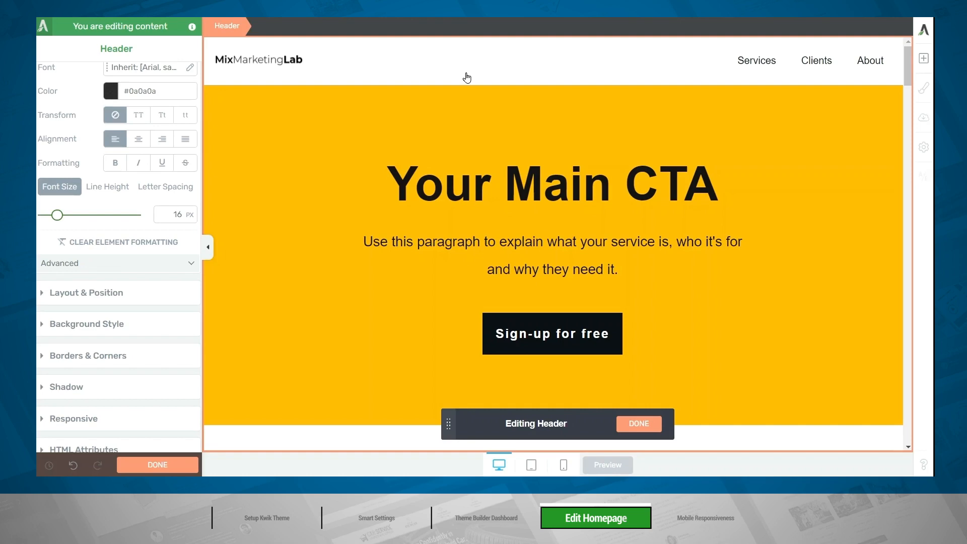
pyautogui.click(639, 425)
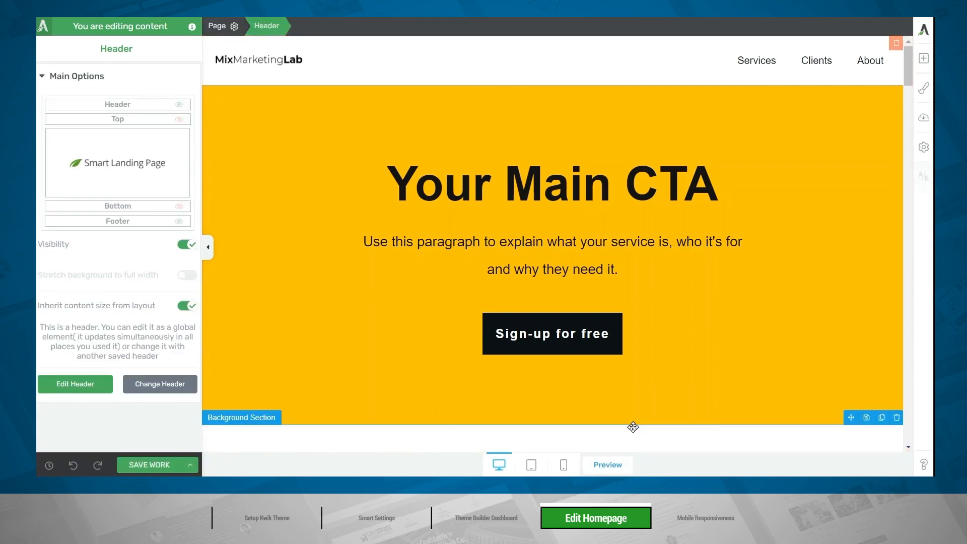
# Replace the "Your Main CTA" heading with "I've Seen Sales And Traffic More Than Triple With MixMarketingLab." in quotation marks.
pyautogui.click(633, 426)
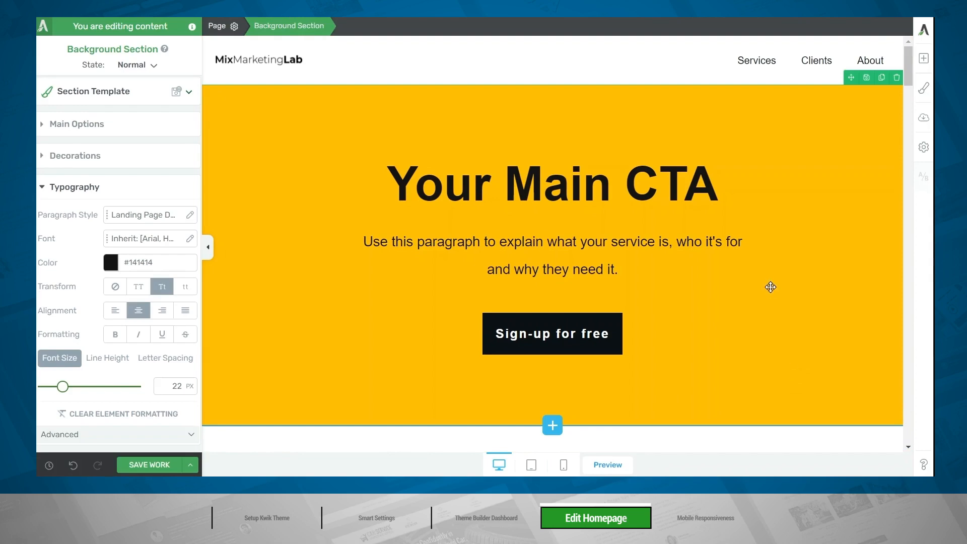
pyautogui.click(735, 182)
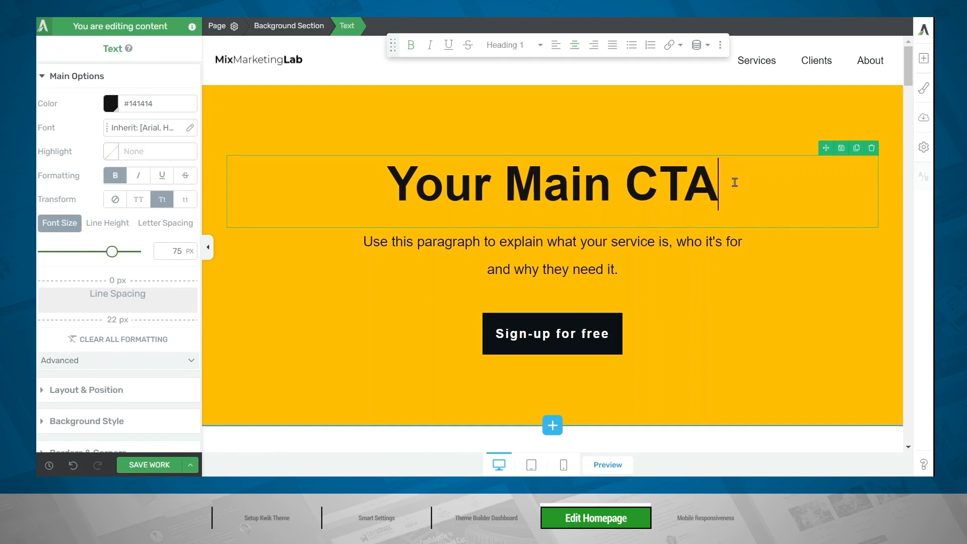
pyautogui.moveTo(736, 183); pyautogui.dragTo(233, 166)
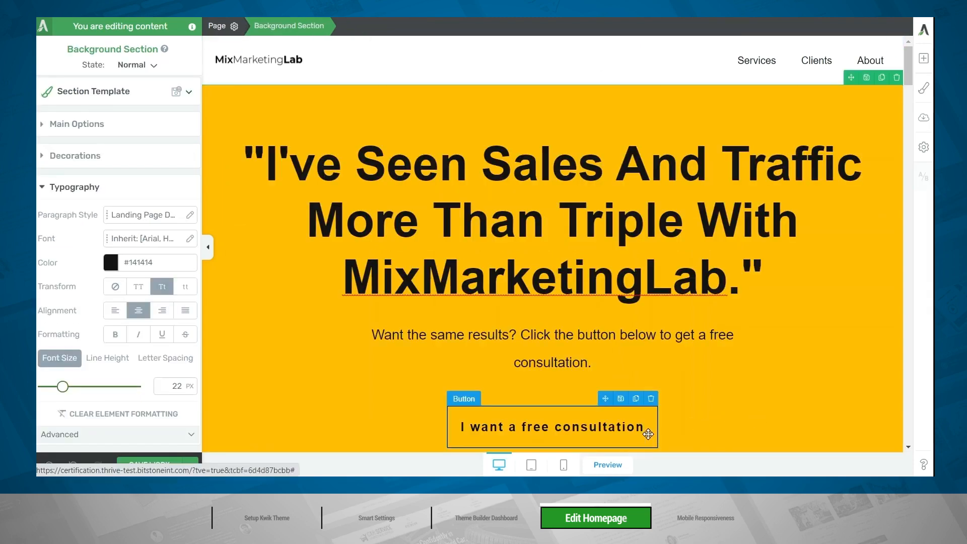
# Remove the placeholder # link action from the "I want a free consultation" button.
pyautogui.scroll(-20, 737, 409)
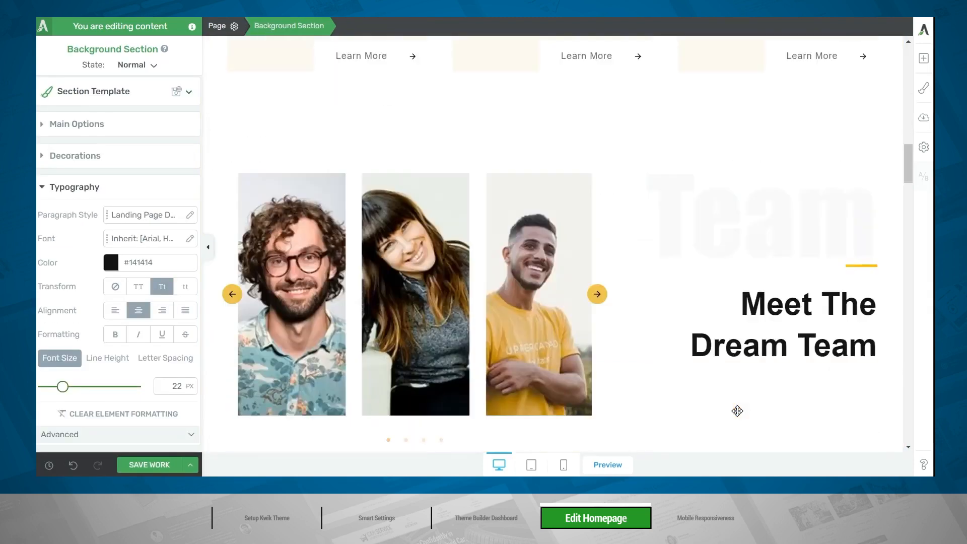
pyautogui.scroll(-10, 737, 408)
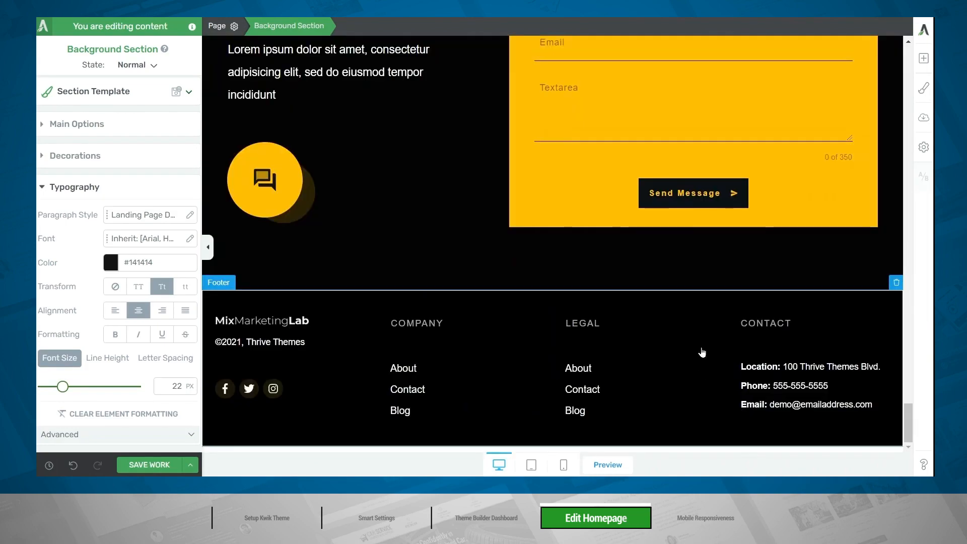
pyautogui.scroll(3, 559, 361)
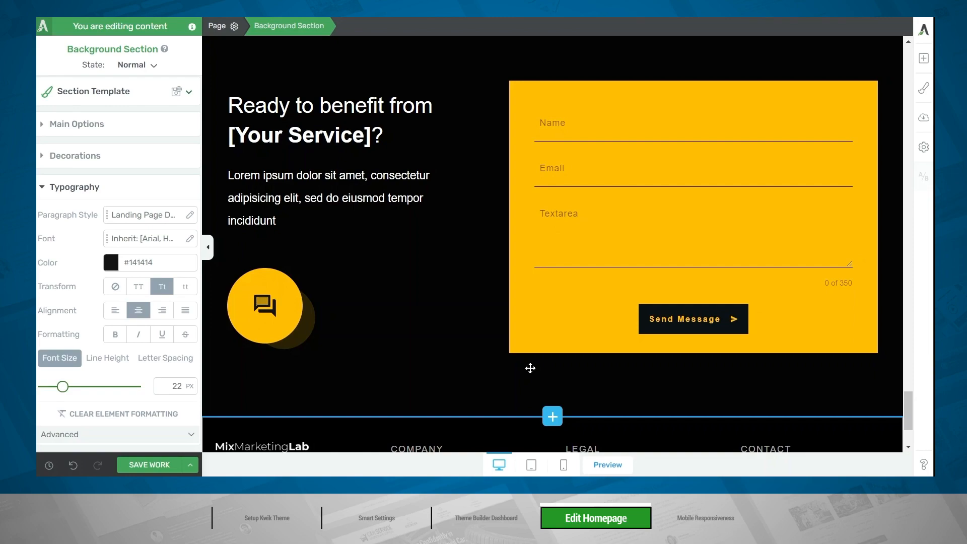
pyautogui.scroll(20, 530, 369)
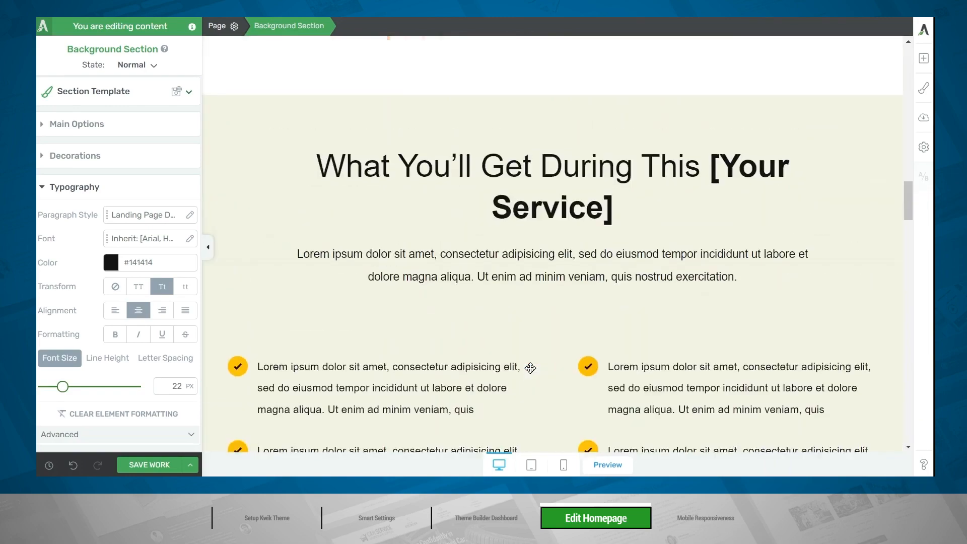
pyautogui.scroll(3, 530, 369)
pyautogui.scroll(-5, 525, 353)
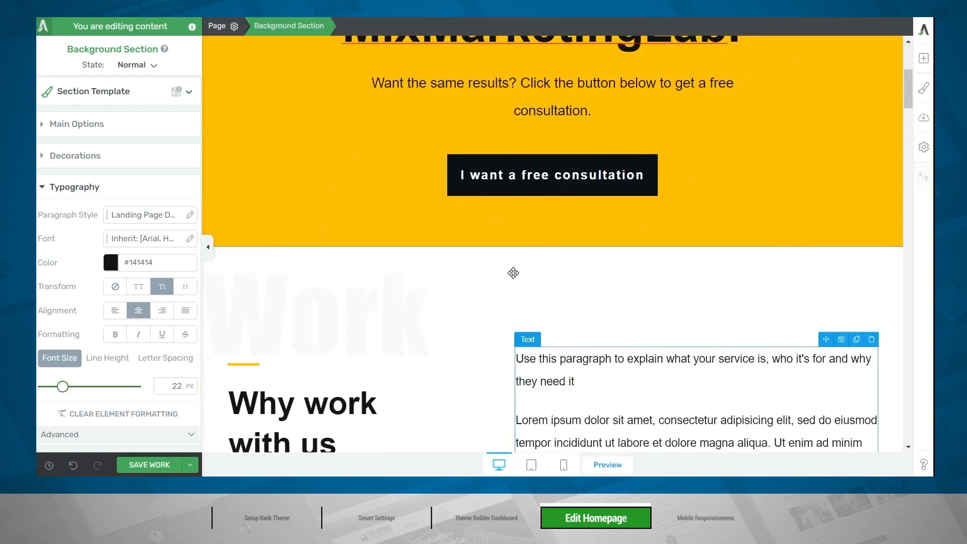
pyautogui.click(502, 165)
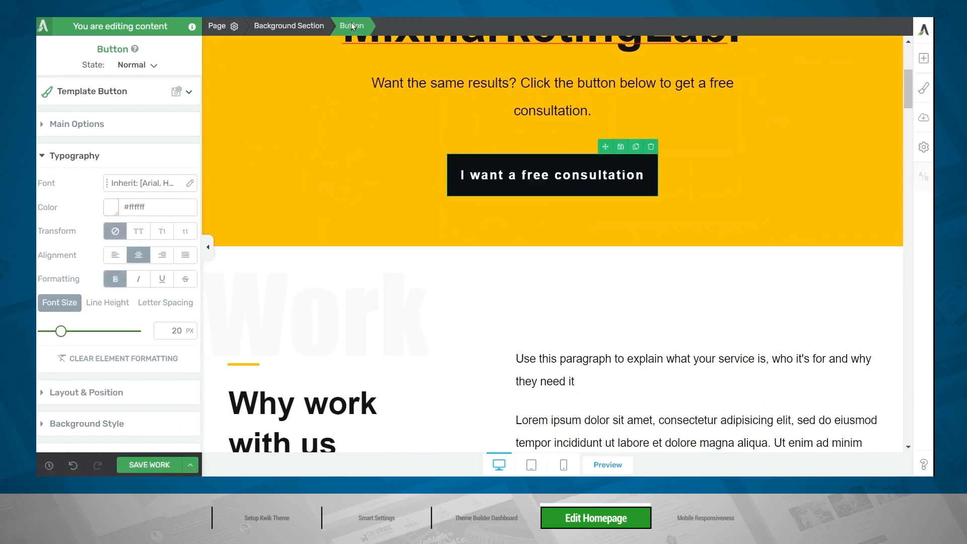
pyautogui.scroll(-4, 129, 257)
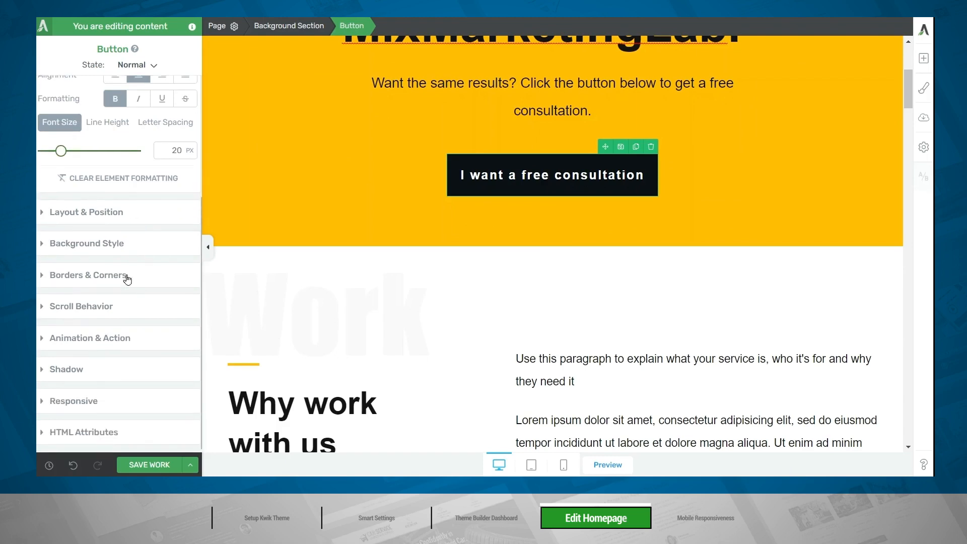
pyautogui.click(114, 337)
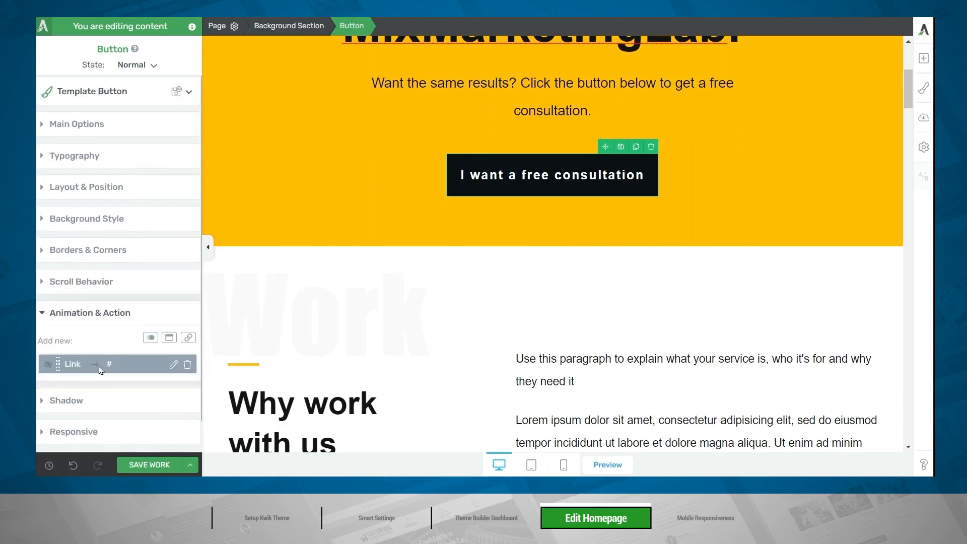
pyautogui.click(188, 365)
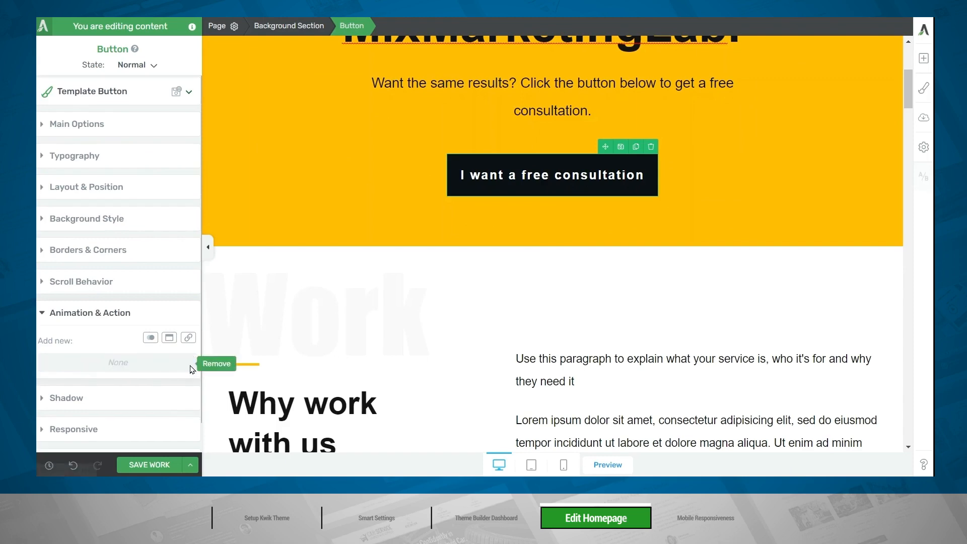
# Switch the "I want a free consultation" button's link type to Jumplink and enable smooth animation.
pyautogui.click(84, 136)
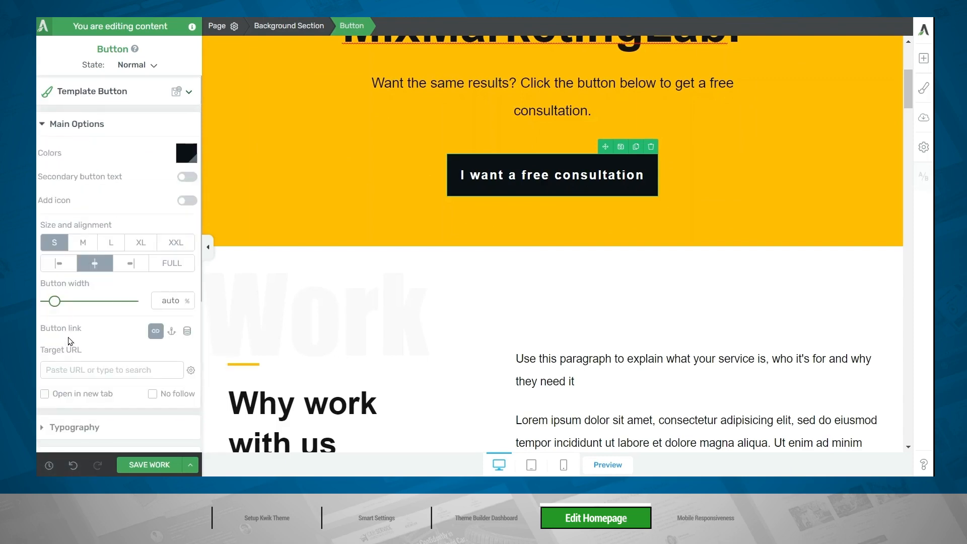
pyautogui.click(173, 338)
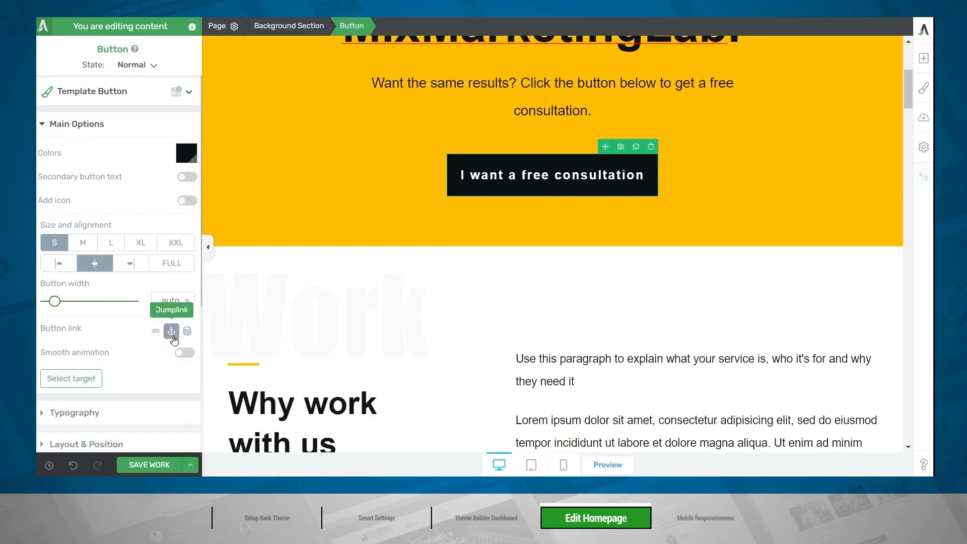
pyautogui.click(184, 354)
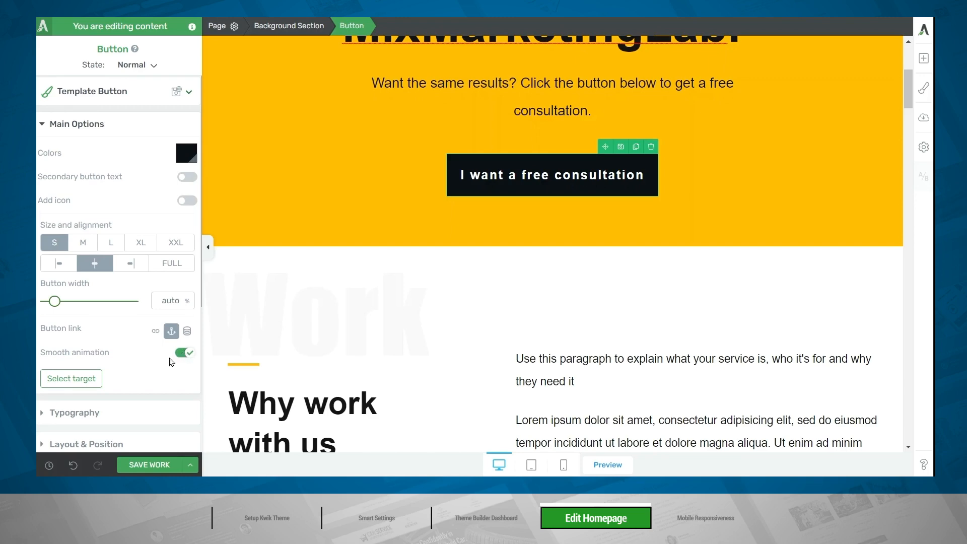
# Set the black "Ready to benefit from [Your Service]?" background section with the contact form as the button's jumplink target.
pyautogui.click(89, 385)
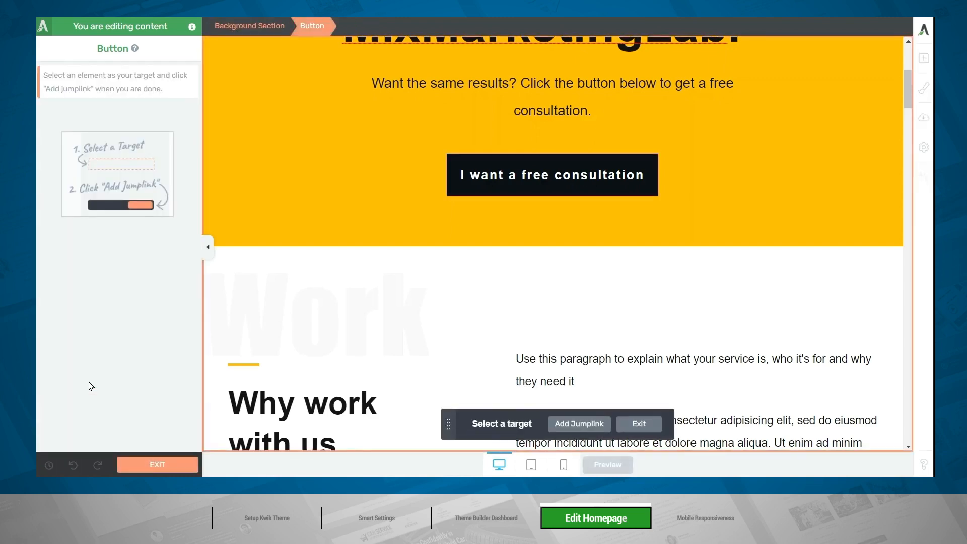
pyautogui.scroll(-10, 285, 351)
pyautogui.scroll(-15, 285, 351)
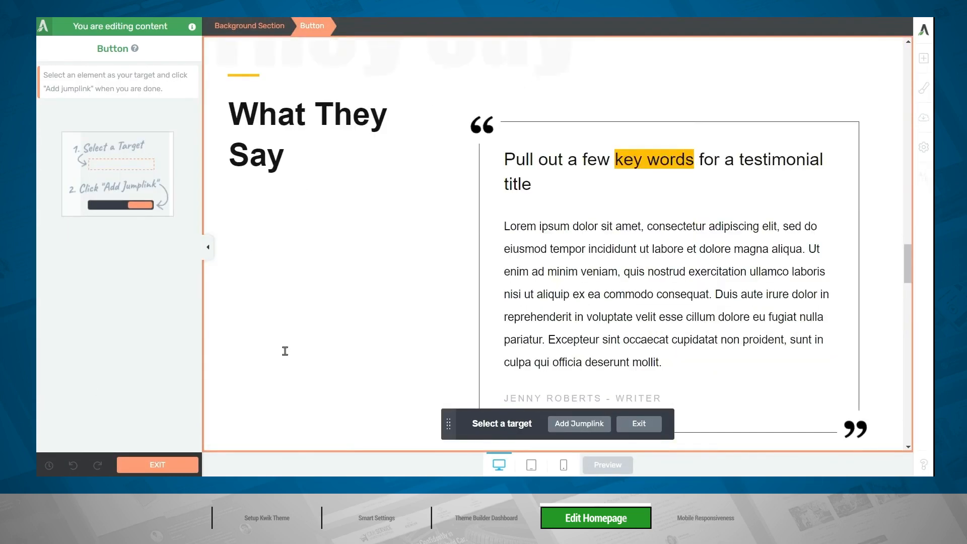
pyautogui.scroll(3, 285, 352)
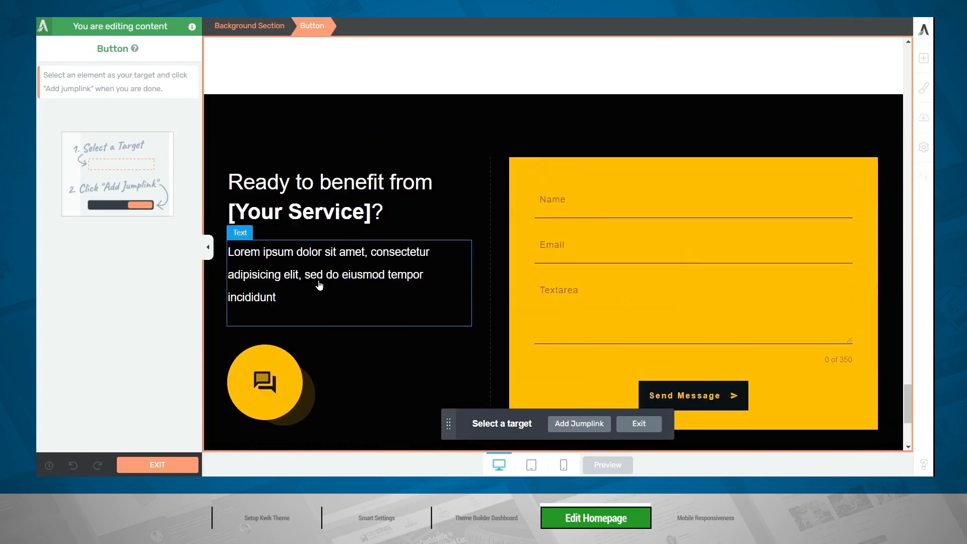
pyautogui.click(346, 110)
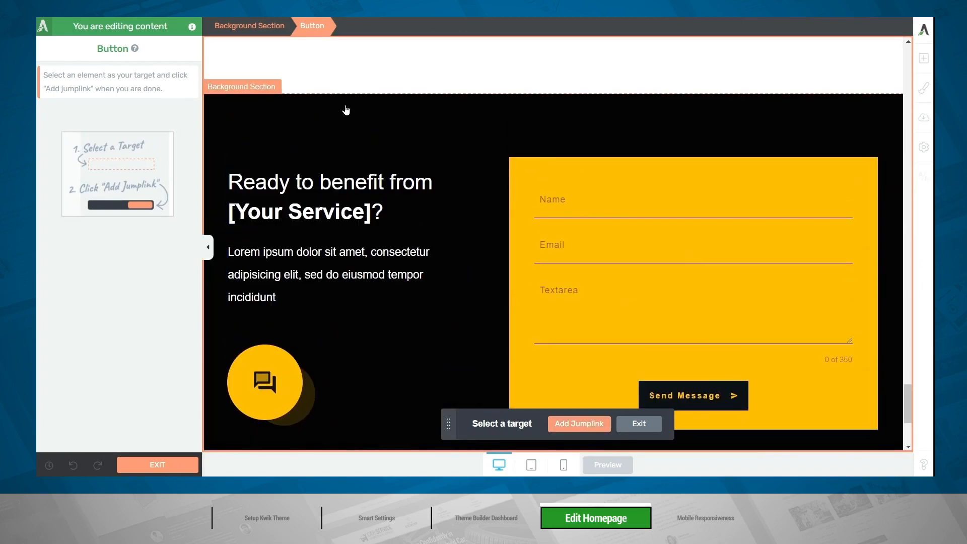
pyautogui.click(567, 421)
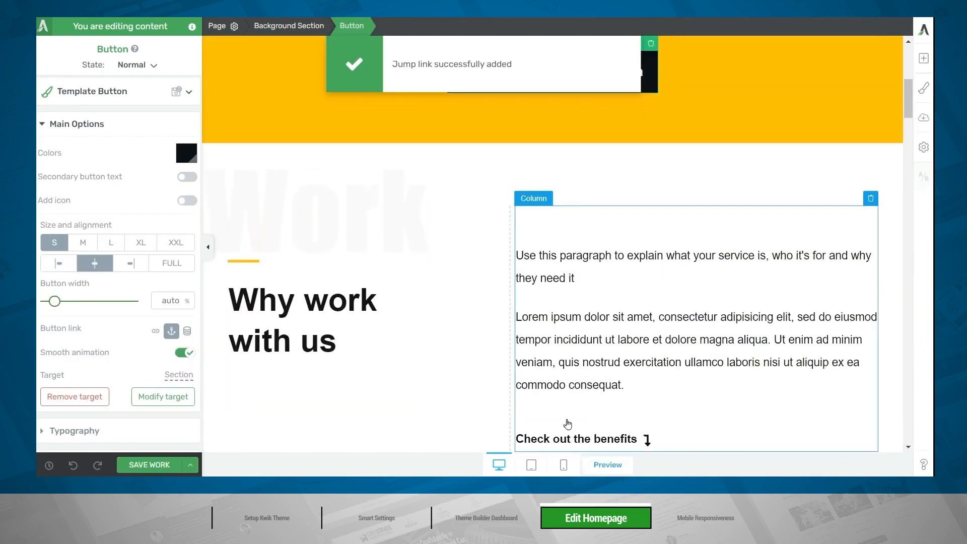
# Replace the camera icon in the Data Driven SEO card with a zigzag line chart icon found by searching for "chart".
pyautogui.scroll(-3, 731, 102)
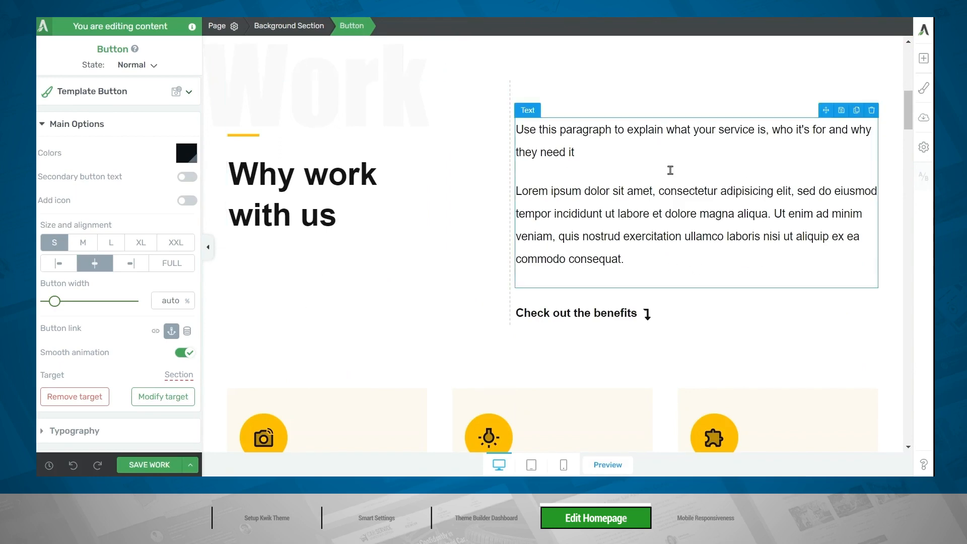
pyautogui.scroll(-5, 672, 169)
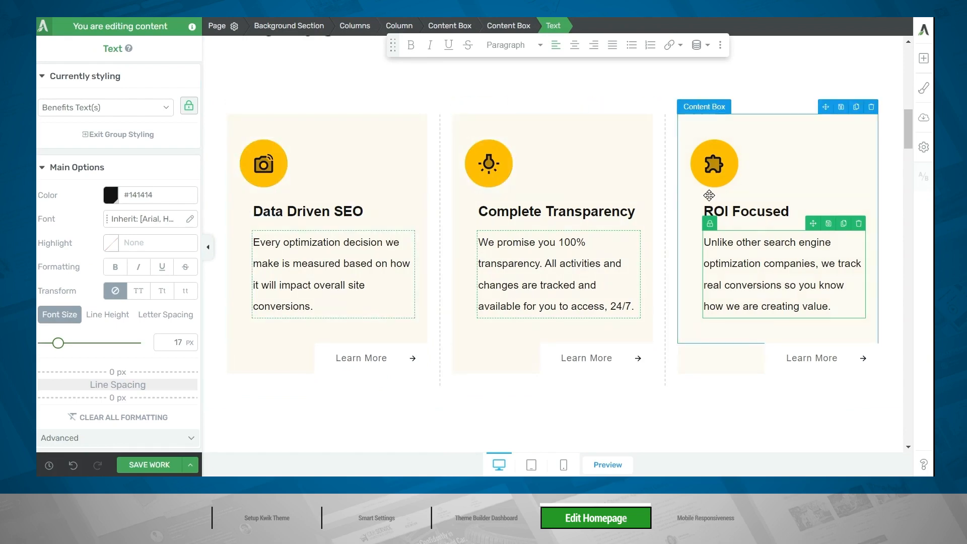
pyautogui.click(264, 164)
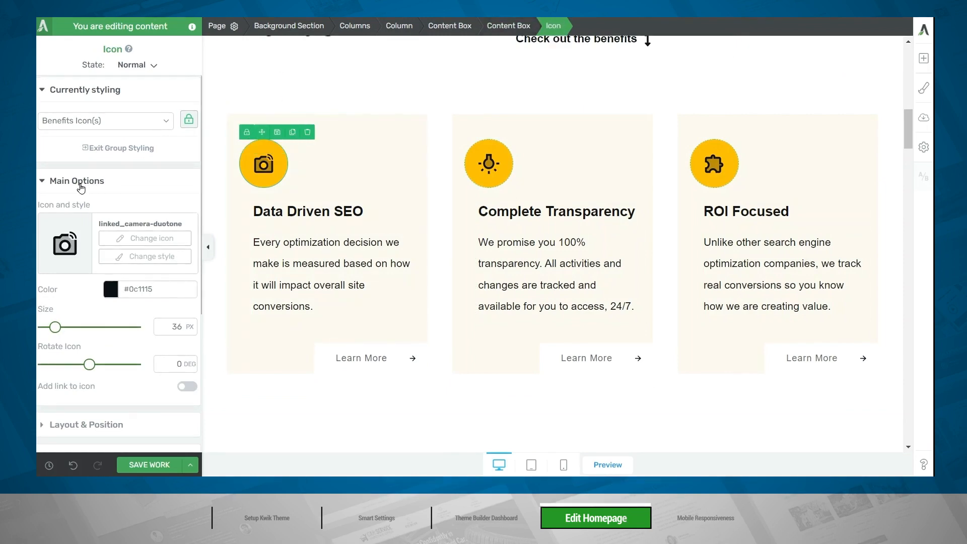
pyautogui.click(134, 244)
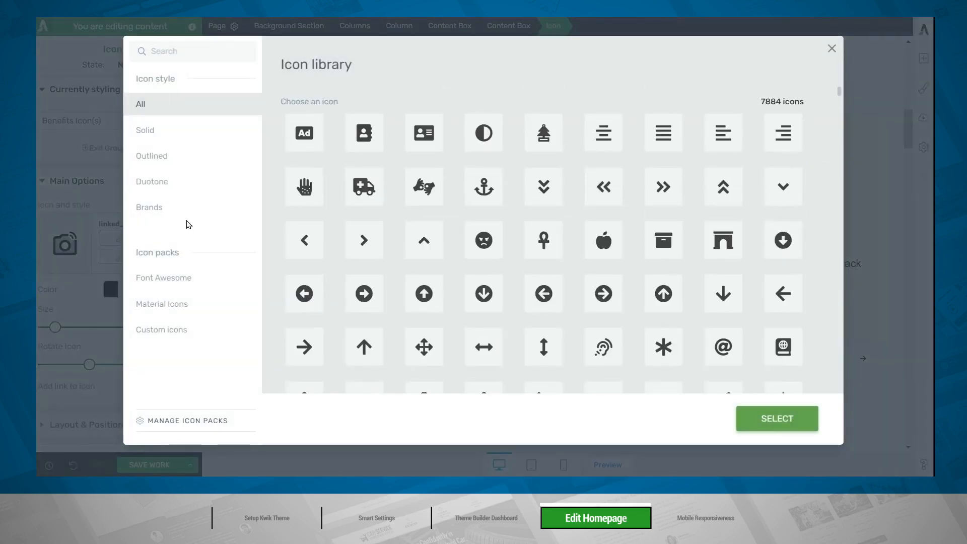
pyautogui.click(197, 51)
pyautogui.write('chart')
pyautogui.click(726, 297)
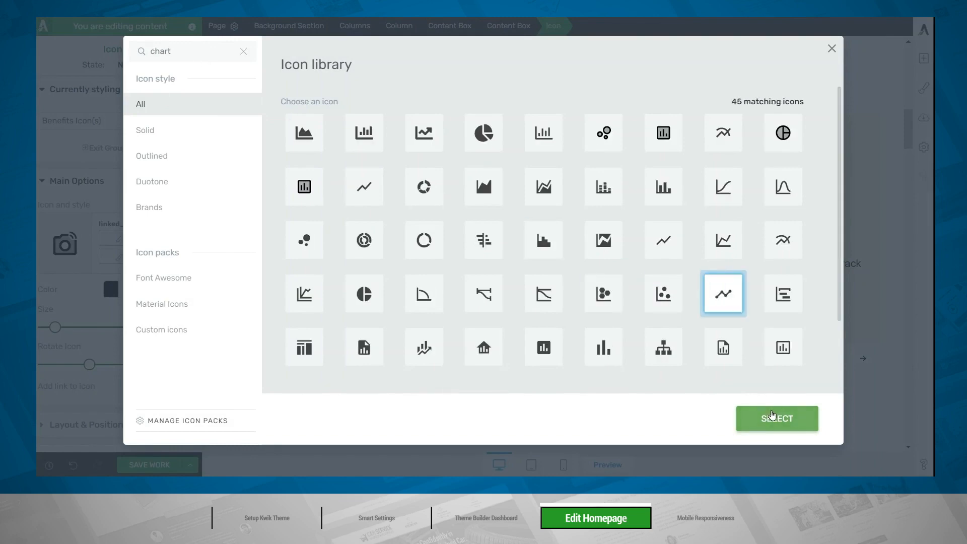
pyautogui.click(773, 417)
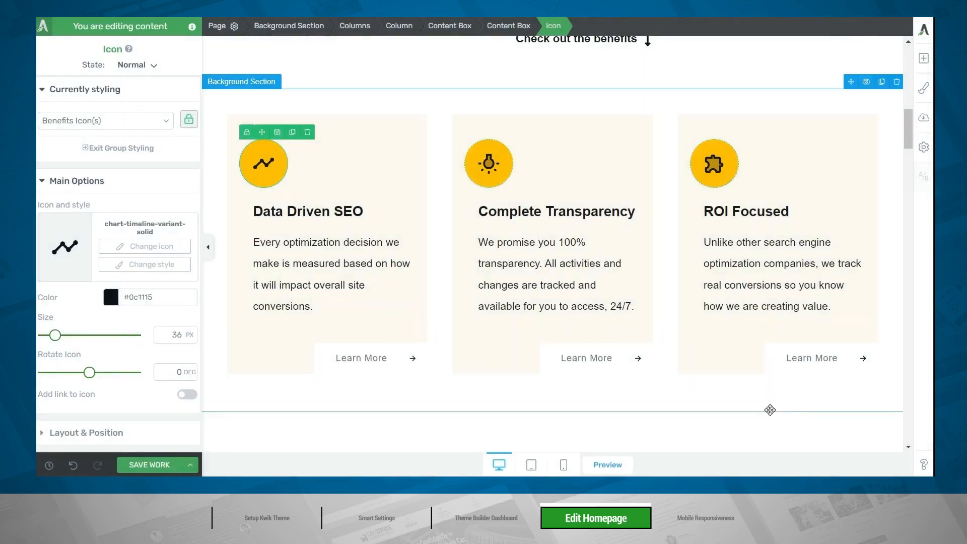
pyautogui.click(760, 402)
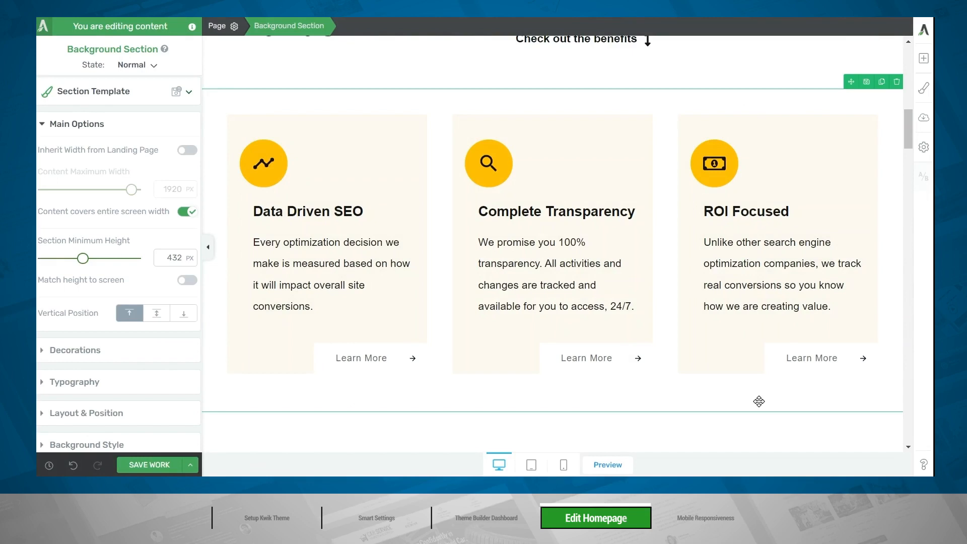
# Replace the placeholder # link on the ROI Focused card's Learn More button with the site's /roi/ page, found by searching "roi".
pyautogui.click(804, 362)
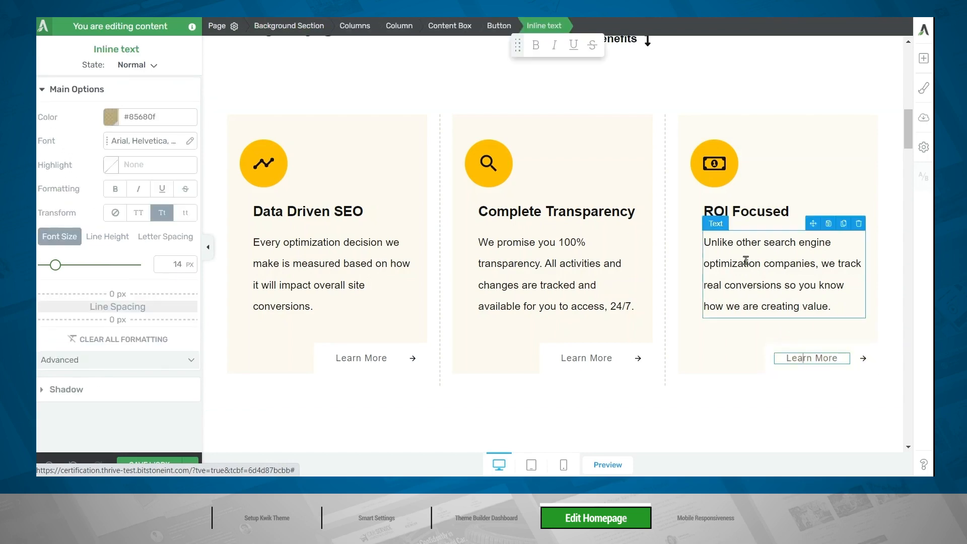
pyautogui.click(492, 30)
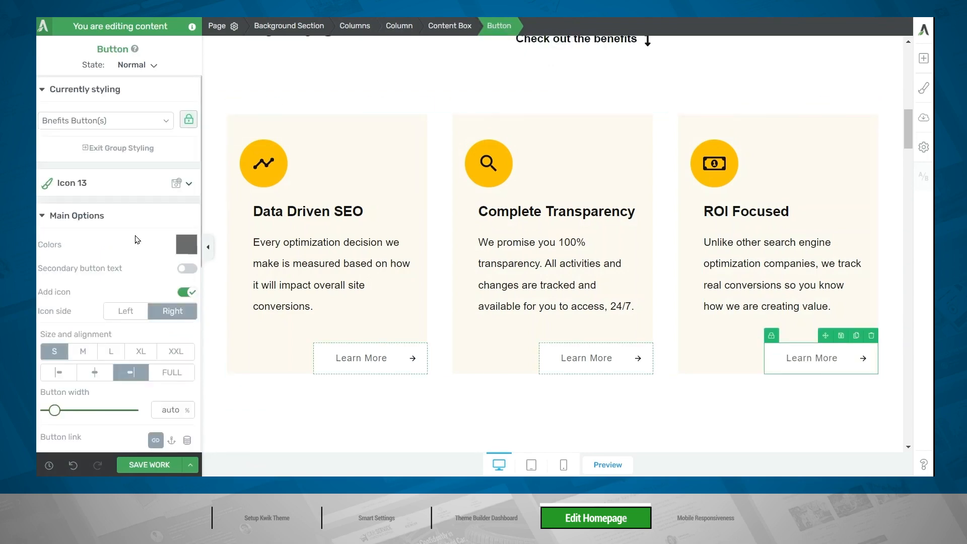
pyautogui.scroll(-7, 135, 234)
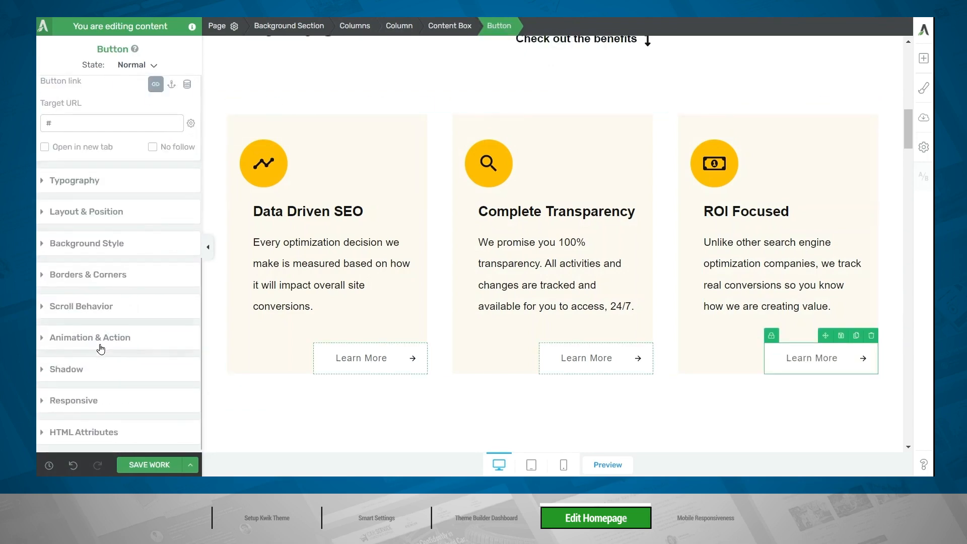
pyautogui.click(99, 347)
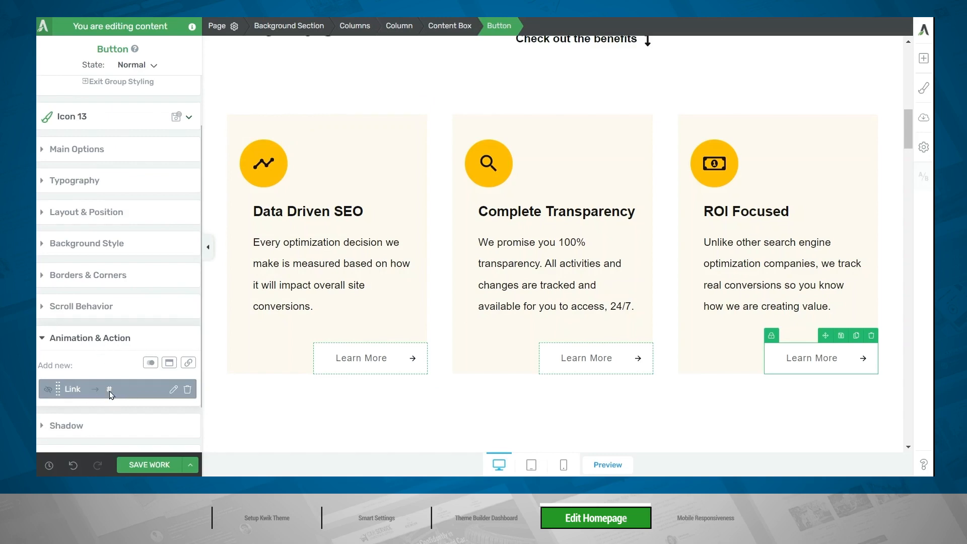
pyautogui.click(173, 390)
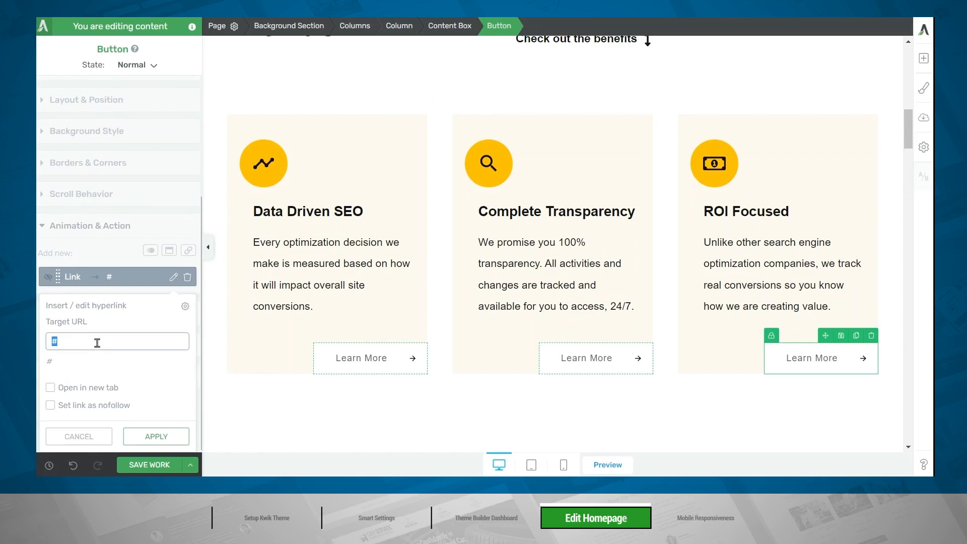
pyautogui.press('BackSpace')
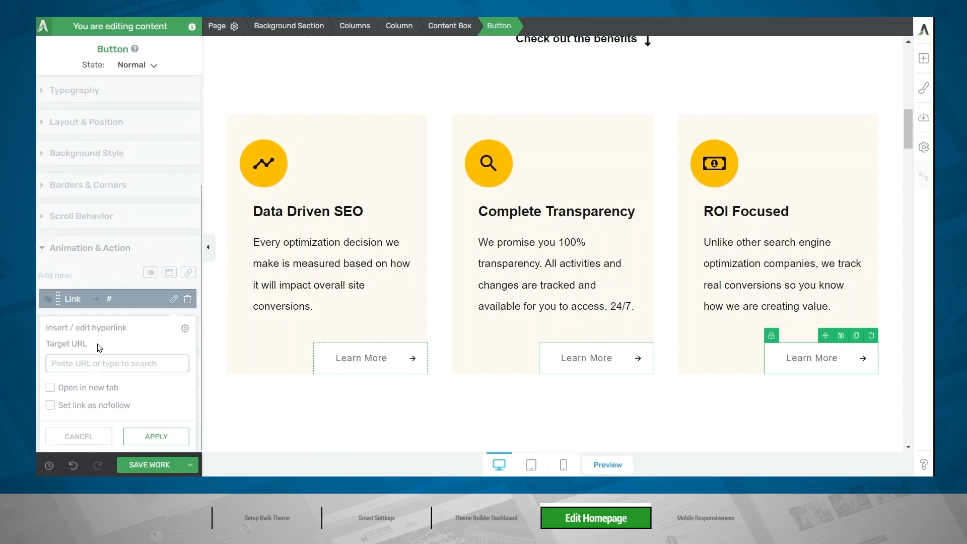
pyautogui.write('roi')
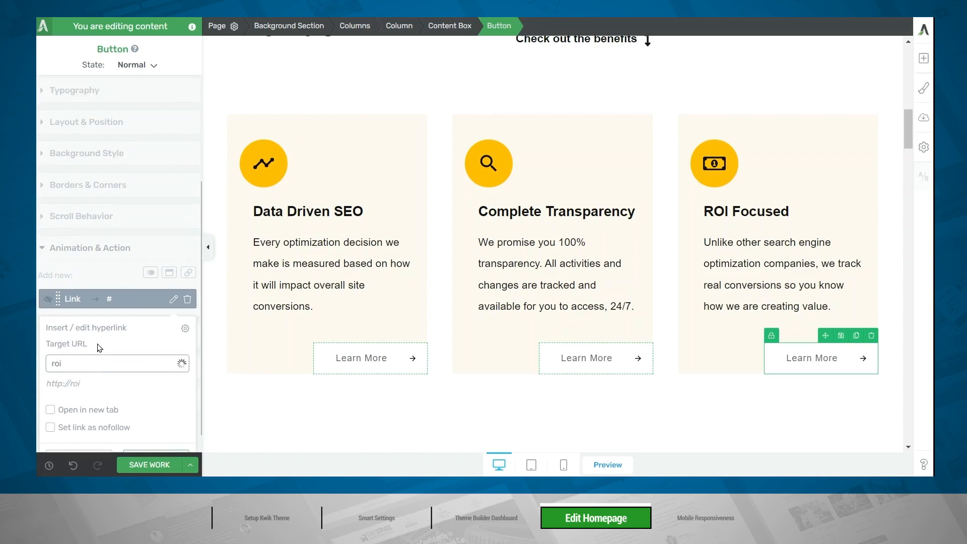
pyautogui.click(87, 387)
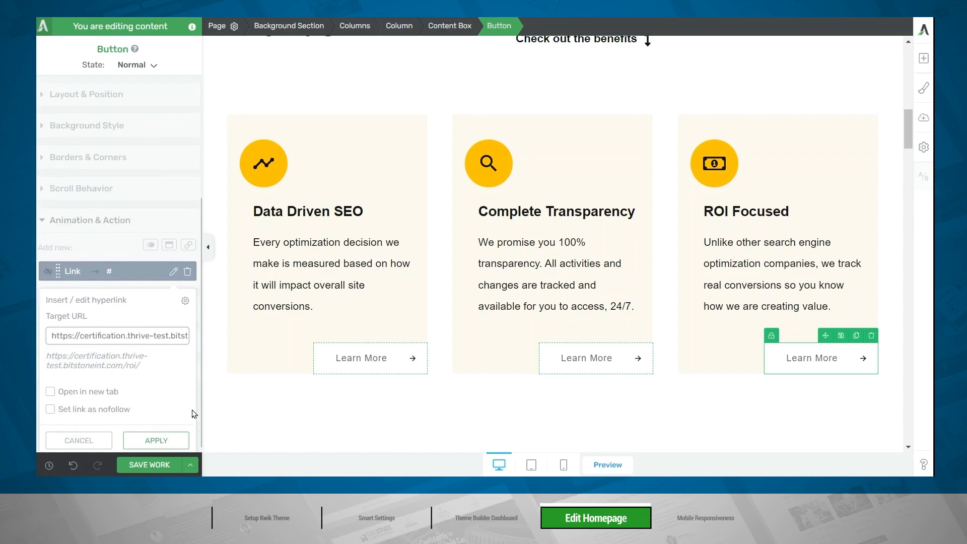
pyautogui.click(156, 436)
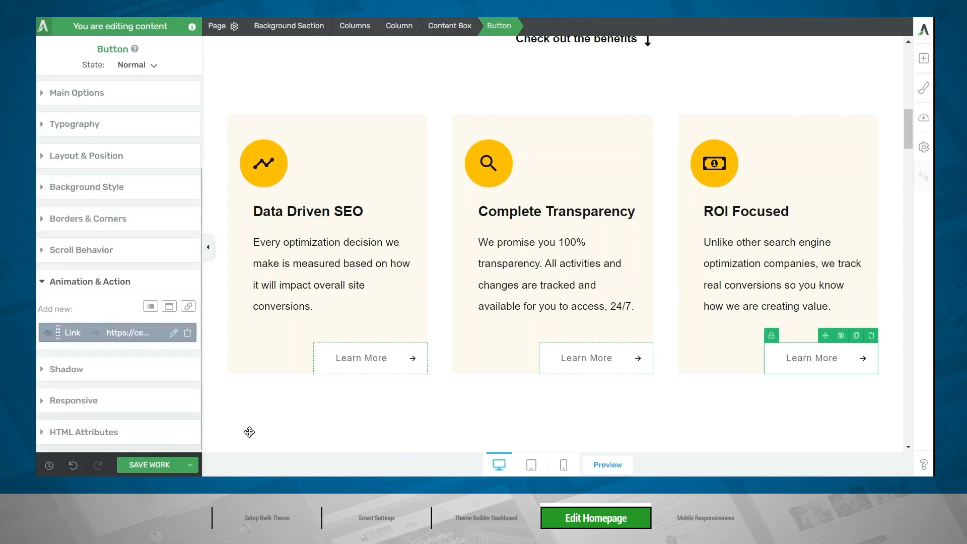
# Delete the Learn More button in the Complete Transparency card and undo the deletion.
pyautogui.click(356, 359)
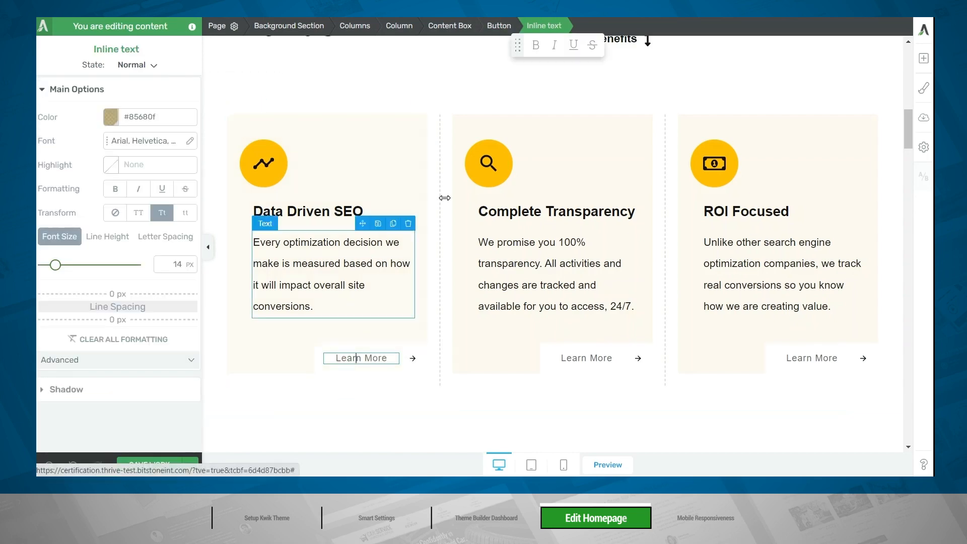
pyautogui.click(499, 25)
pyautogui.click(575, 359)
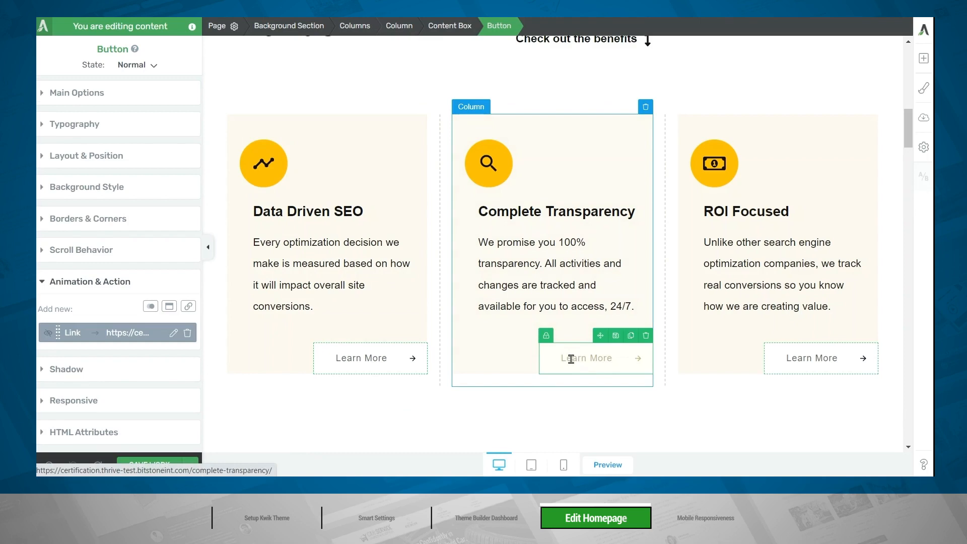
pyautogui.click(646, 336)
pyautogui.hotkey('ctrl', 'z')
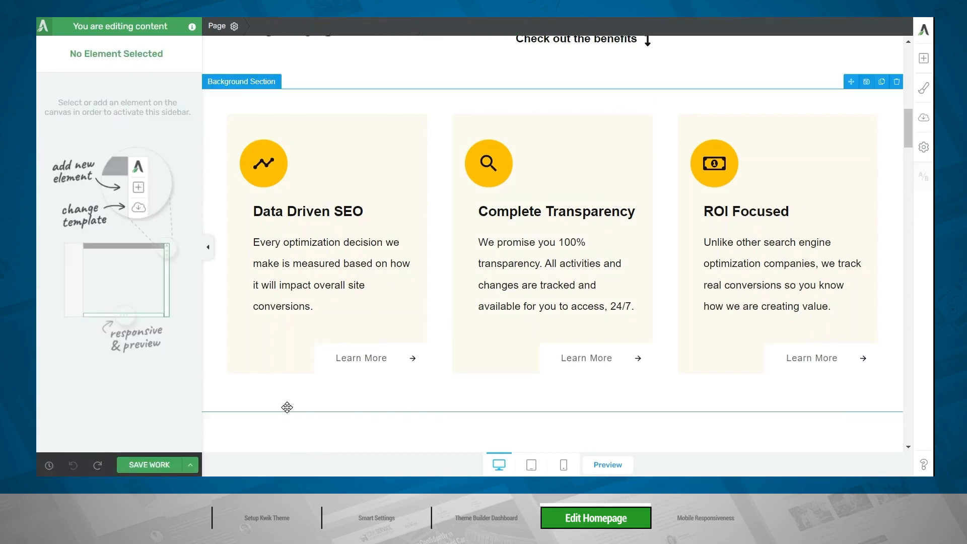
# Browse the About blocks in the Kwik Theme Block Pack from the insertion point above the Meet The Dream Team section, and close the library.
pyautogui.scroll(-8, 287, 407)
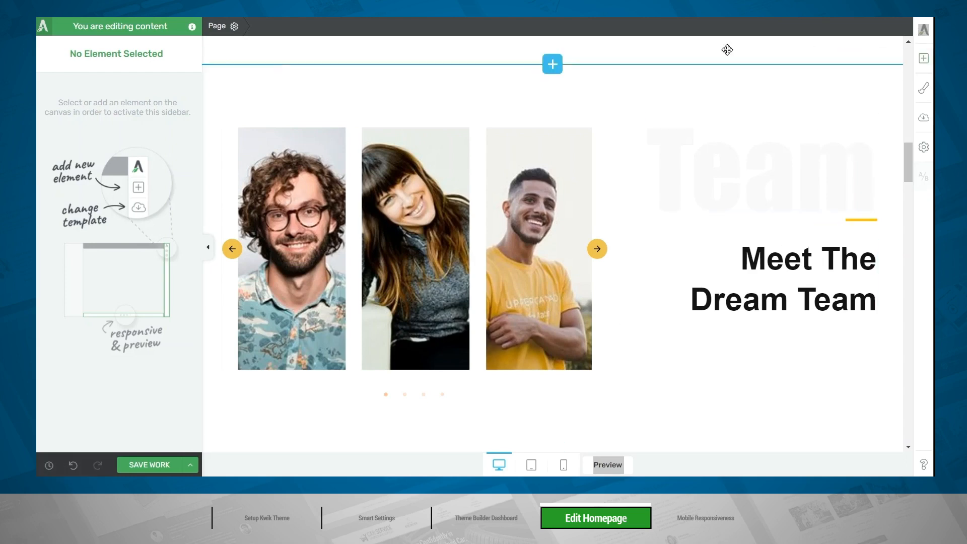
pyautogui.moveTo(547, 76)
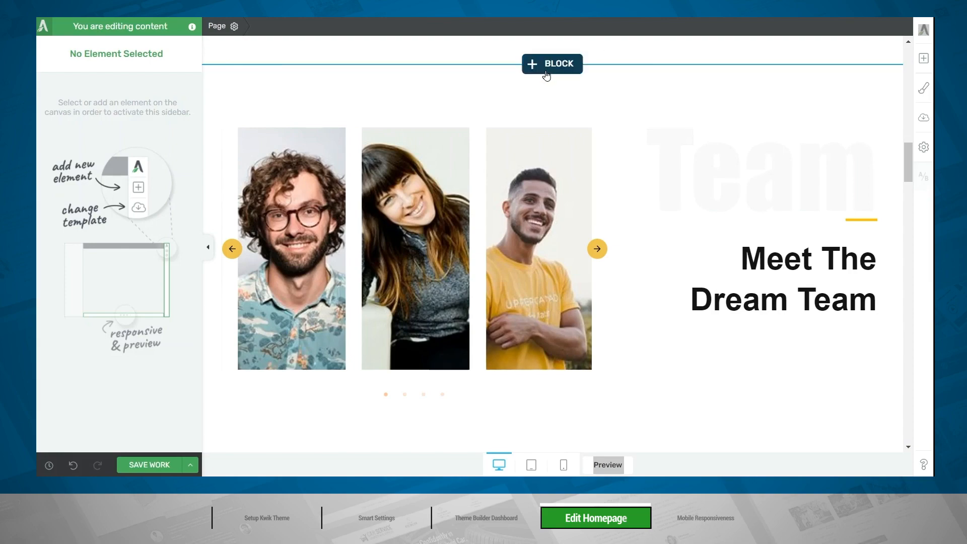
pyautogui.click(547, 74)
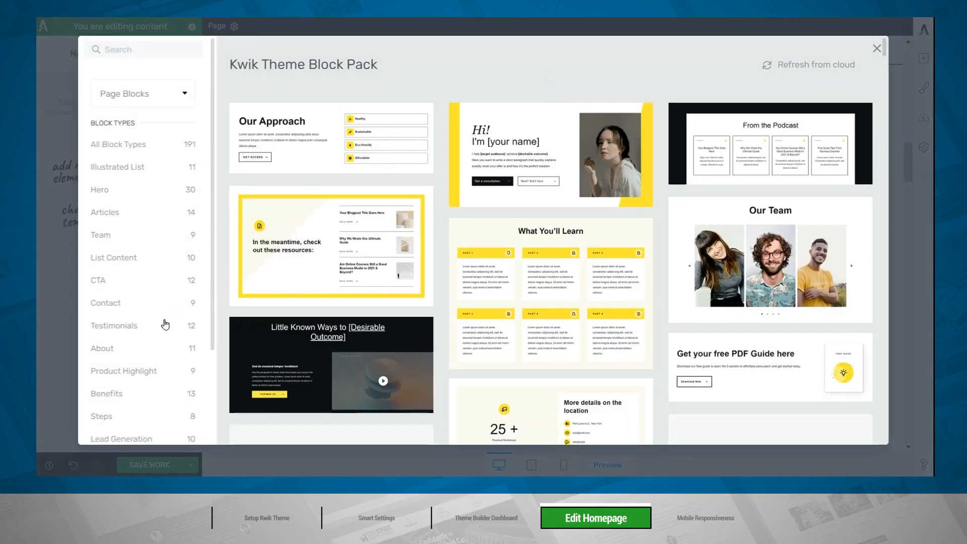
pyautogui.click(108, 347)
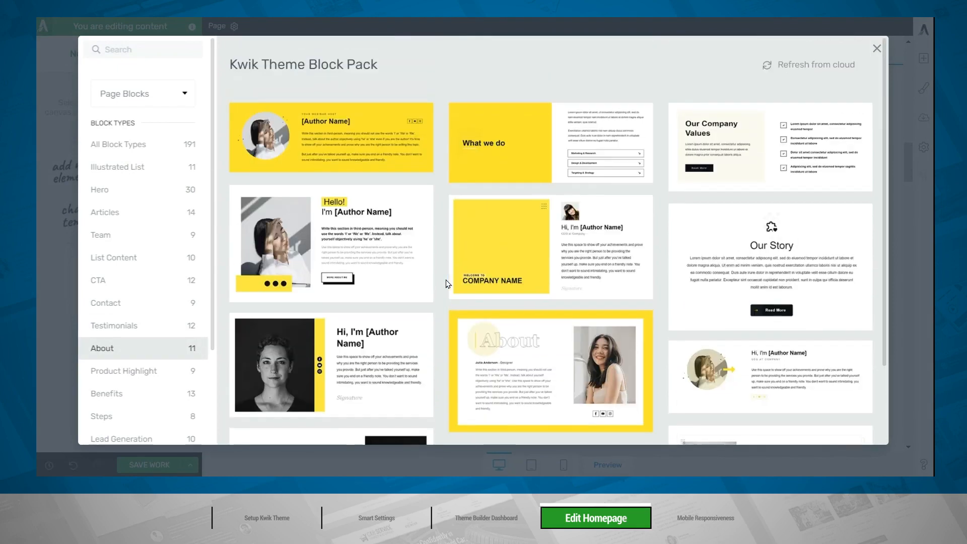
pyautogui.click(877, 50)
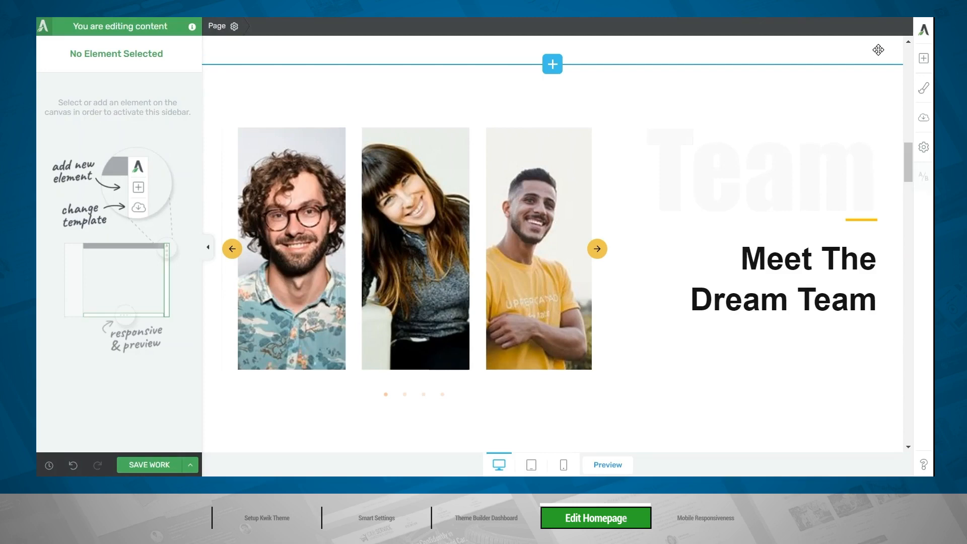
# Open the Meet The Dream Team image gallery's selection for editing and remove all four placeholder images.
pyautogui.click(558, 238)
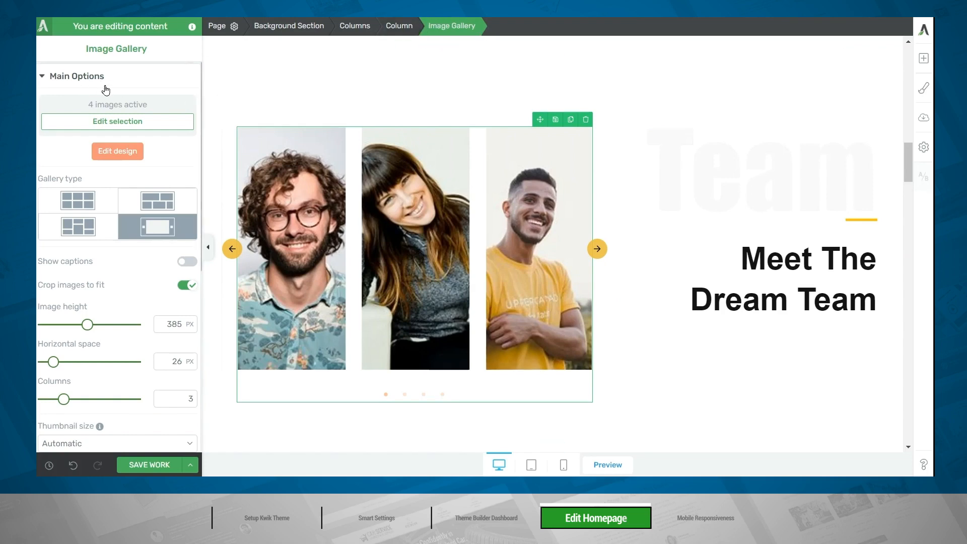
pyautogui.click(111, 127)
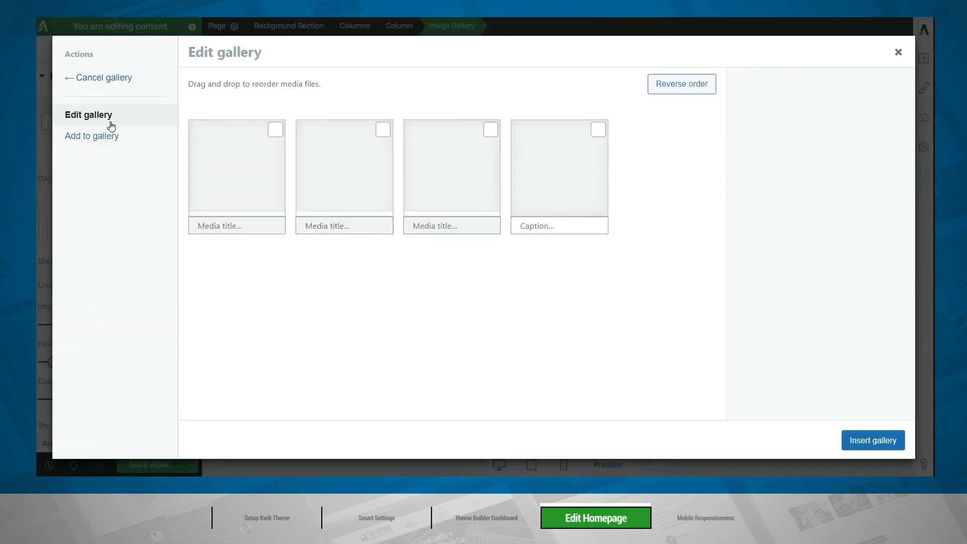
pyautogui.click(275, 130)
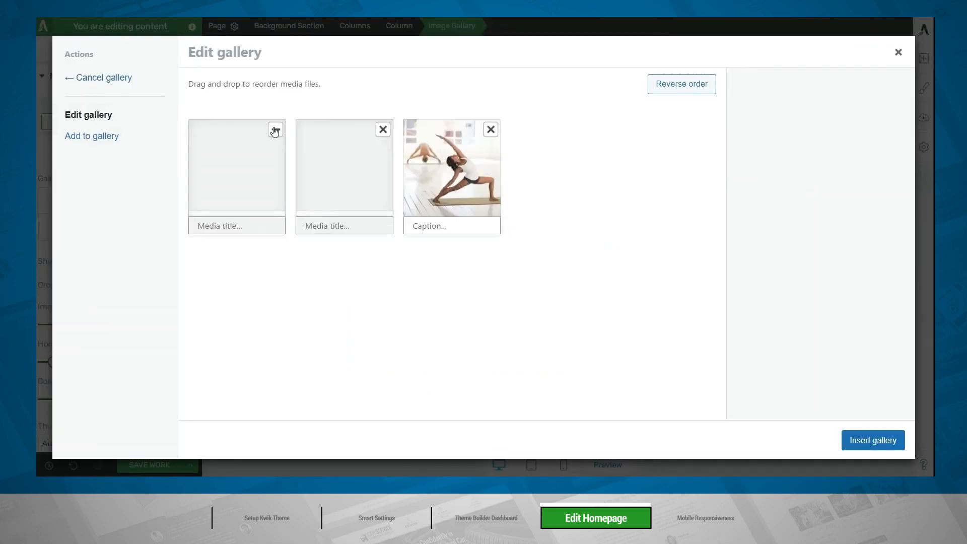
pyautogui.click(275, 130)
pyautogui.click(275, 130)
pyautogui.click(275, 130)
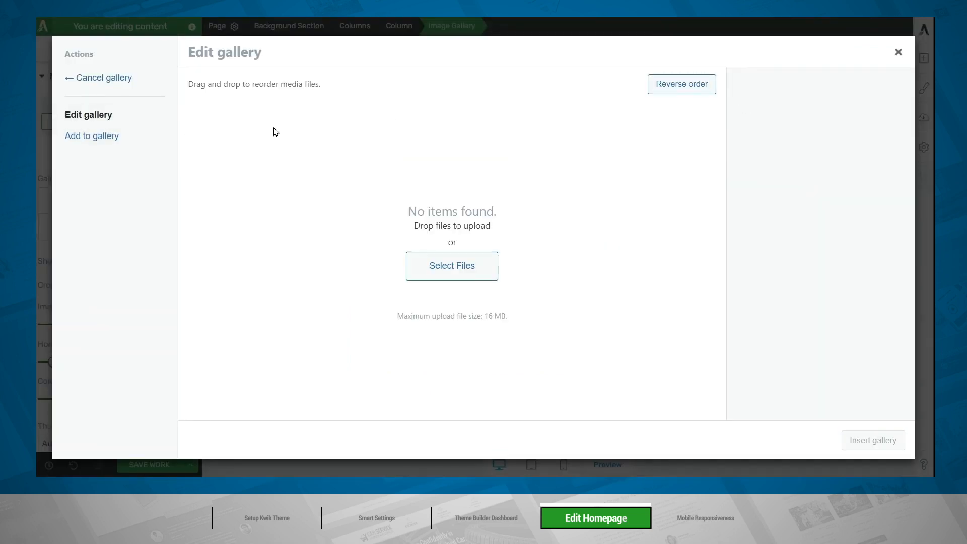
# Add the four portrait photos from the third media library row, starting with the woman in red, and insert them into the team gallery.
pyautogui.click(95, 137)
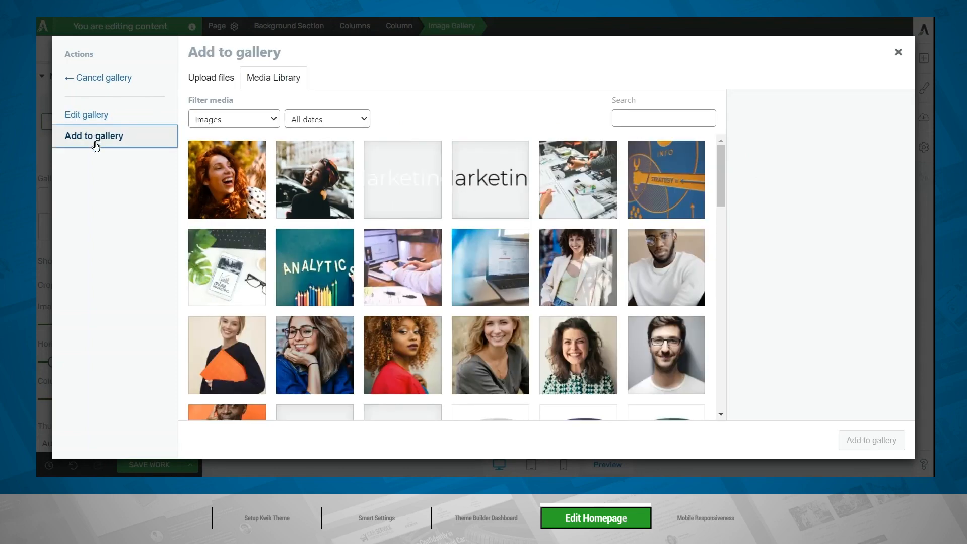
pyautogui.click(388, 374)
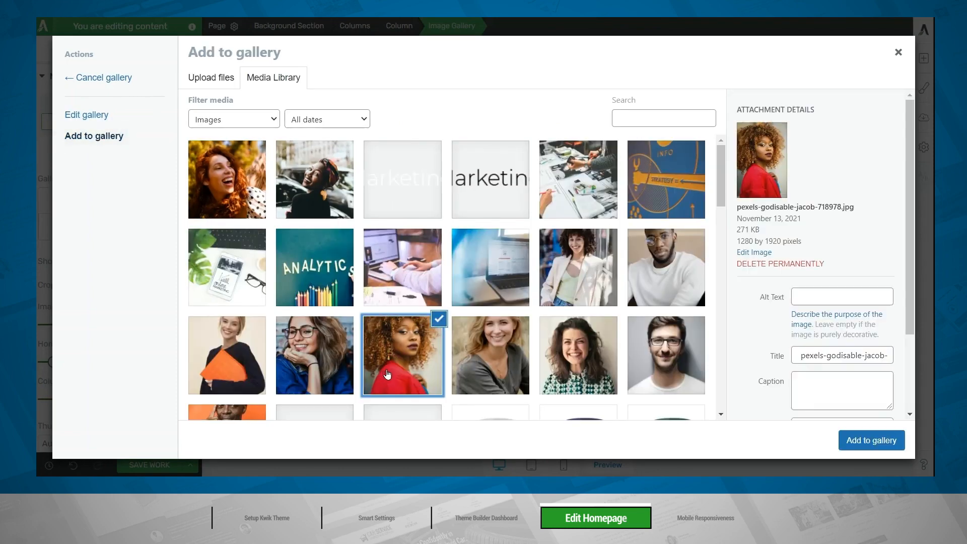
pyautogui.click(474, 367)
pyautogui.click(581, 360)
pyautogui.click(671, 360)
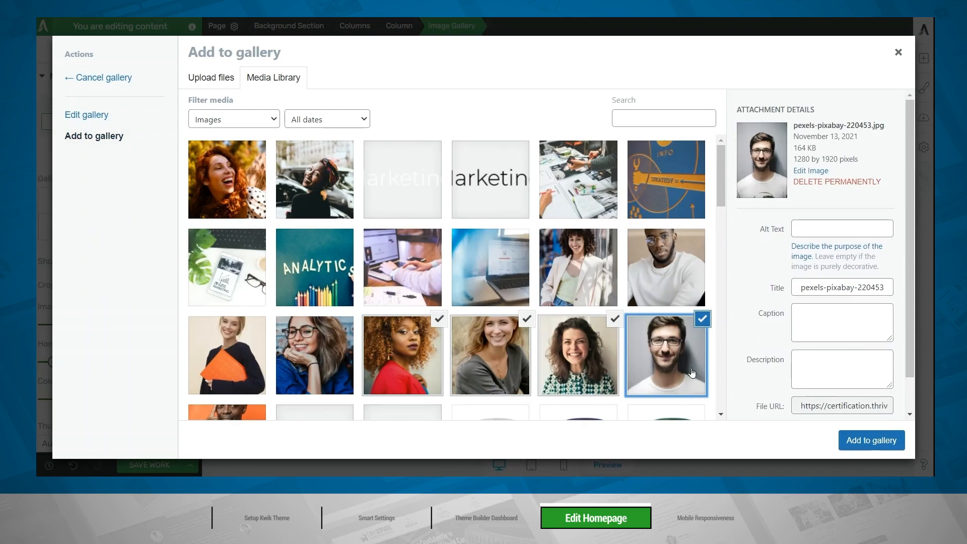
pyautogui.click(859, 441)
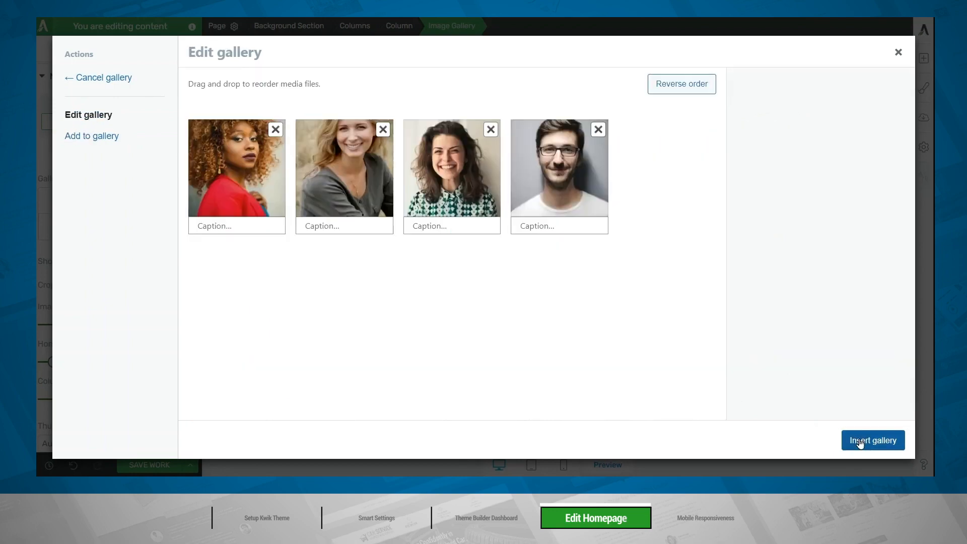
pyautogui.click(860, 441)
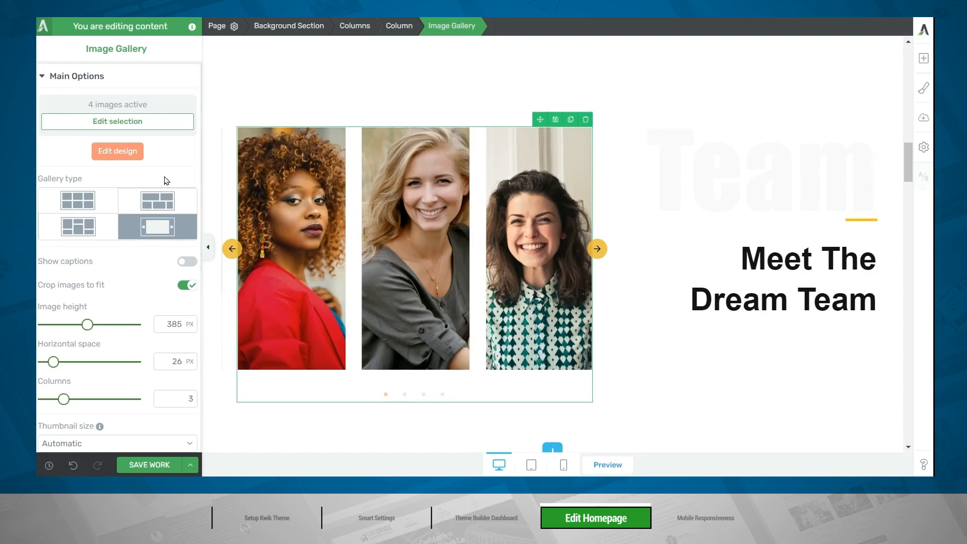
# Try the grid layout for the team gallery and switch its type back to Carousel.
pyautogui.click(88, 200)
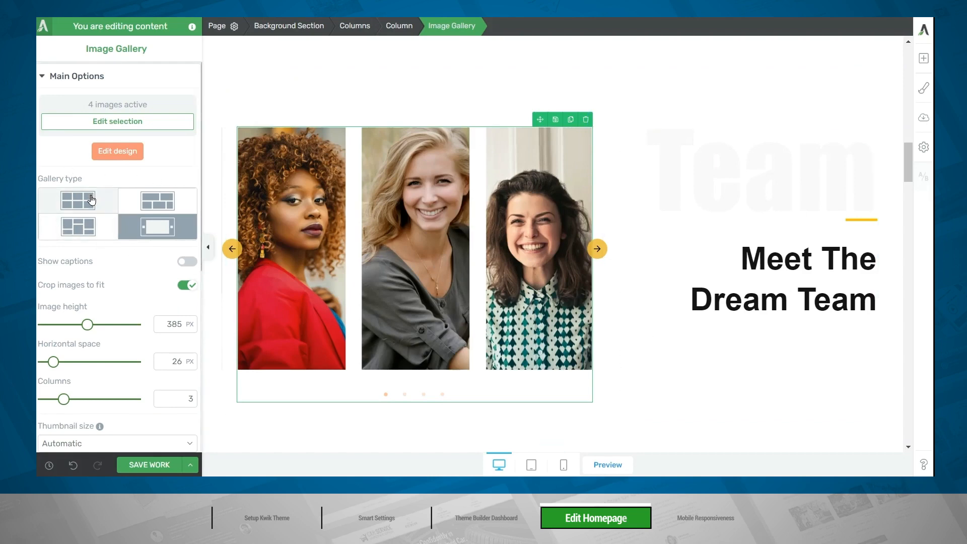
pyautogui.scroll(-3, 100, 229)
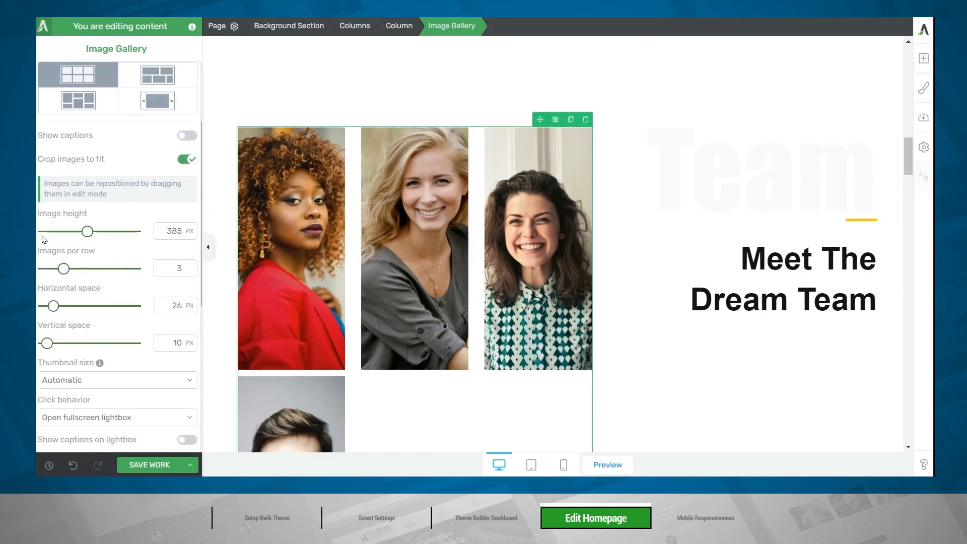
pyautogui.click(156, 106)
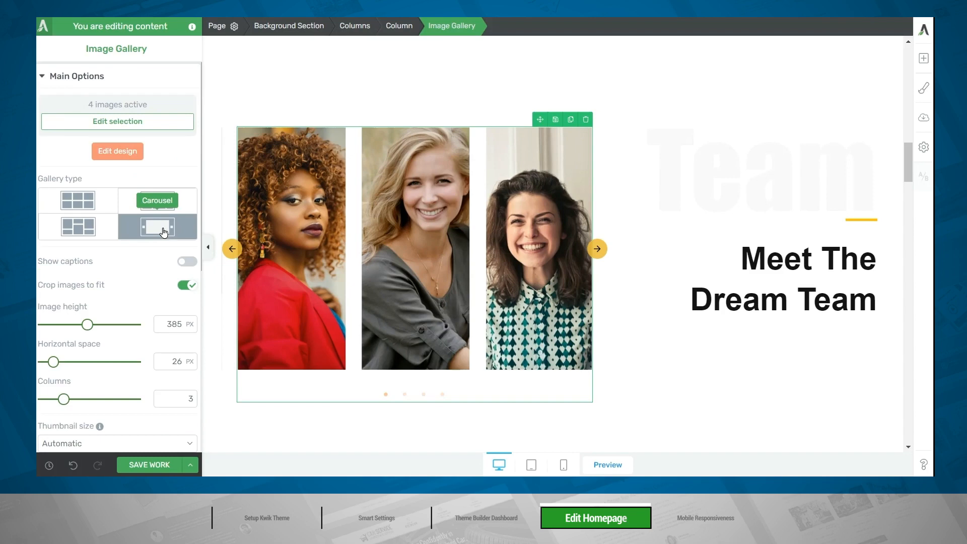
# Open the team gallery's design for editing and apply the Dark frame image style to its images.
pyautogui.click(118, 152)
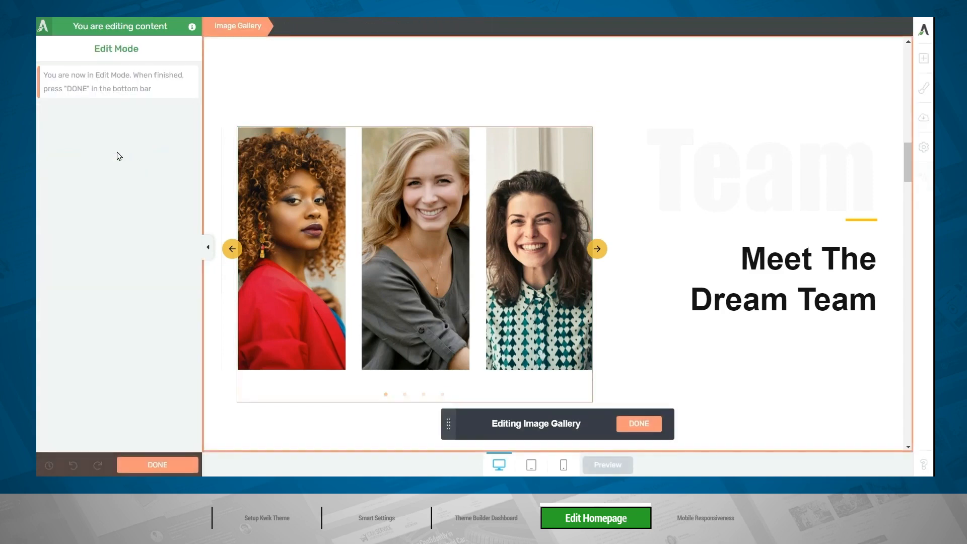
pyautogui.click(420, 286)
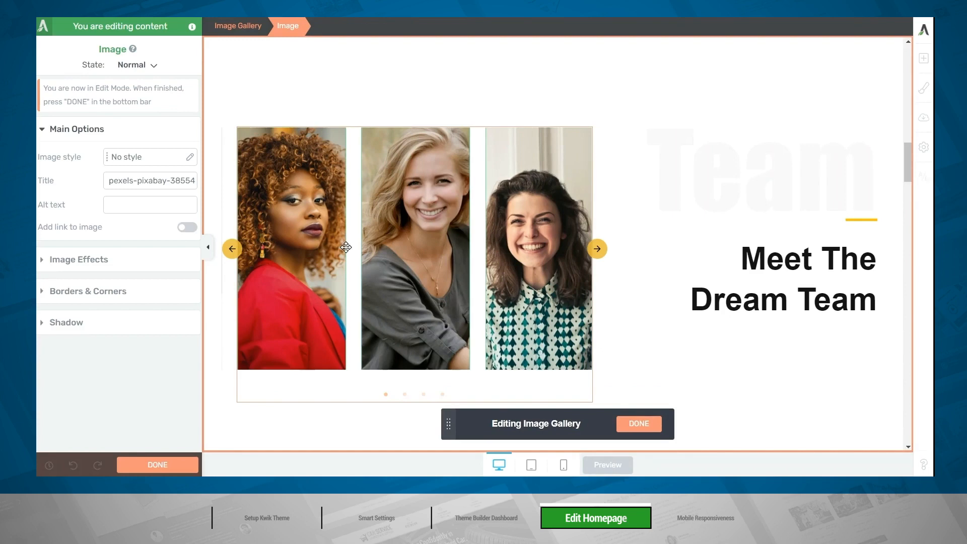
pyautogui.click(148, 161)
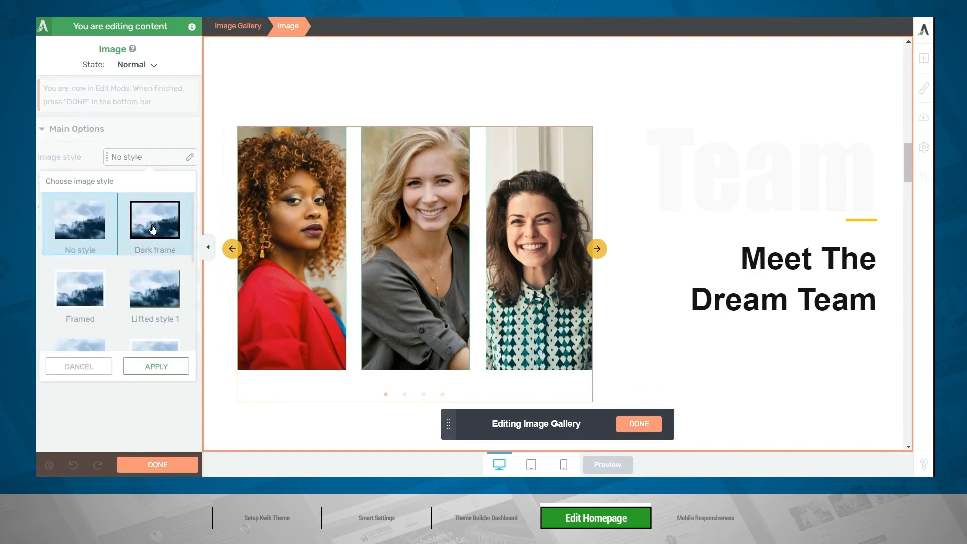
pyautogui.click(153, 229)
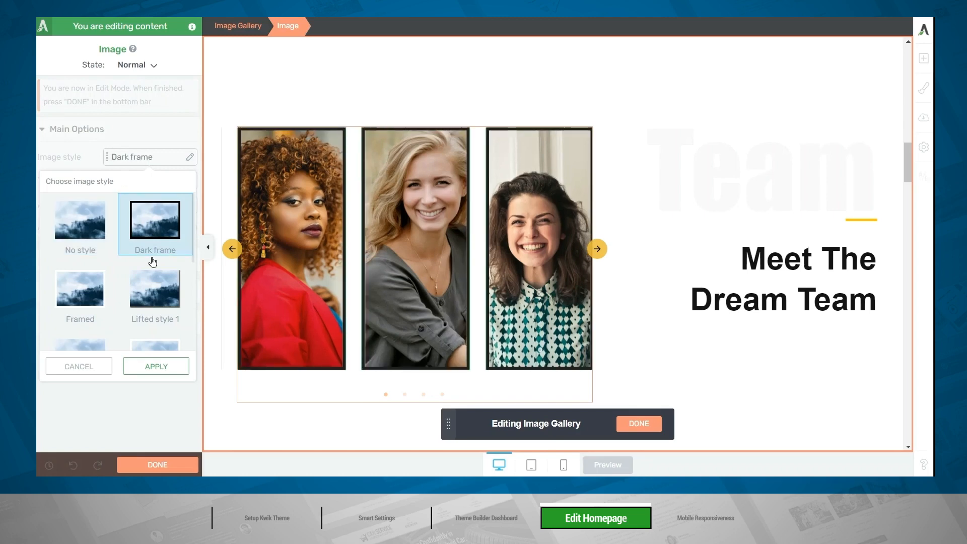
pyautogui.click(141, 367)
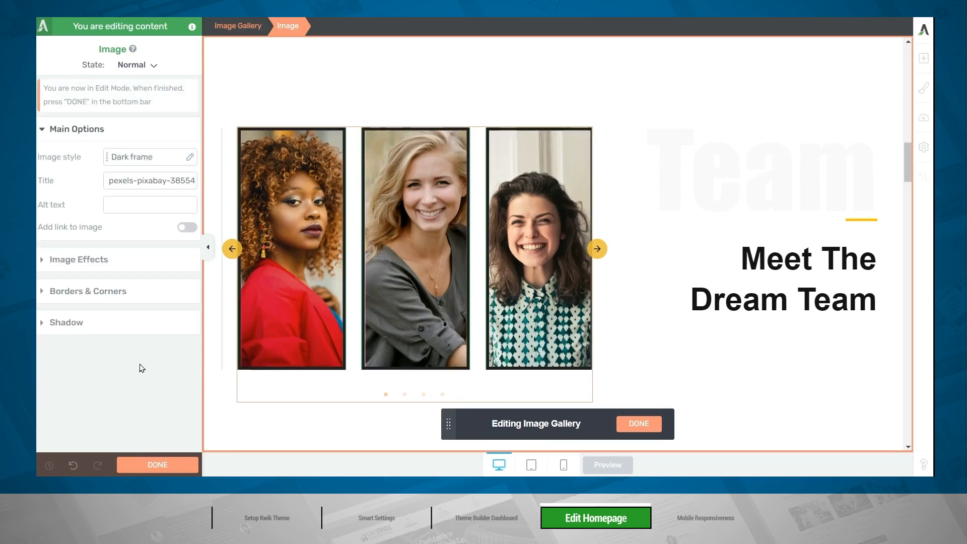
# Set the gallery images' Greyscale effect to 100% and finish the gallery design editing.
pyautogui.click(84, 260)
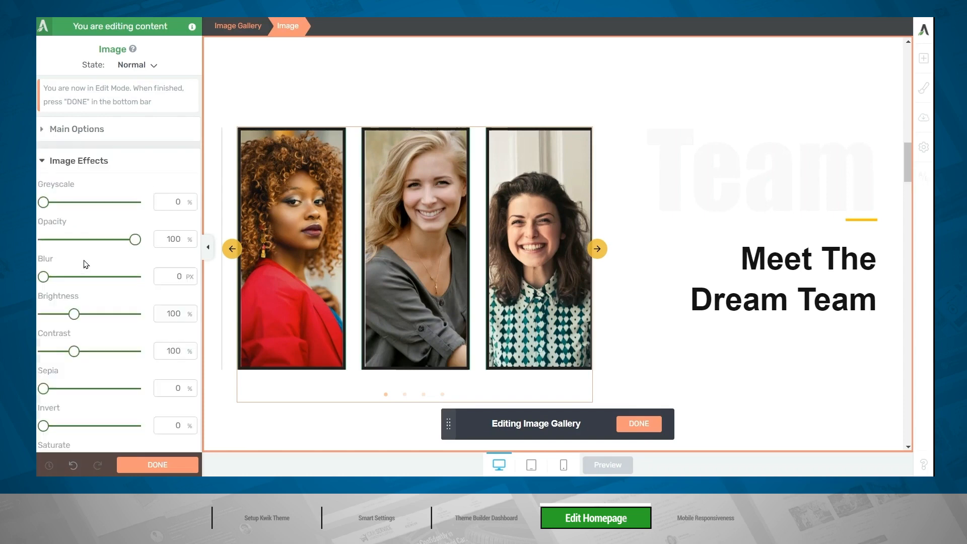
pyautogui.moveTo(43, 202); pyautogui.dragTo(137, 207)
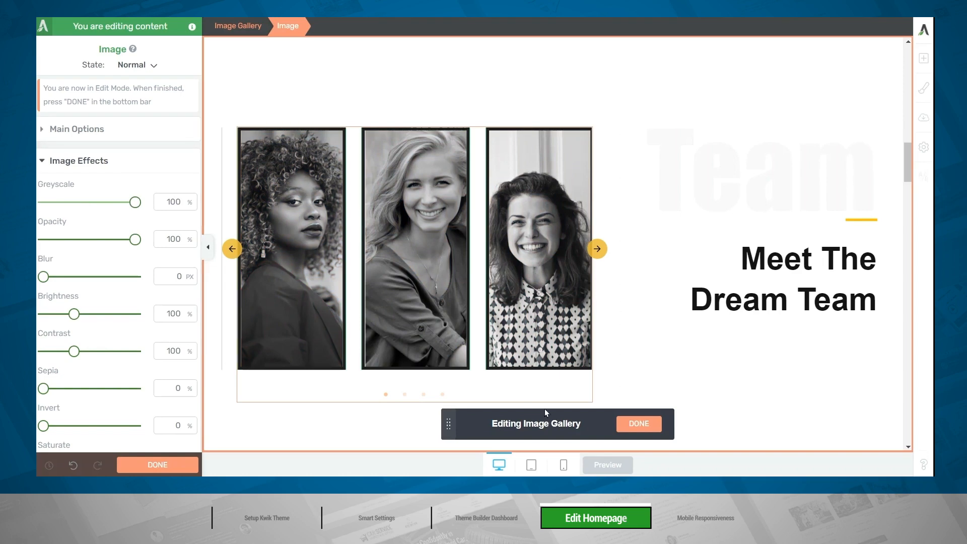
pyautogui.click(640, 424)
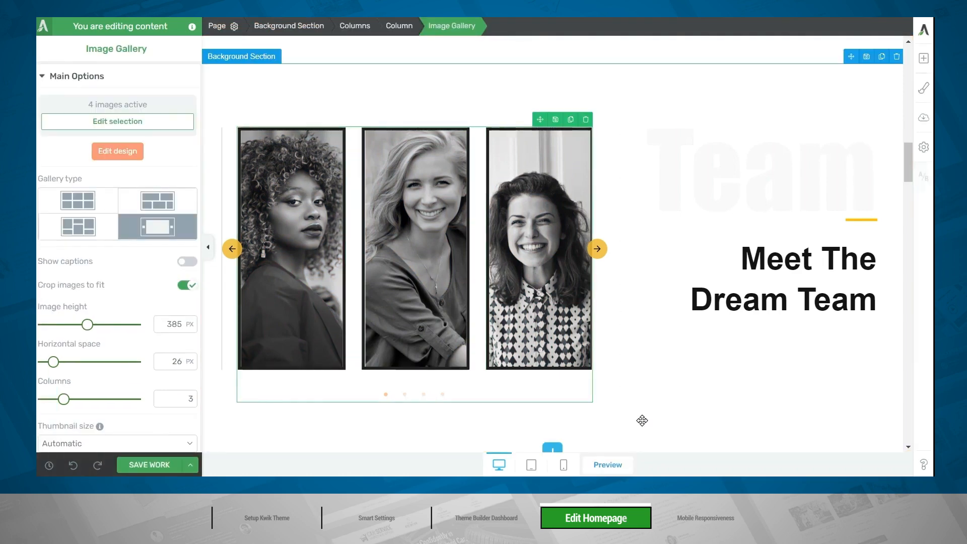
# Retitle the service section "What You'll Get When You Work With MixMarketingLab" with subtitle "We offer innovative, battle-tested techniques that are guaranteed to get you results!".
pyautogui.scroll(-8, 643, 421)
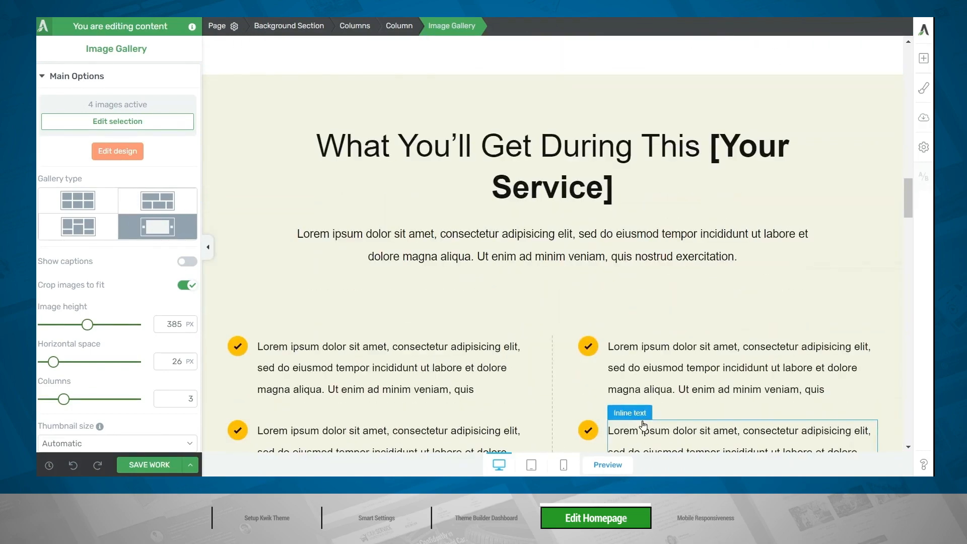
pyautogui.scroll(-2, 644, 426)
pyautogui.scroll(2, 642, 425)
pyautogui.click(622, 196)
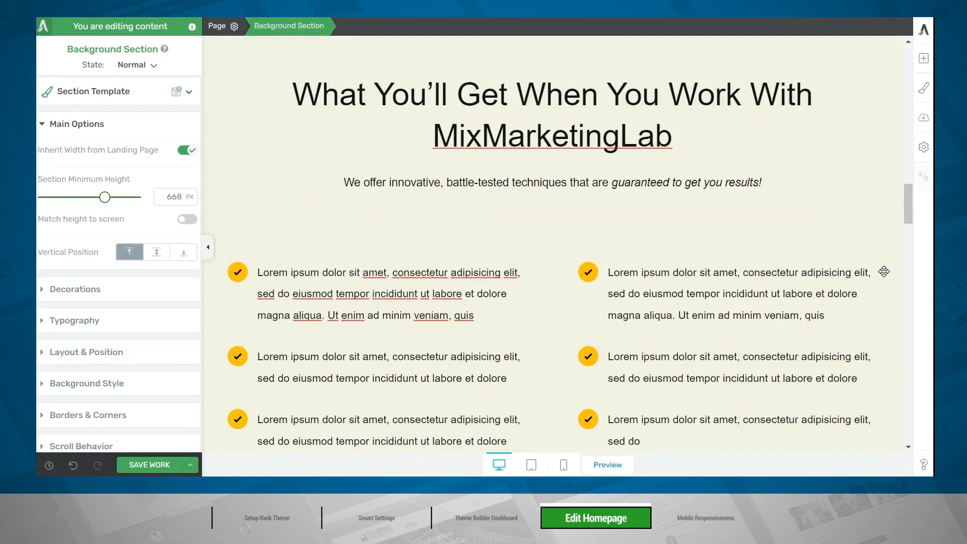
# Replace the styled lists' grouped check icons with the keyboard_arrow_right-duotone icon, found by searching "arrow".
pyautogui.scroll(-3, 885, 271)
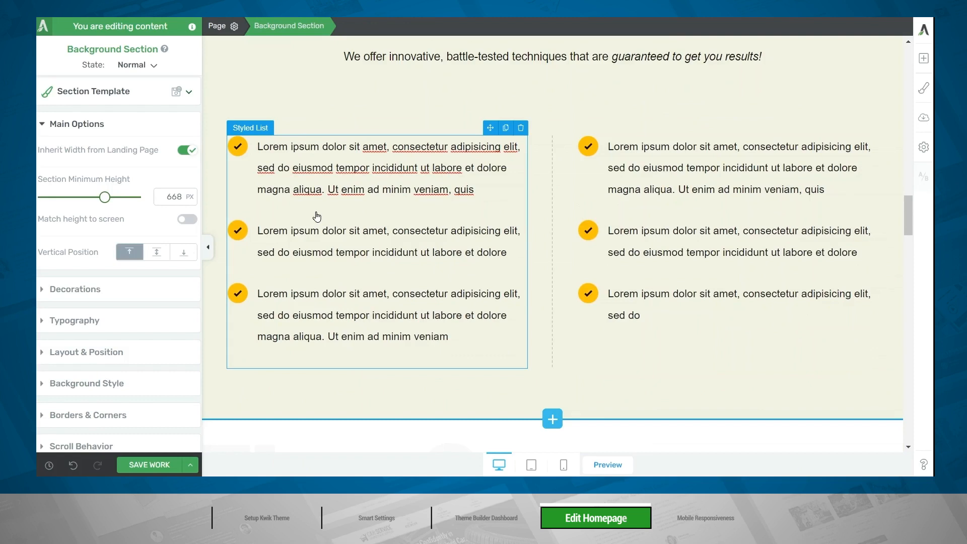
pyautogui.click(238, 151)
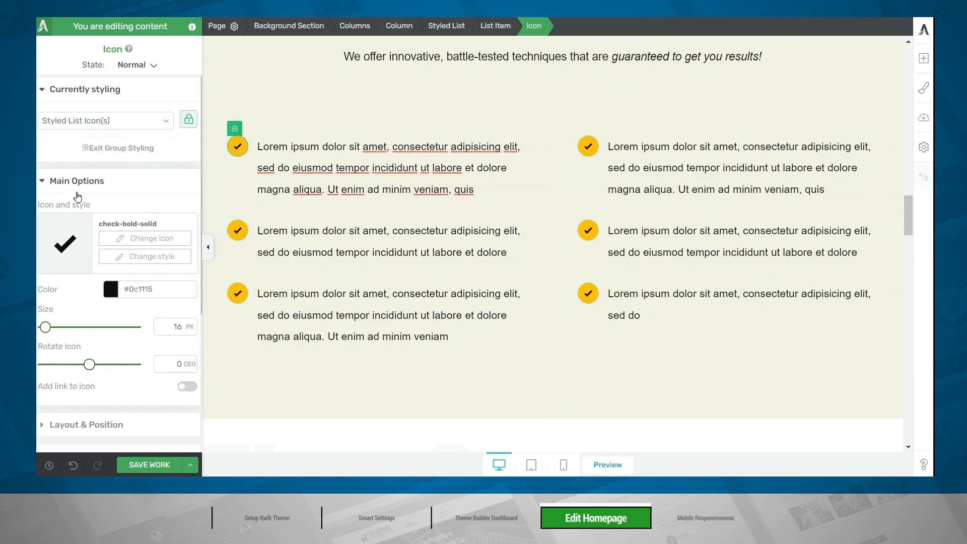
pyautogui.click(127, 239)
pyautogui.write('arrow')
pyautogui.click(661, 353)
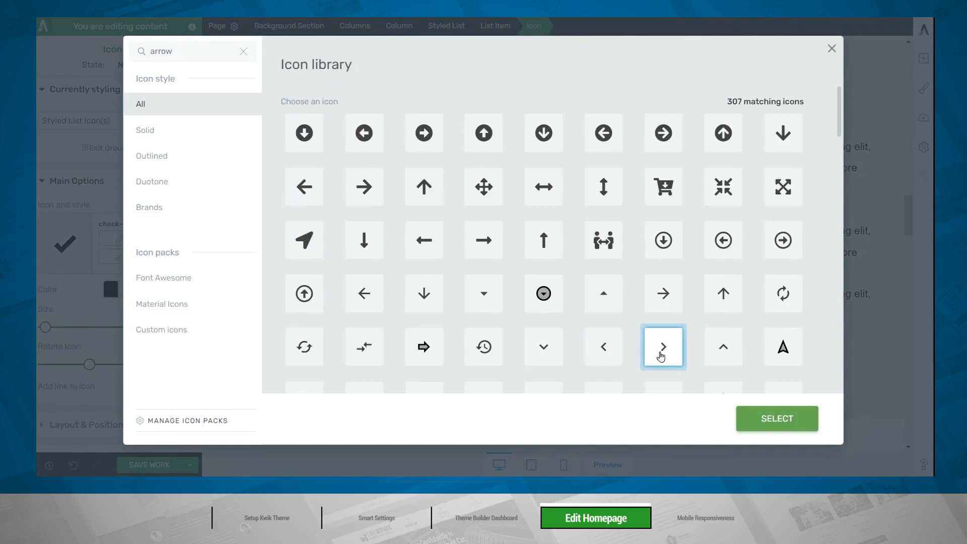
pyautogui.click(754, 412)
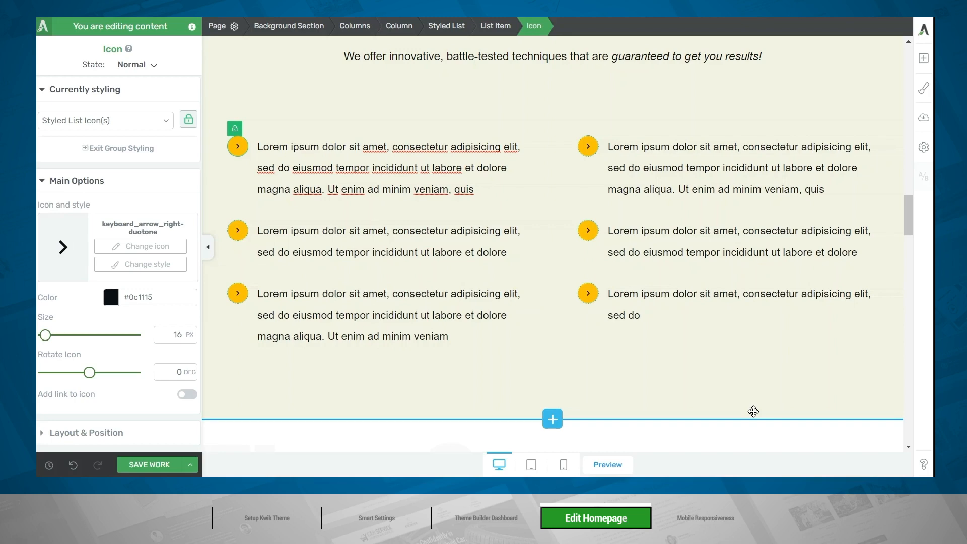
# Unlock the second list's last icon from group styling and change it to the star-solid icon, found by searching "star".
pyautogui.click(590, 299)
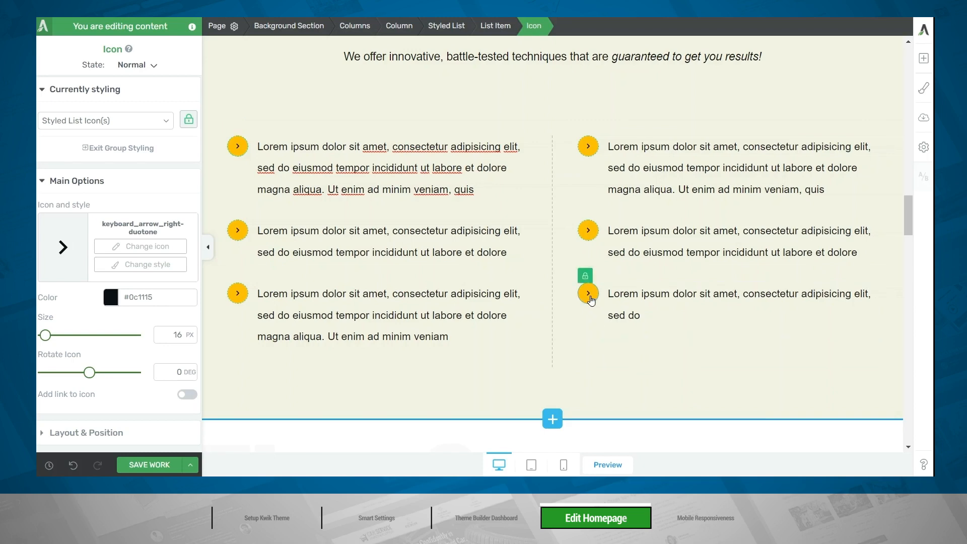
pyautogui.click(586, 279)
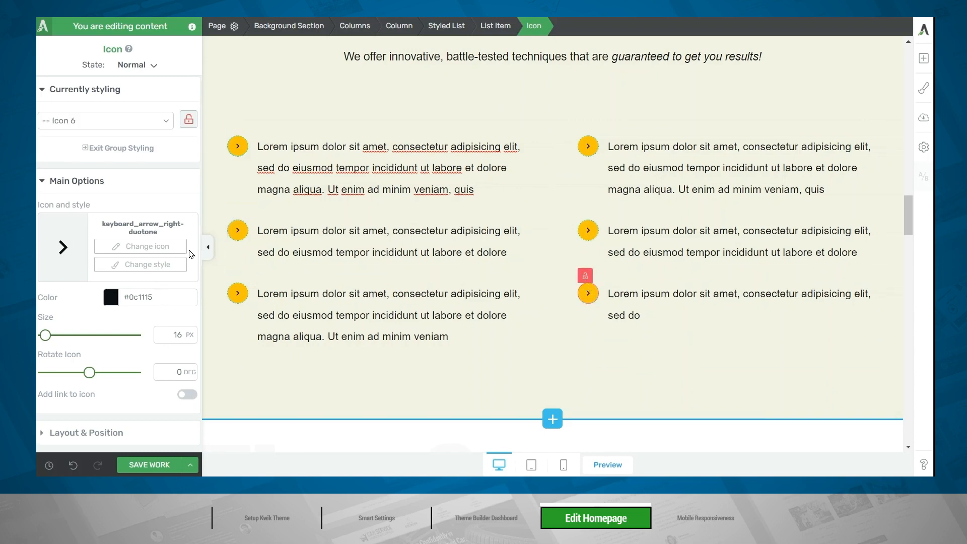
pyautogui.click(144, 247)
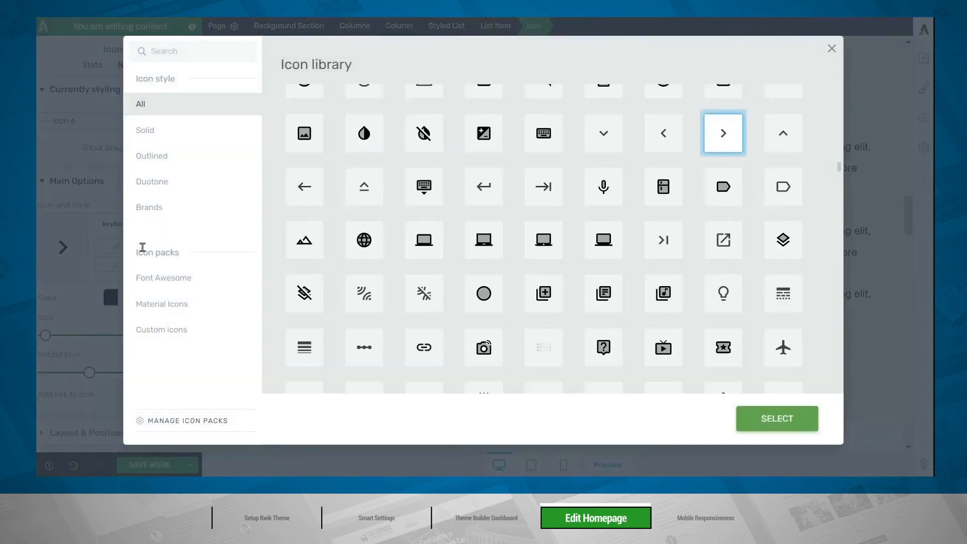
pyautogui.click(142, 51)
pyautogui.write('star')
pyautogui.click(443, 136)
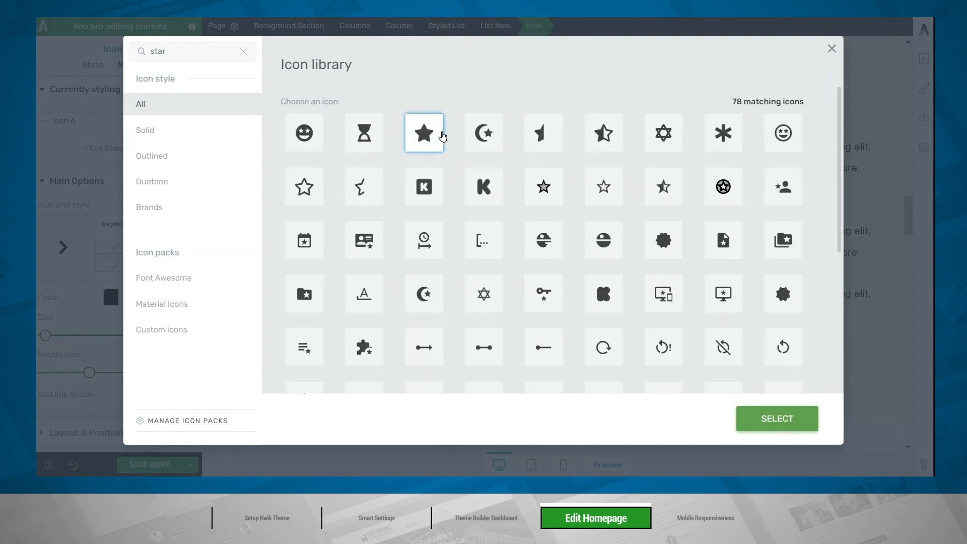
pyautogui.click(780, 419)
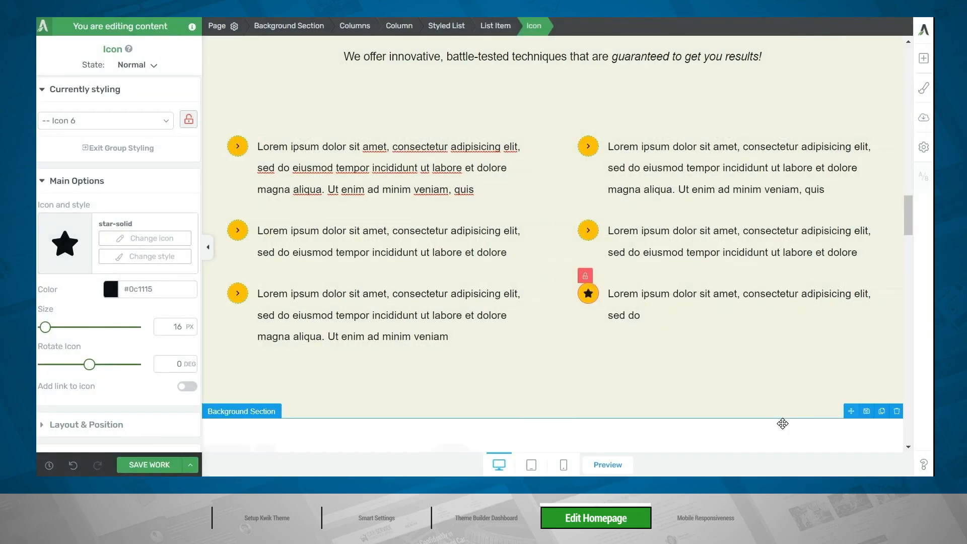
# Add a new item to the second styled list, remove it again, and delete the star item as well.
pyautogui.click(457, 26)
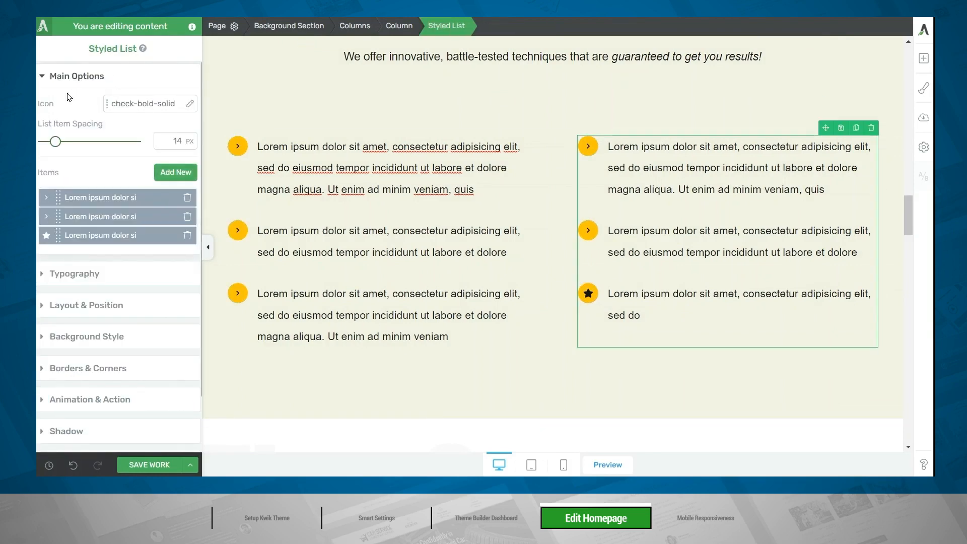
pyautogui.click(171, 173)
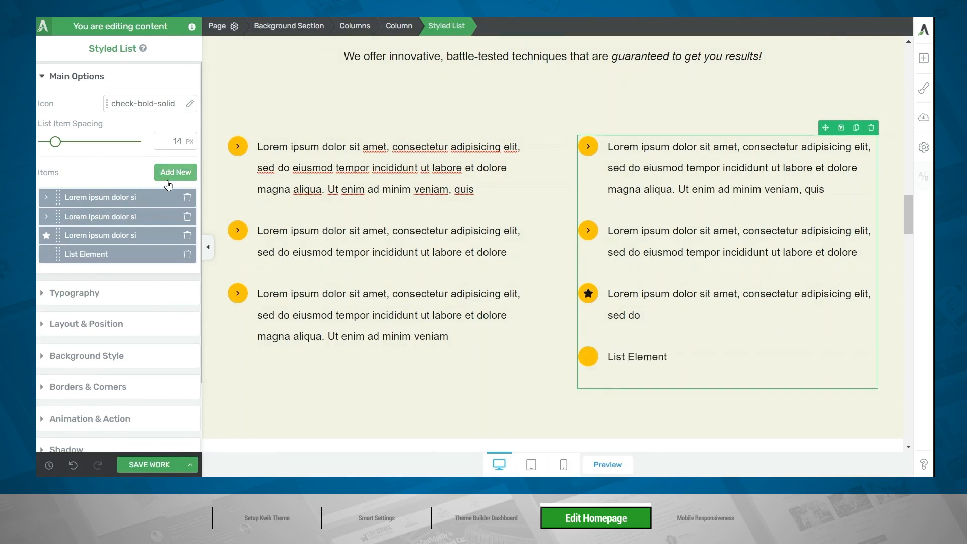
pyautogui.click(171, 173)
pyautogui.click(188, 254)
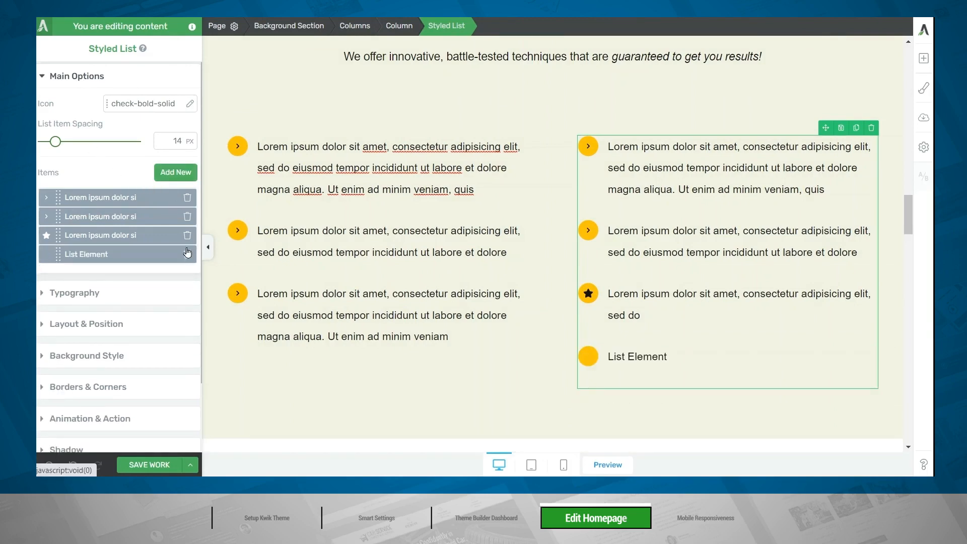
pyautogui.click(187, 237)
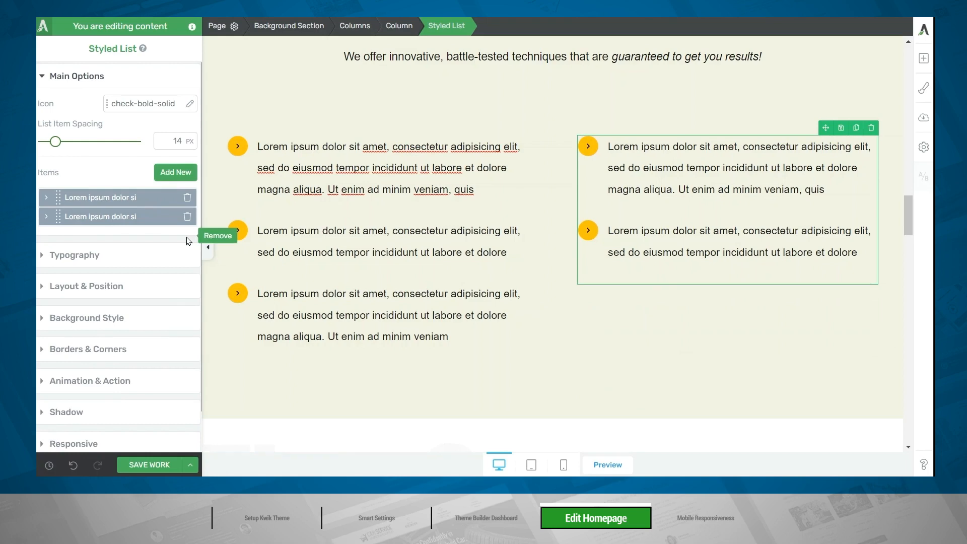
# Rewrite the list items to cover technical SEO audits, on- and off-page SEO, content writing, SuperStar Vault access and a dedicated SEO Specialist, bolding key phrases.
pyautogui.click(436, 188)
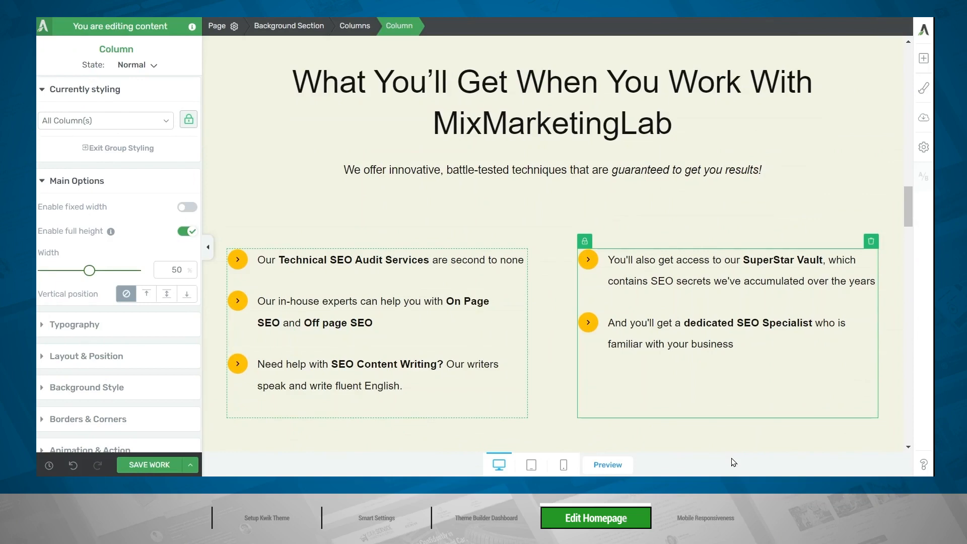
pyautogui.scroll(-7, 745, 403)
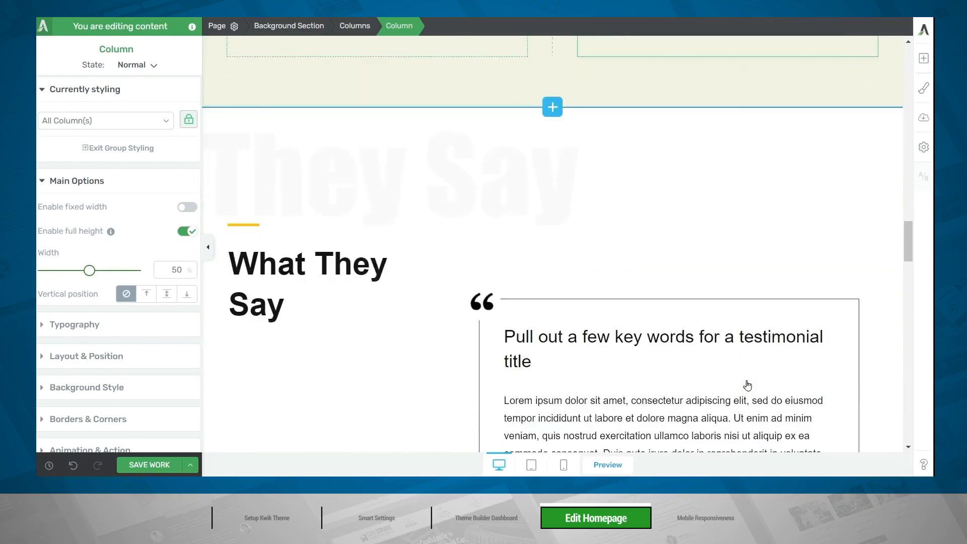
pyautogui.scroll(-2, 748, 386)
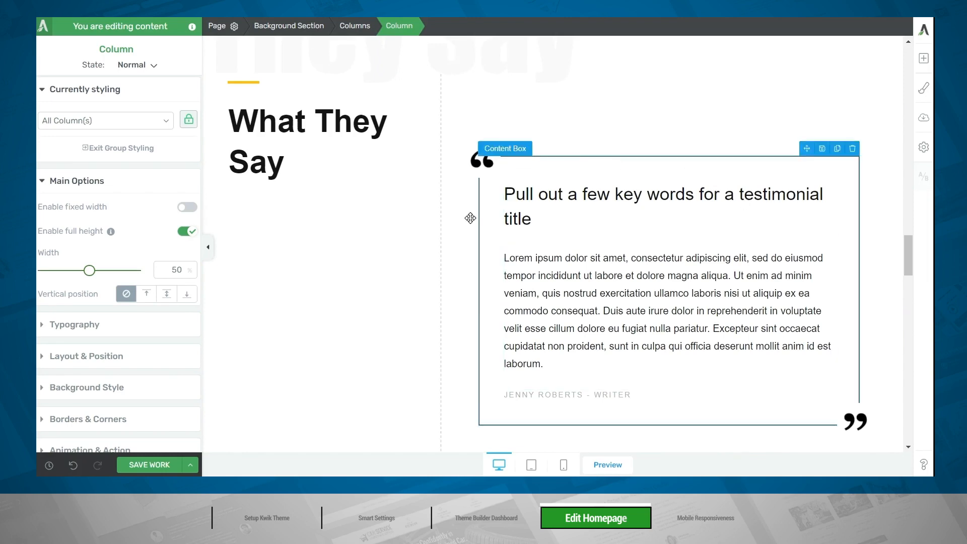
pyautogui.scroll(-7, 637, 142)
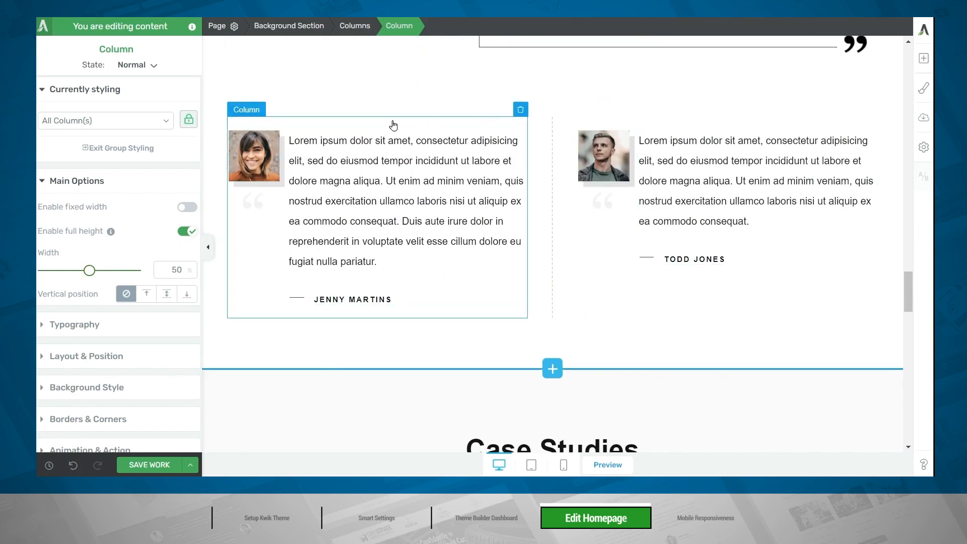
# Replace the large testimonial's template beside the What They Say heading with Thrive Comment.
pyautogui.scroll(5, 393, 125)
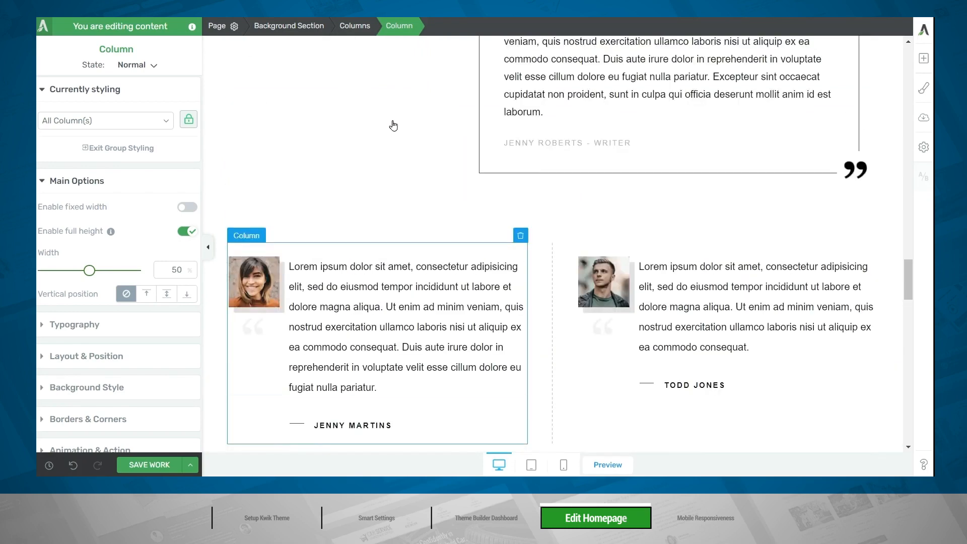
pyautogui.click(691, 150)
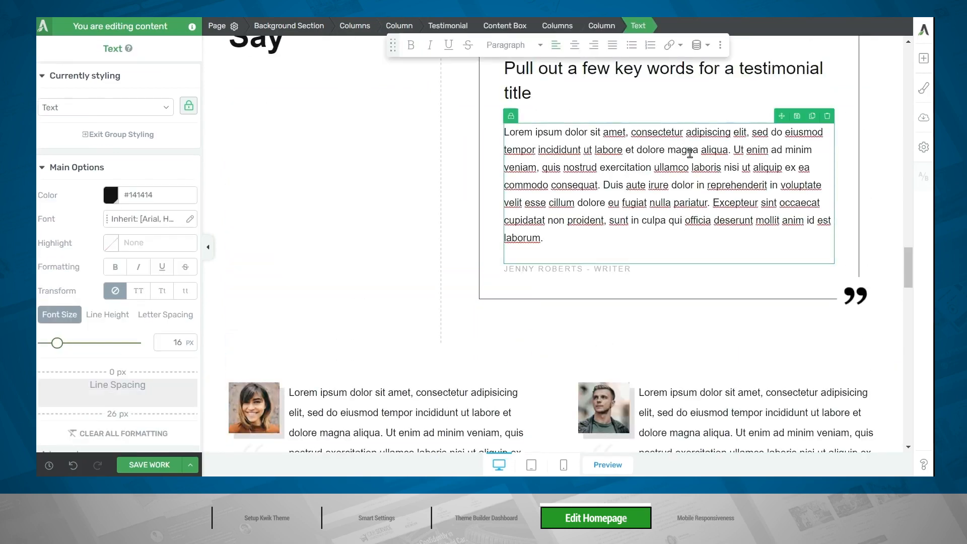
pyautogui.click(451, 29)
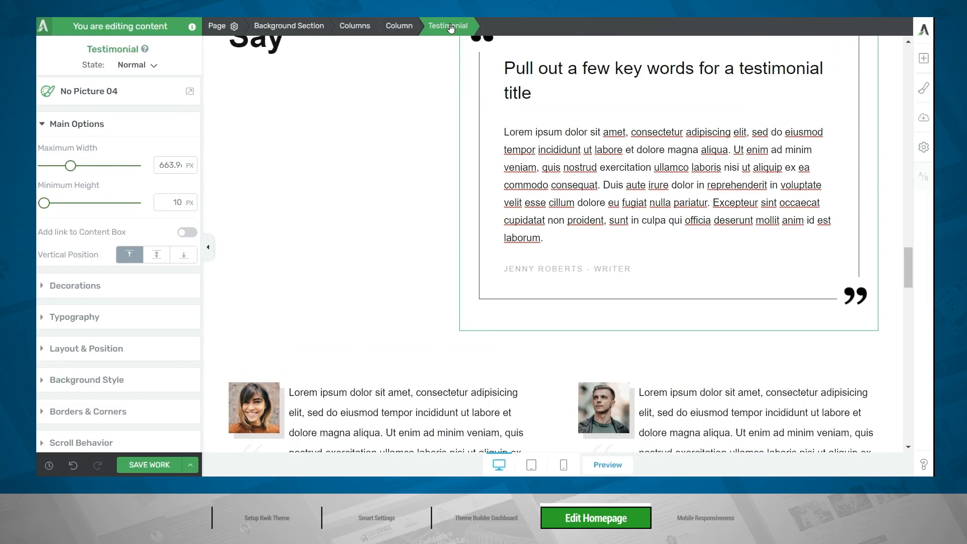
pyautogui.click(99, 98)
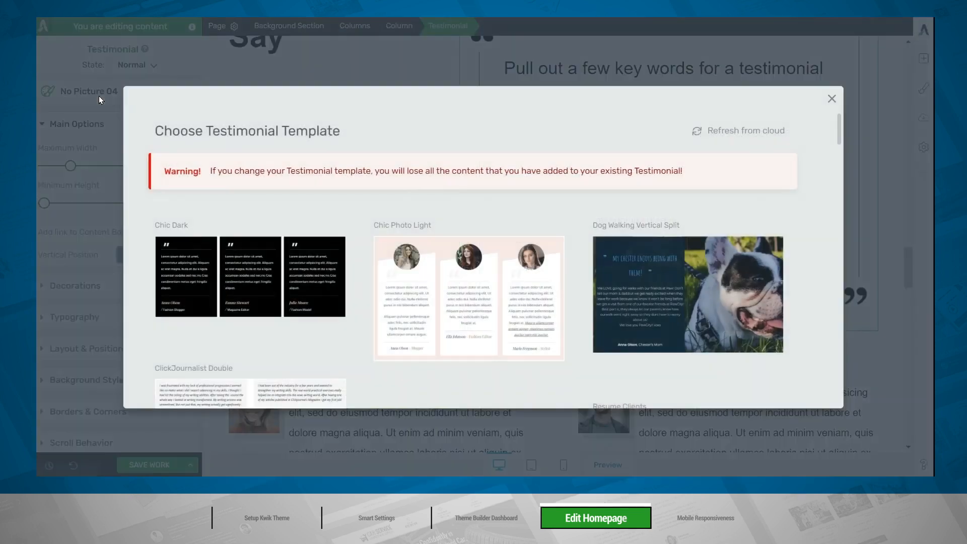
pyautogui.scroll(-15, 247, 149)
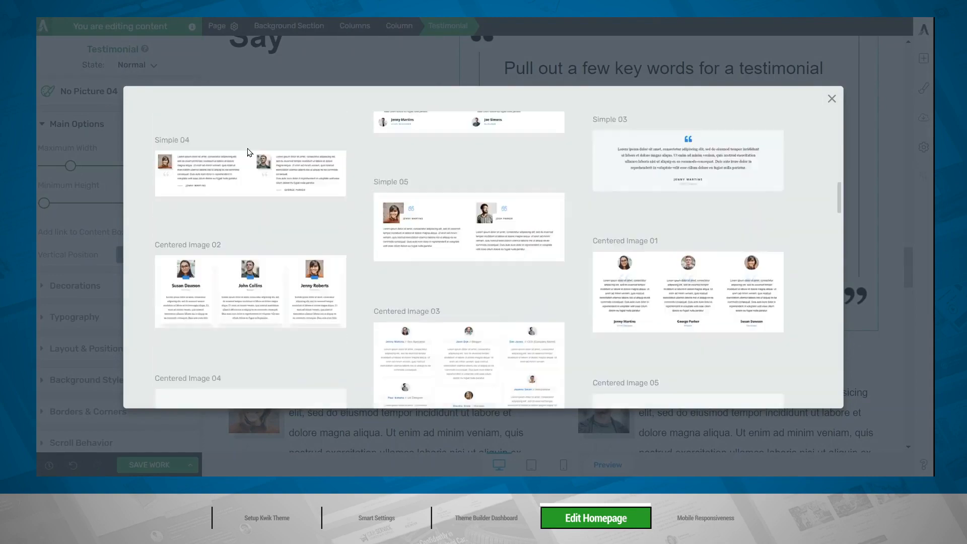
pyautogui.scroll(-15, 248, 152)
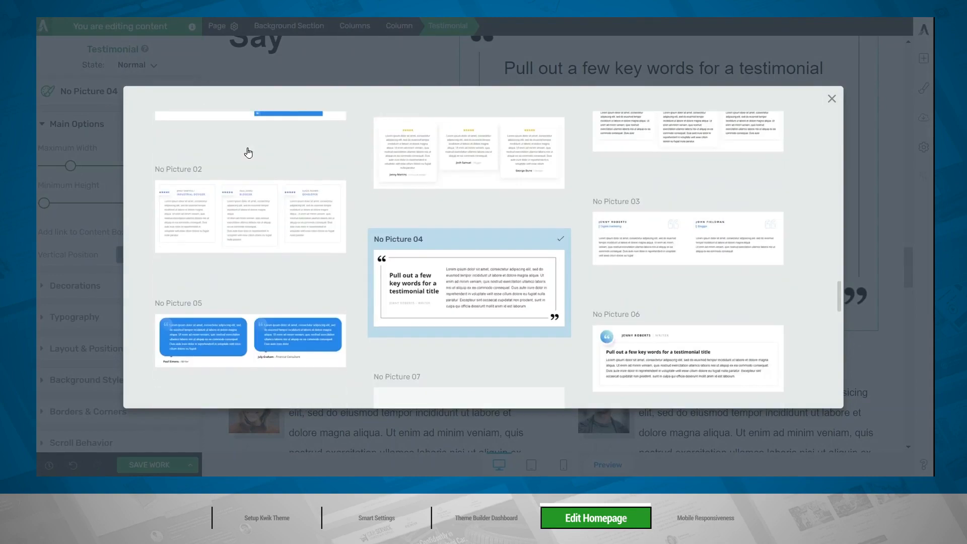
pyautogui.scroll(-3, 248, 153)
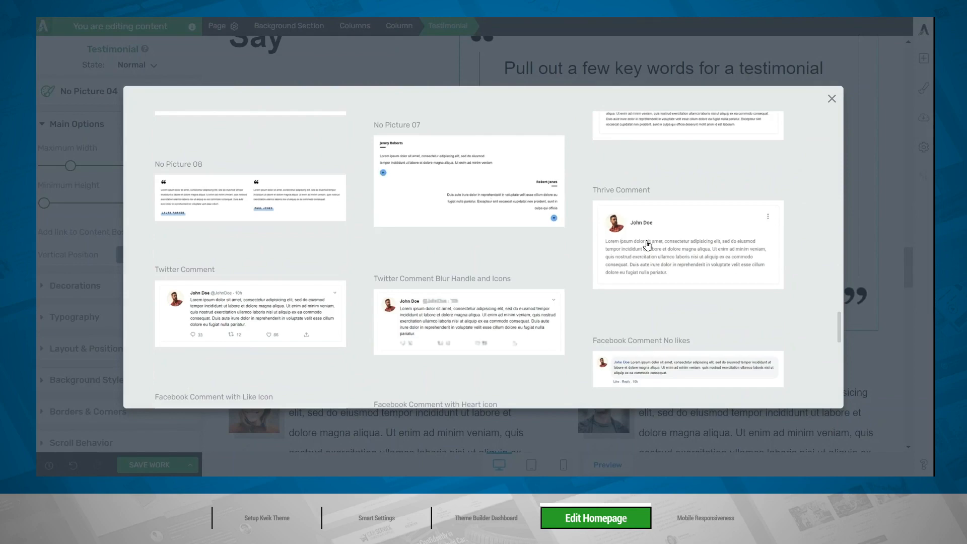
pyautogui.click(668, 246)
pyautogui.click(720, 384)
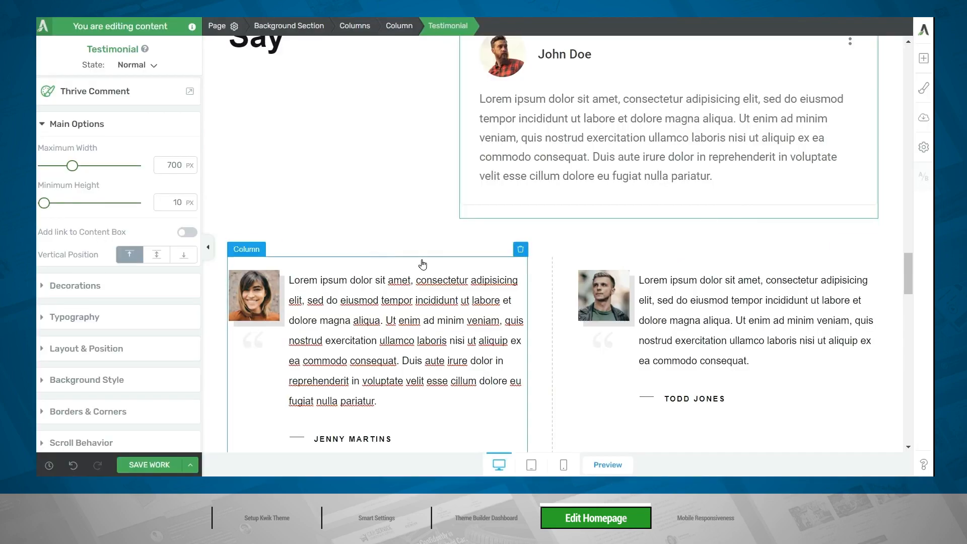
# Replace the two-column testimonial's template below it with ClickJournalist Double.
pyautogui.click(417, 308)
pyautogui.click(358, 24)
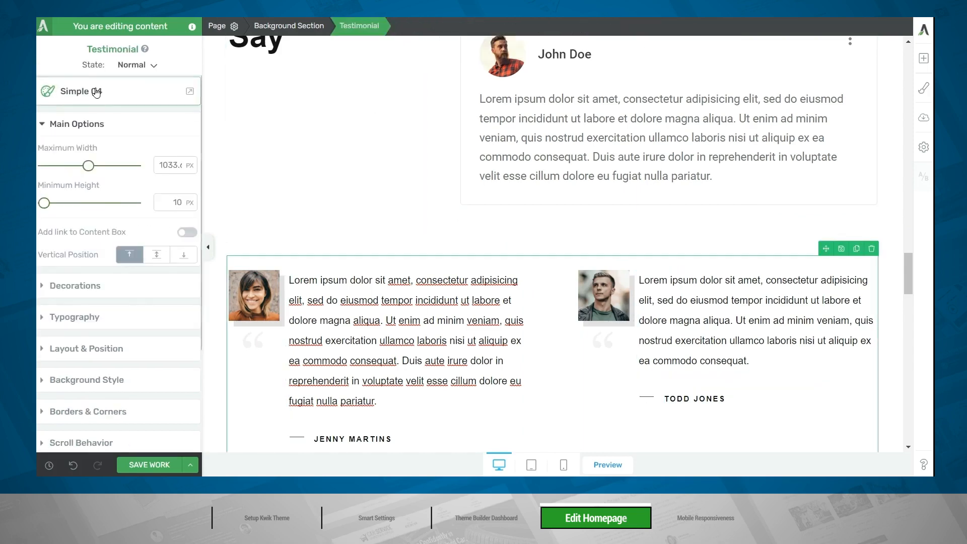
pyautogui.click(95, 90)
pyautogui.scroll(-3, 367, 212)
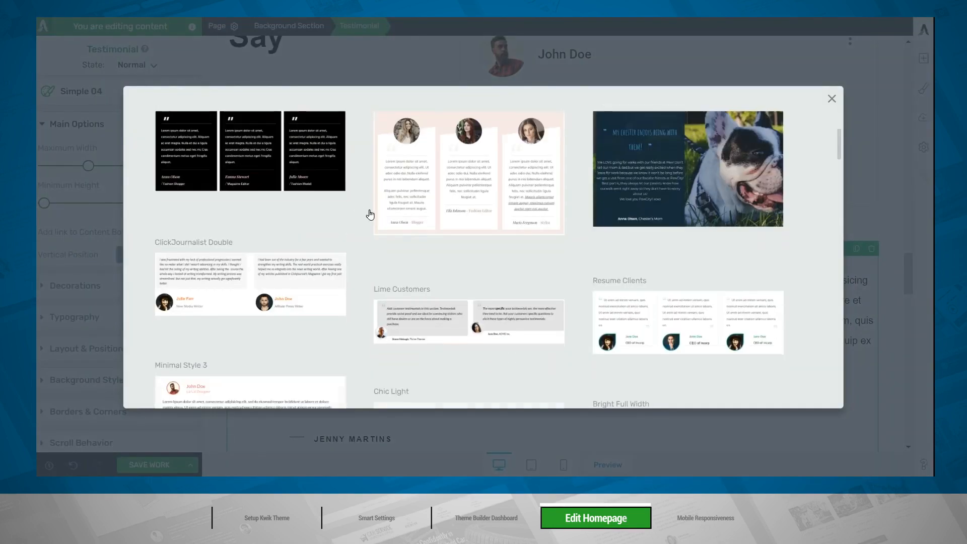
pyautogui.click(301, 276)
pyautogui.click(721, 383)
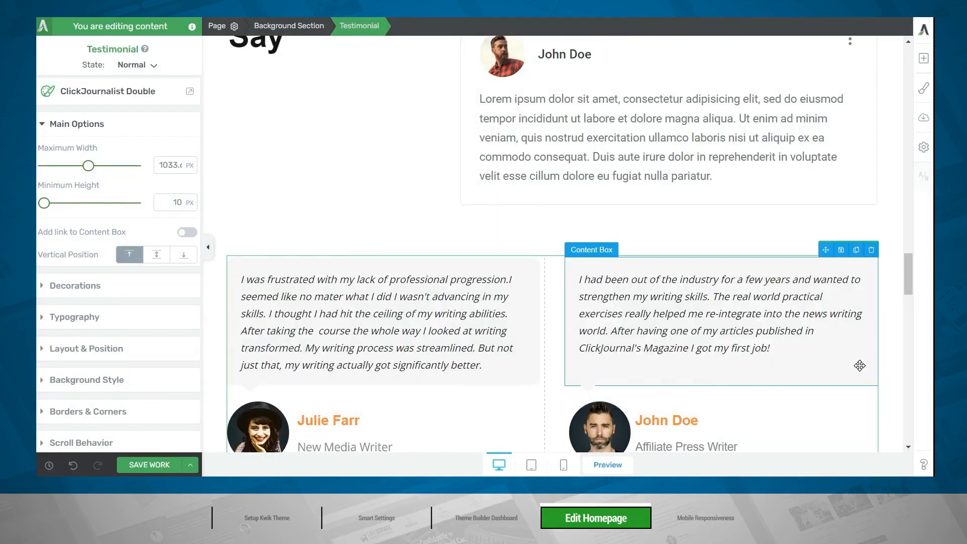
# Replace the portrait in the Thrive Comment testimonial with the media library image pexels-caio-3042160-1-scaled.jpg.
pyautogui.scroll(3, 860, 366)
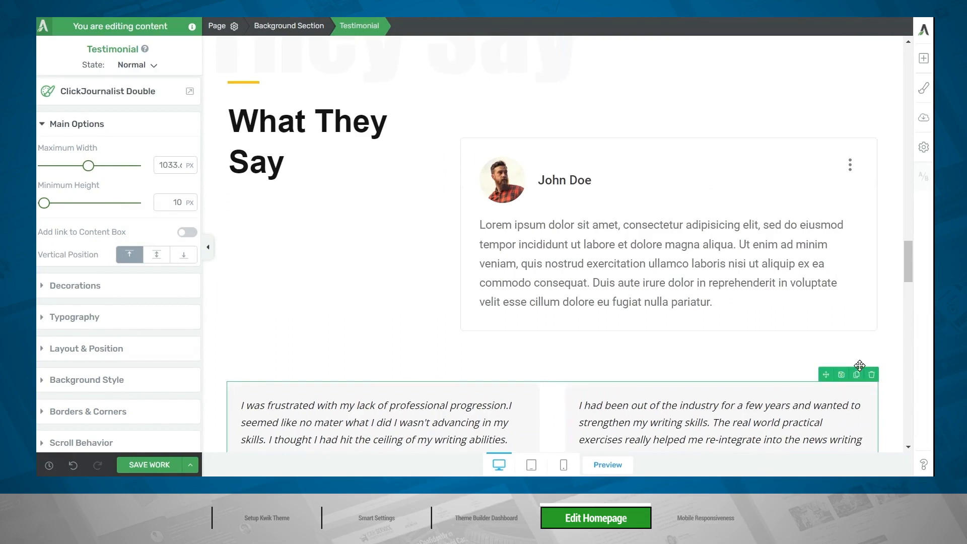
pyautogui.click(512, 193)
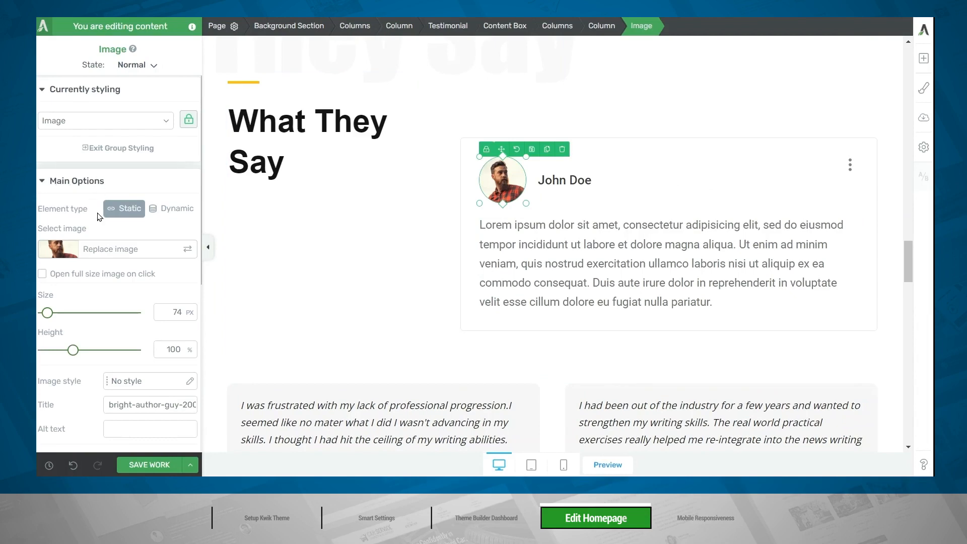
pyautogui.click(91, 257)
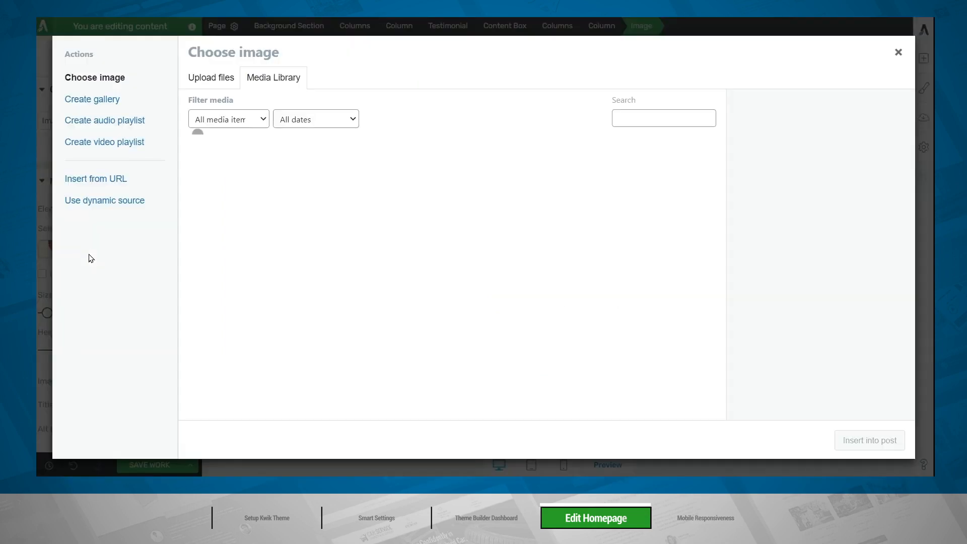
pyautogui.click(243, 189)
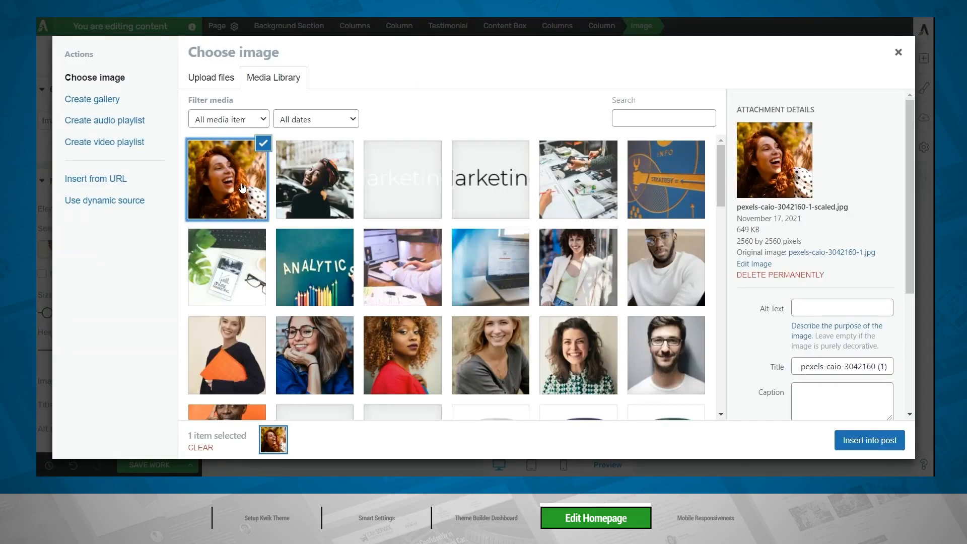
pyautogui.click(869, 442)
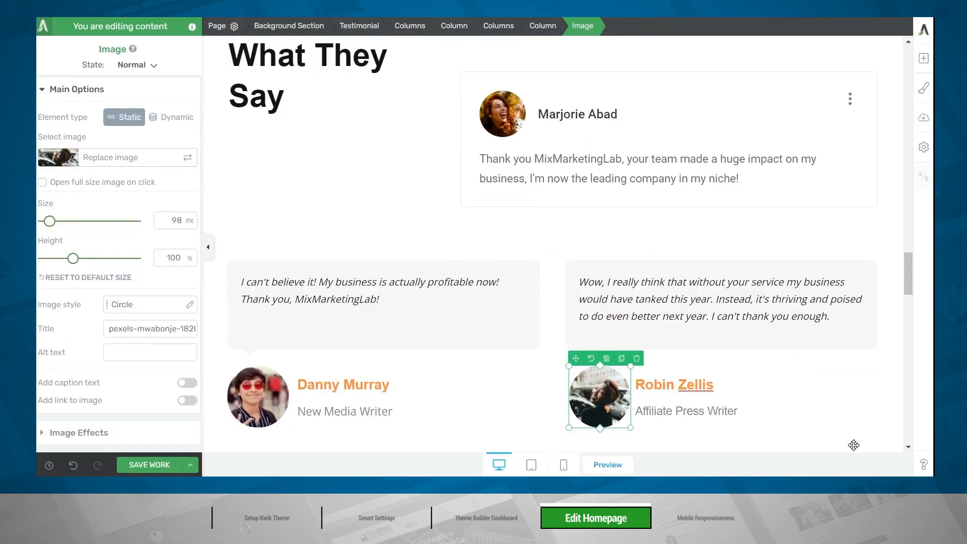
# Replace the Case Studies post list's template with Image & Text 02.
pyautogui.scroll(-10, 854, 445)
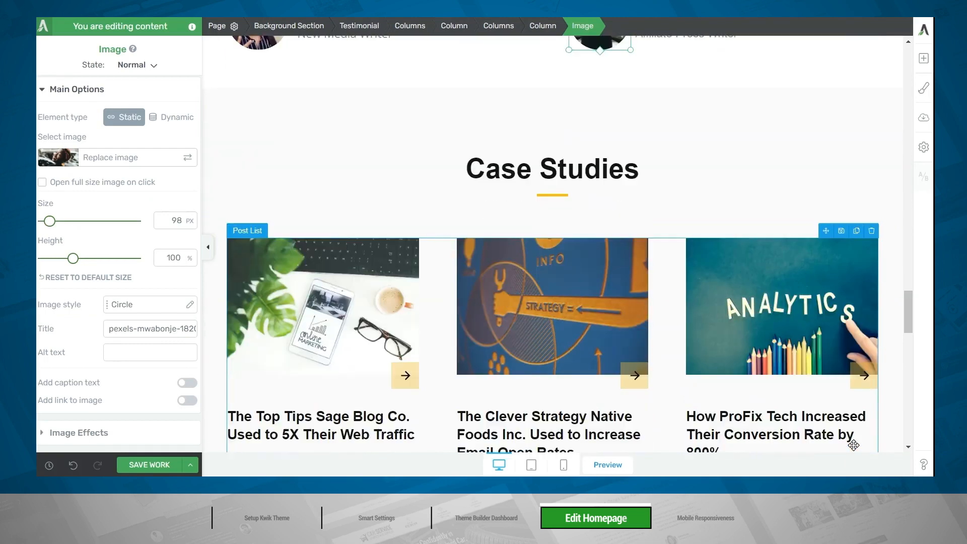
pyautogui.scroll(3, 855, 445)
pyautogui.click(661, 303)
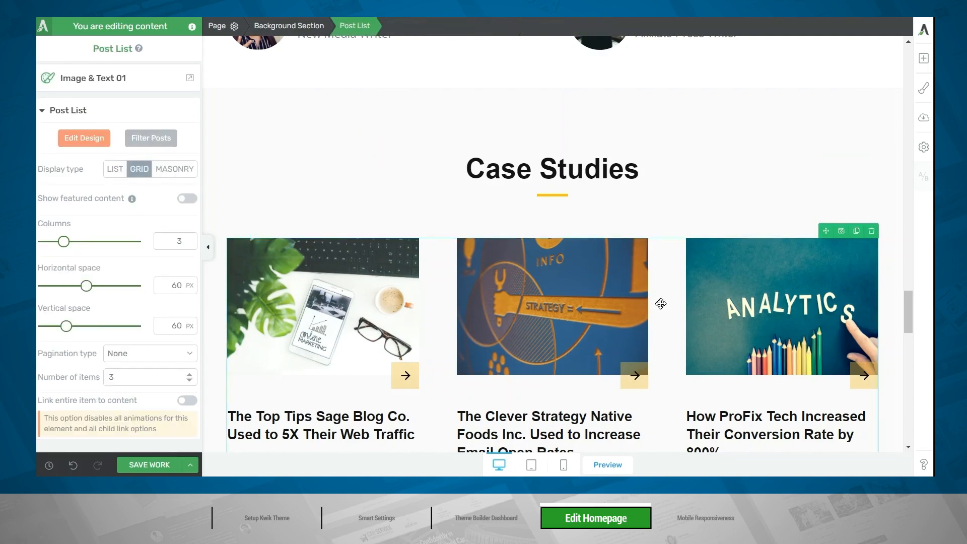
pyautogui.scroll(-3, 661, 304)
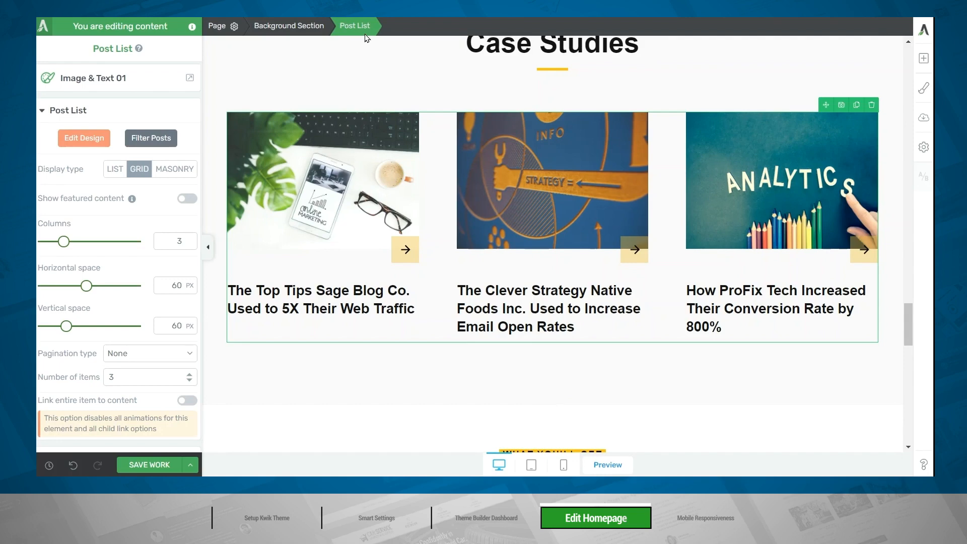
pyautogui.click(90, 80)
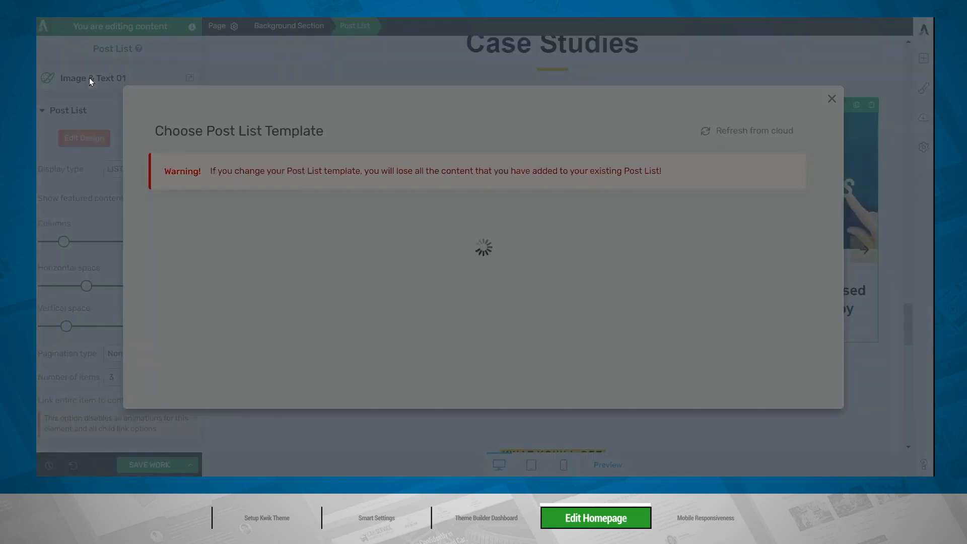
pyautogui.scroll(-10, 149, 130)
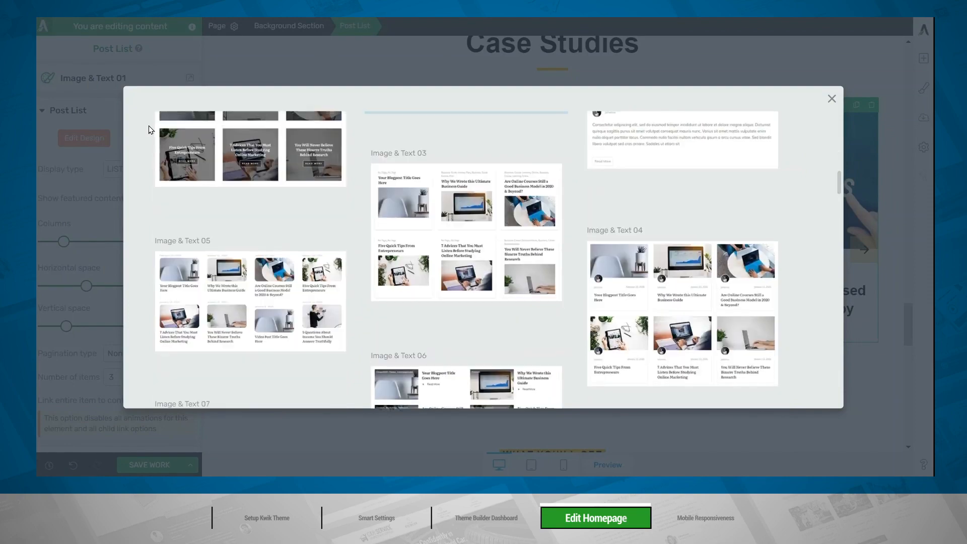
pyautogui.scroll(8, 149, 127)
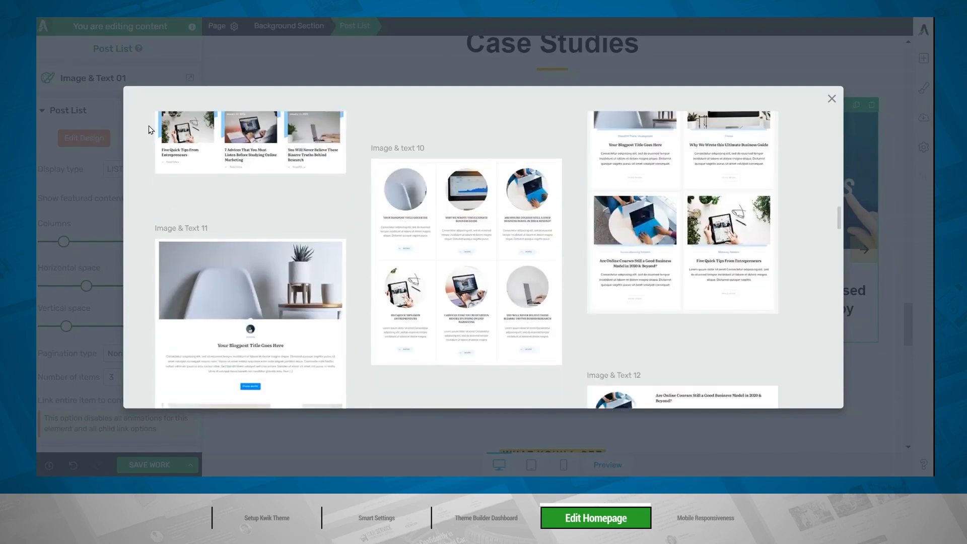
pyautogui.click(167, 149)
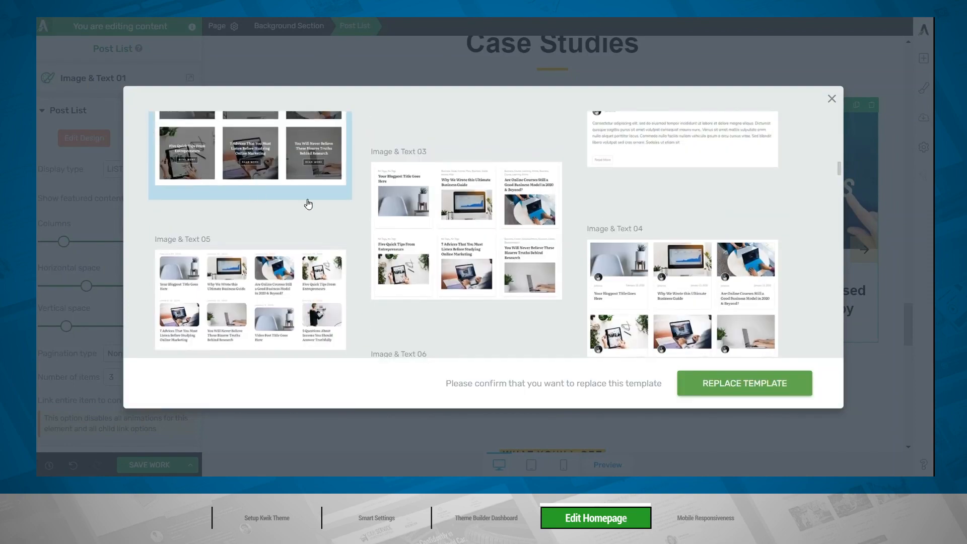
pyautogui.scroll(3, 352, 227)
pyautogui.click(721, 381)
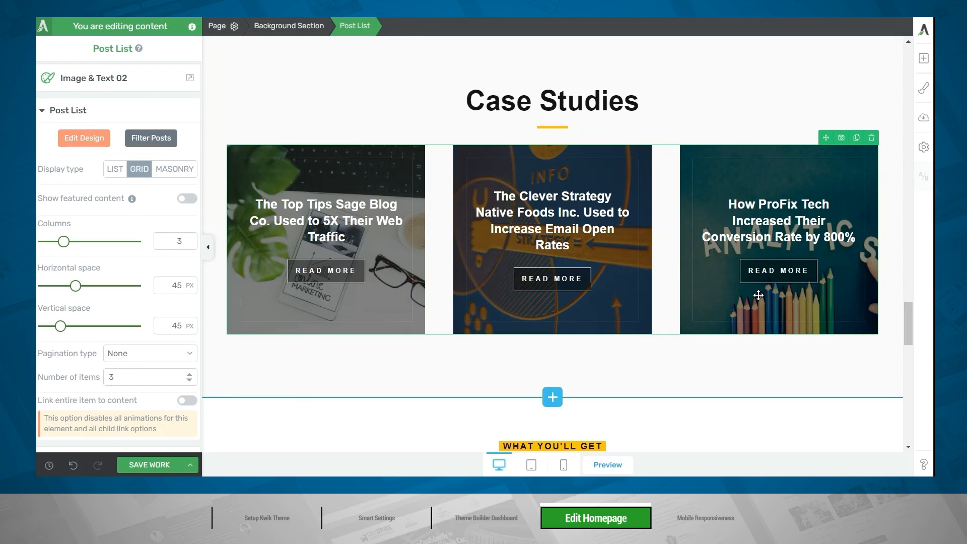
# Edit the Case Studies post list design, rounding the Read More buttons' corners to a 43 px radius, and finish editing.
pyautogui.click(84, 138)
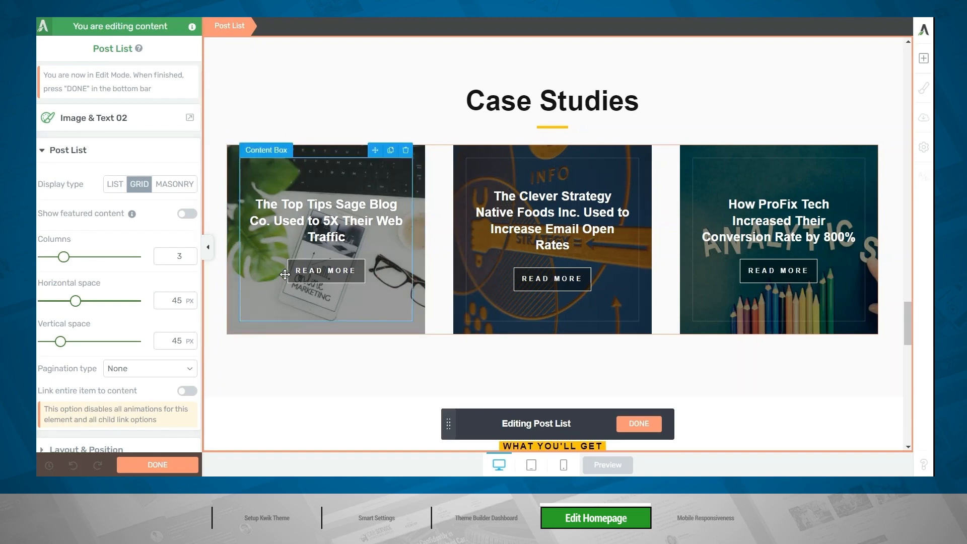
pyautogui.click(296, 281)
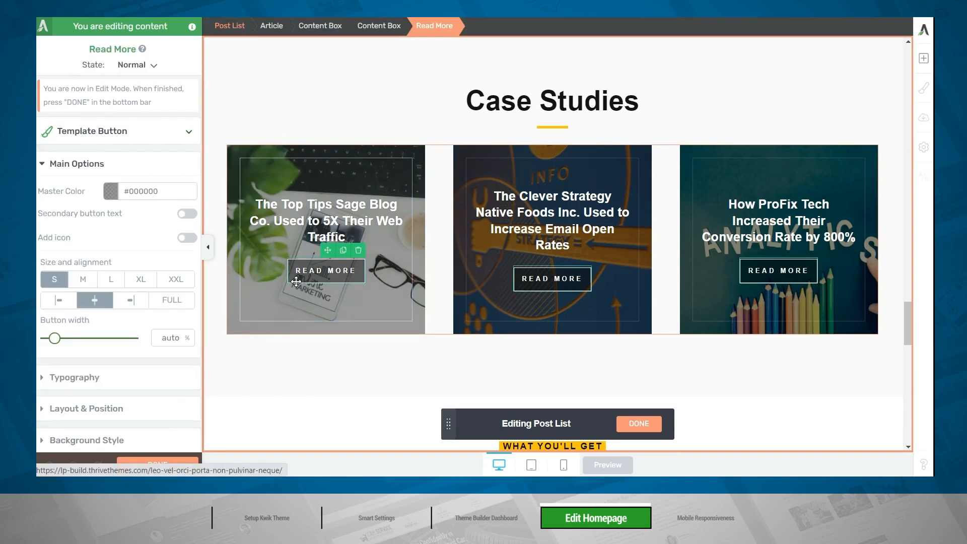
pyautogui.scroll(-3, 114, 331)
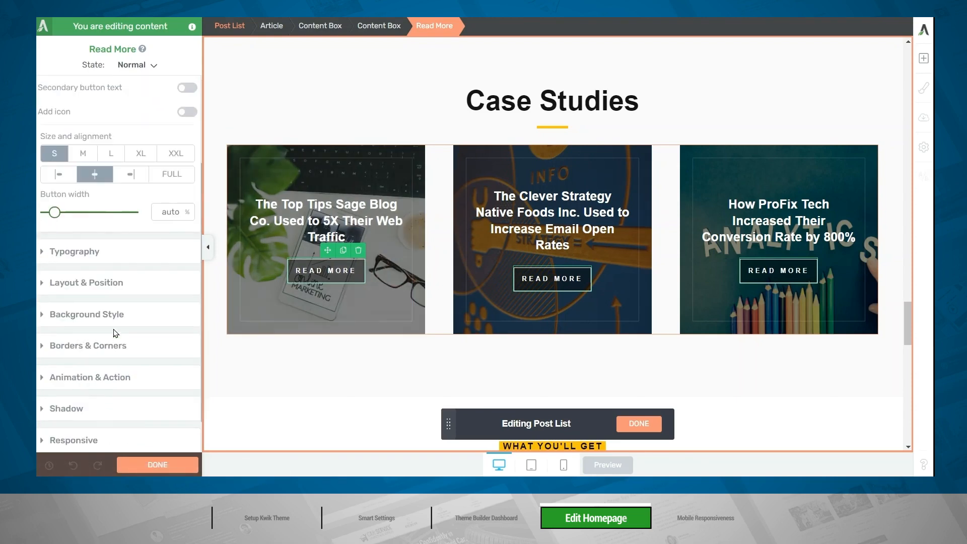
pyautogui.click(91, 351)
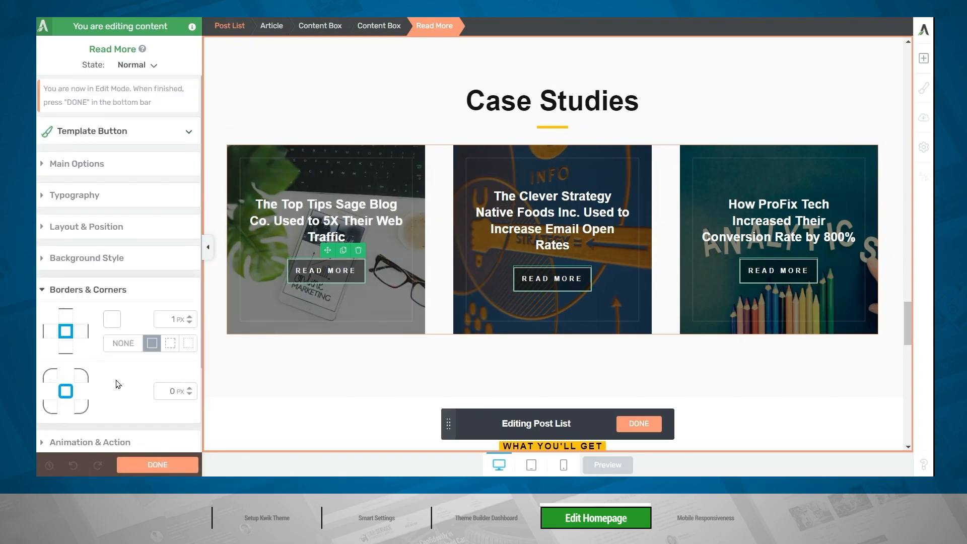
pyautogui.click(173, 392)
pyautogui.write('16')
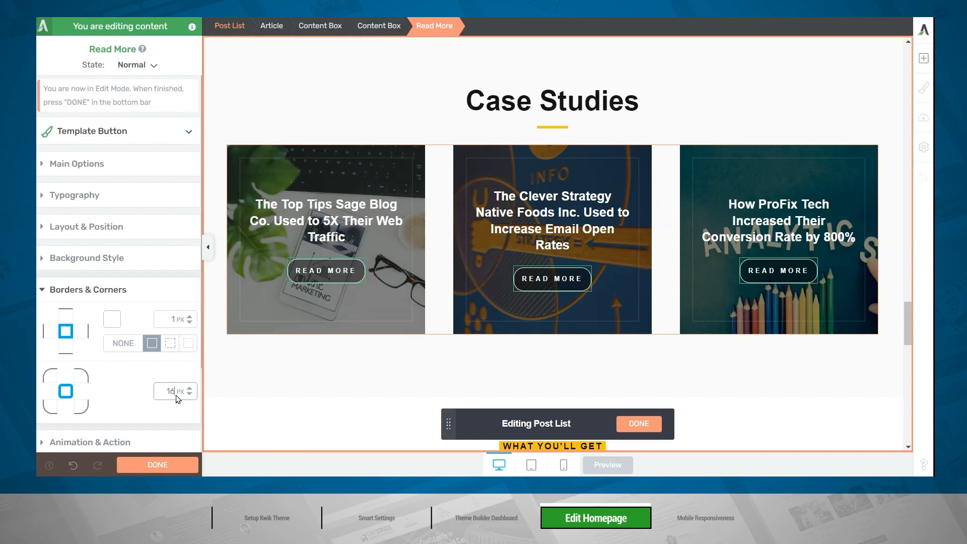
pyautogui.moveTo(188, 391); pyautogui.dragTo(187, 377)
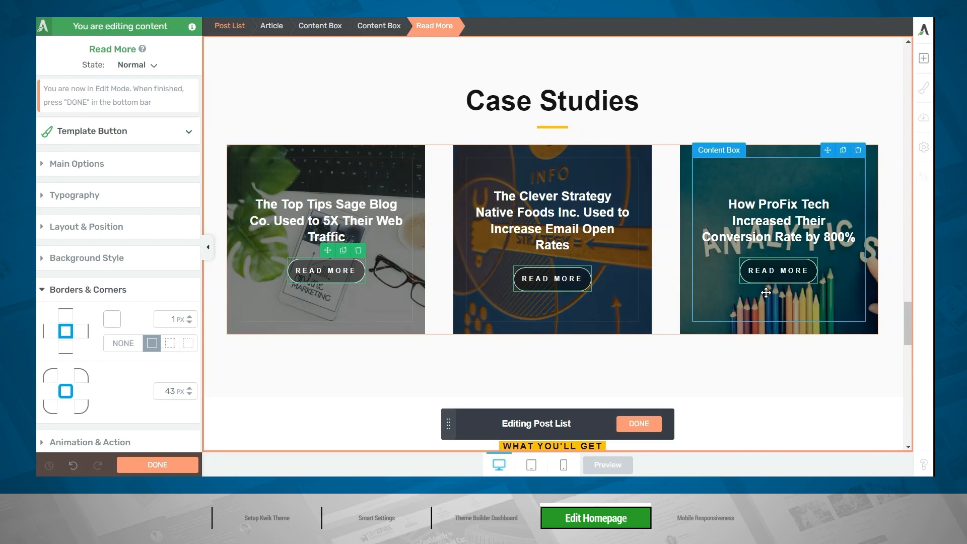
pyautogui.click(631, 422)
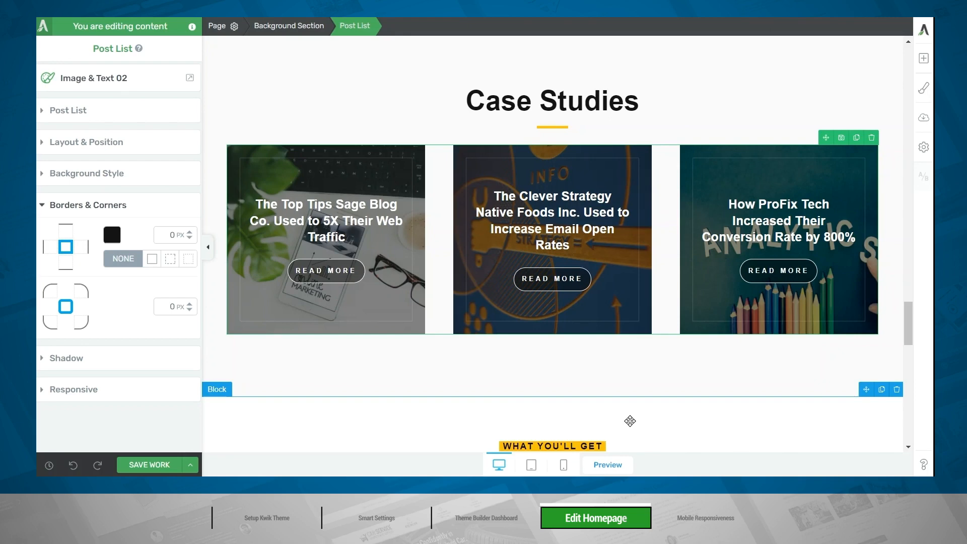
# Add a filtering rule to the Case Studies post list's custom query that displays posts belonging to at least one category, MA-Case Studies.
pyautogui.click(99, 115)
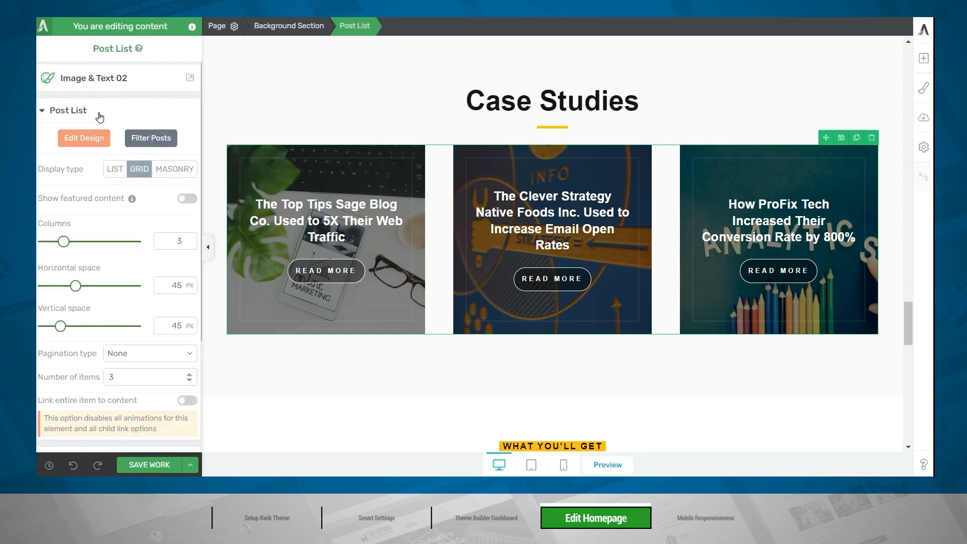
pyautogui.click(148, 146)
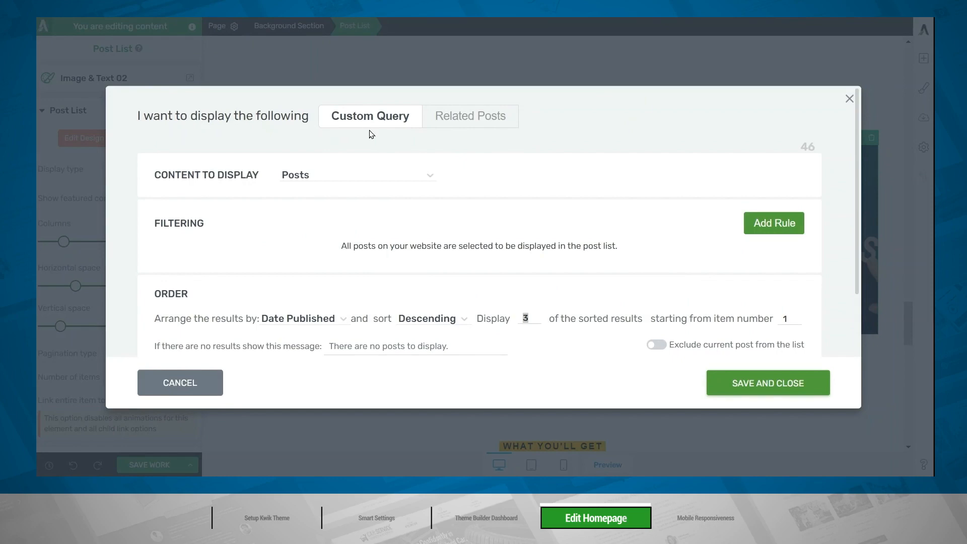
pyautogui.click(404, 177)
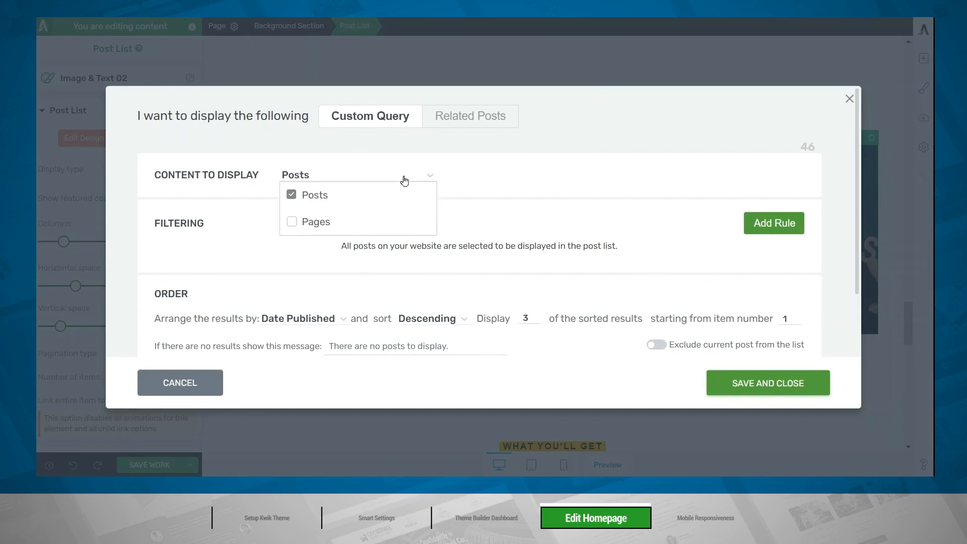
pyautogui.click(500, 178)
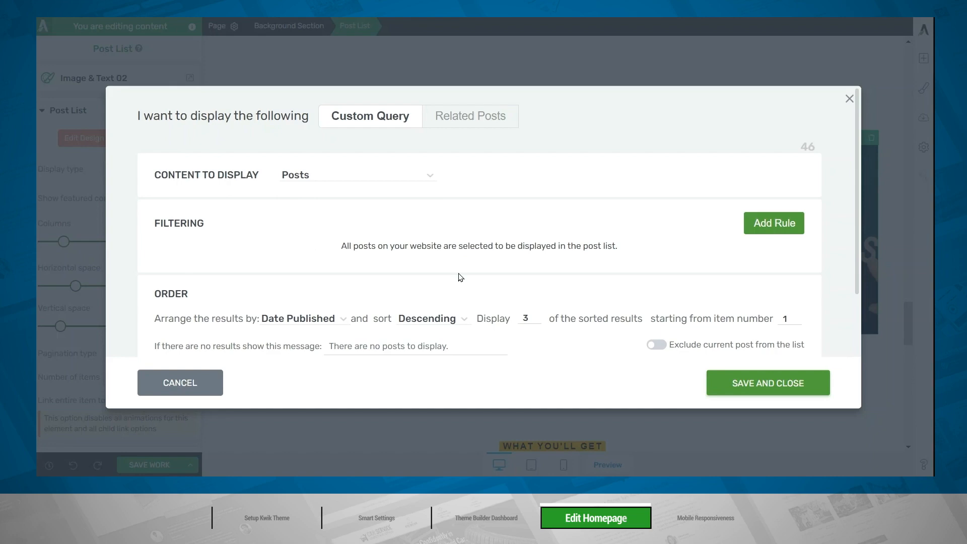
pyautogui.click(787, 233)
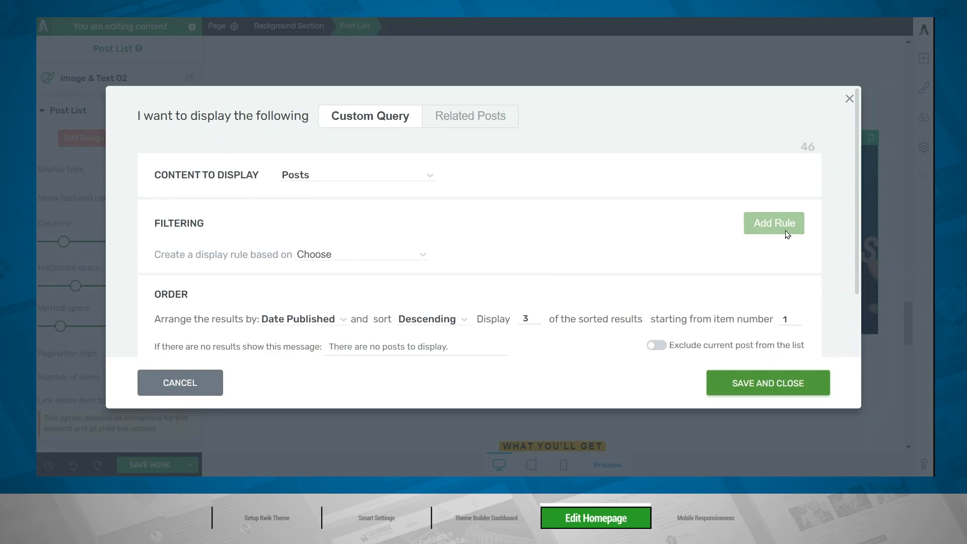
pyautogui.click(361, 260)
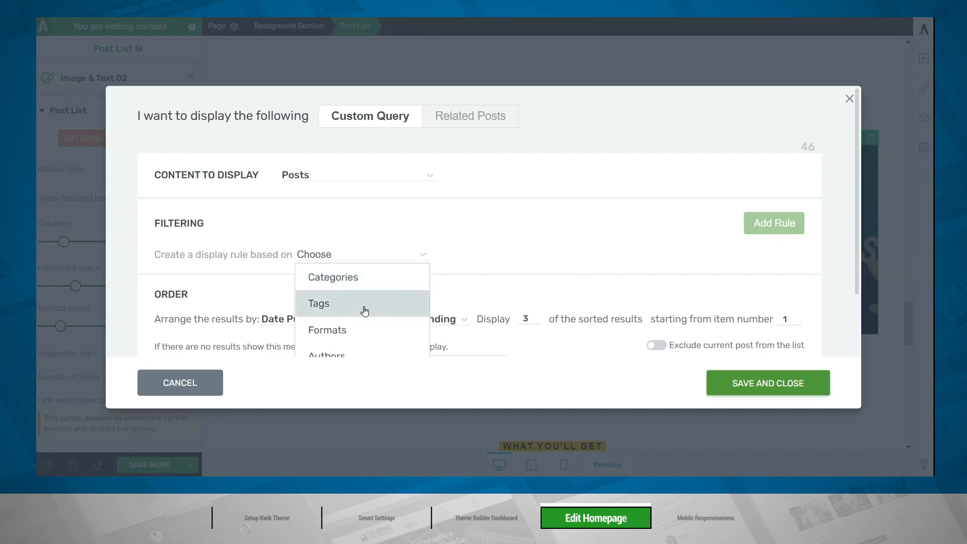
pyautogui.scroll(-2, 365, 311)
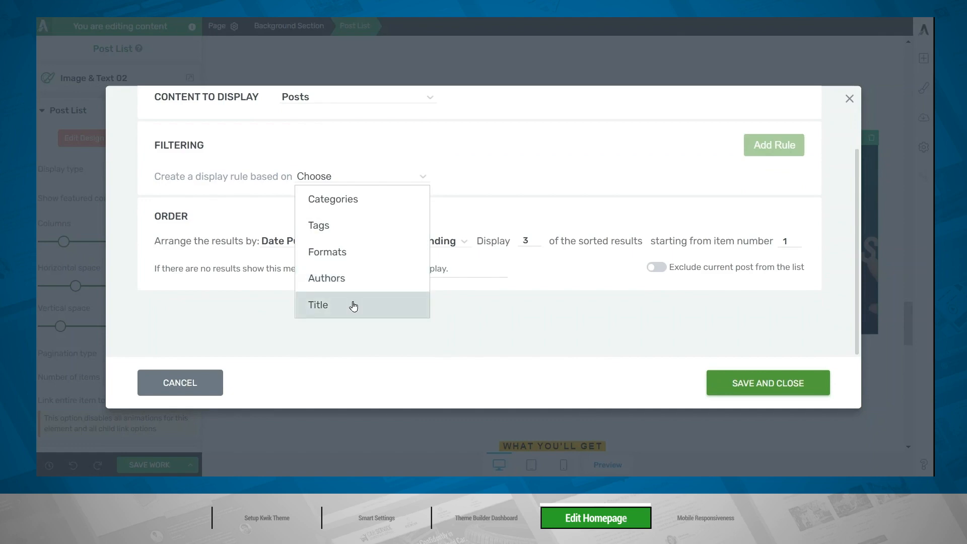
pyautogui.click(357, 202)
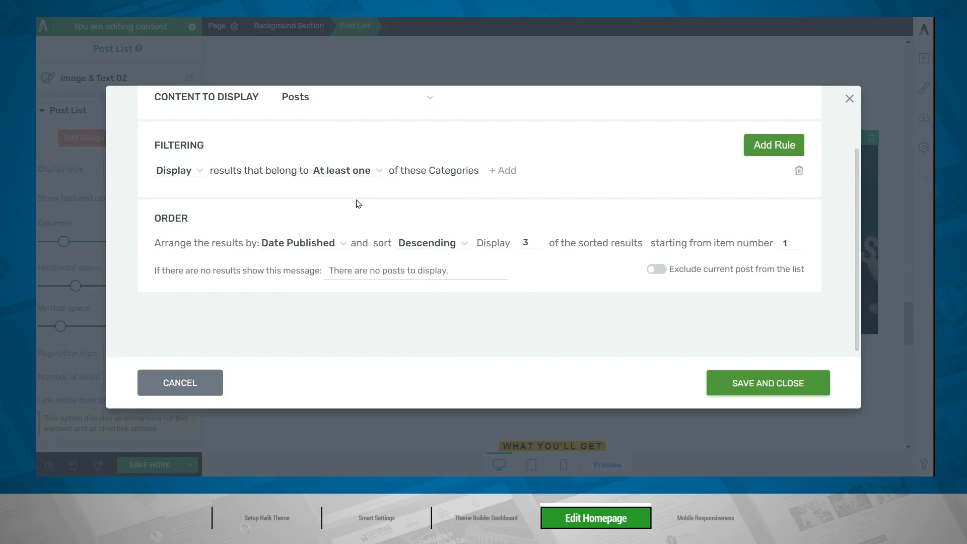
pyautogui.click(503, 172)
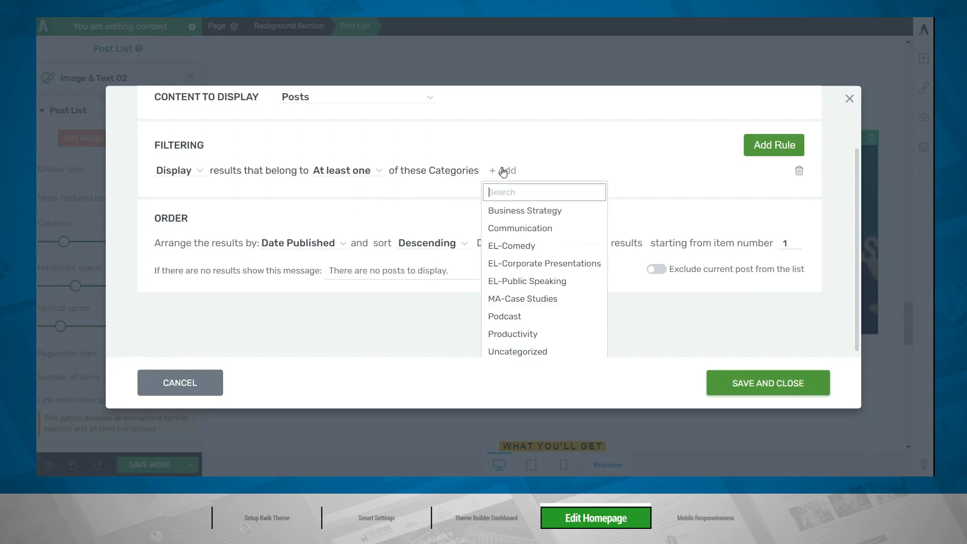
pyautogui.click(541, 302)
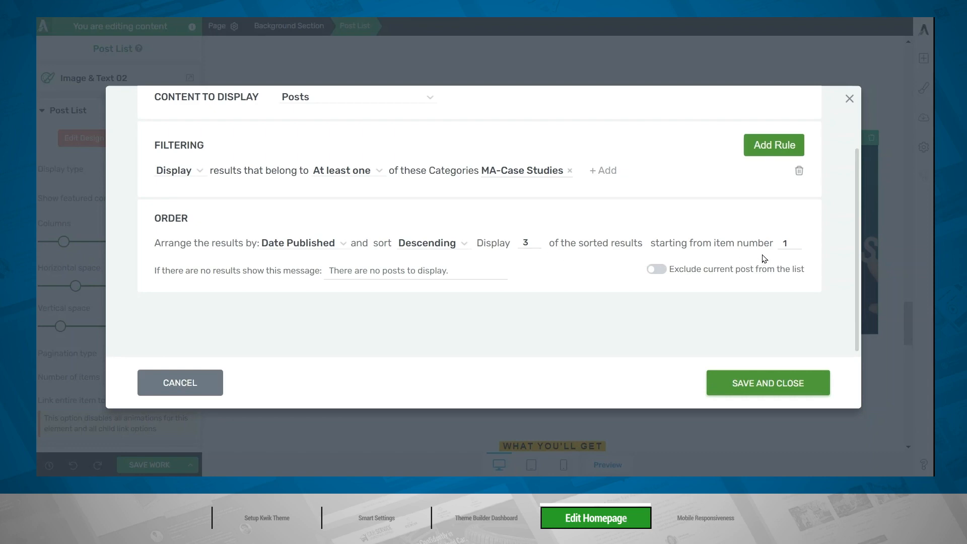
# Start the Case Studies results from item number 1 and save the post list's custom query.
pyautogui.click(795, 242)
pyautogui.click(796, 247)
pyautogui.click(789, 385)
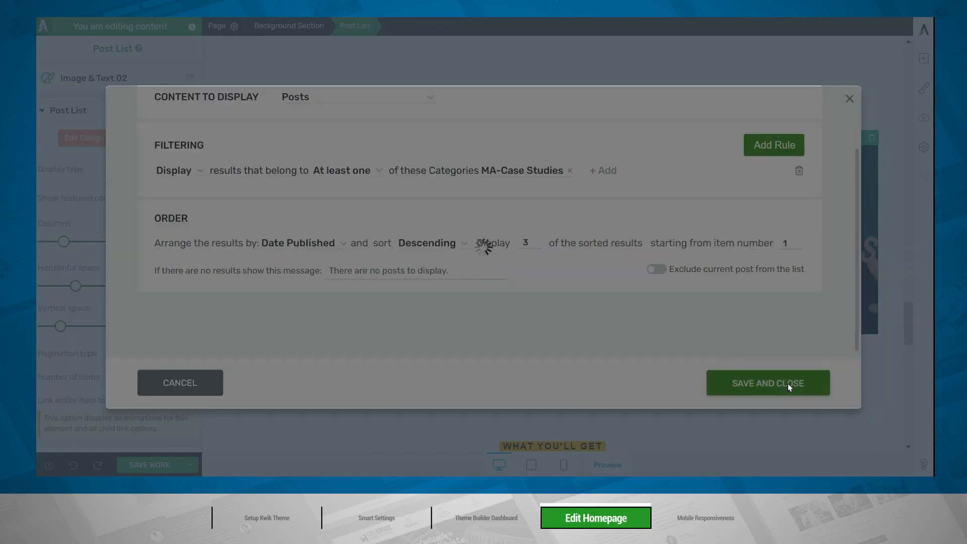
# Replace the heading under What You'll Get with "When You Choose MixMarketingLab".
pyautogui.scroll(-7, 788, 383)
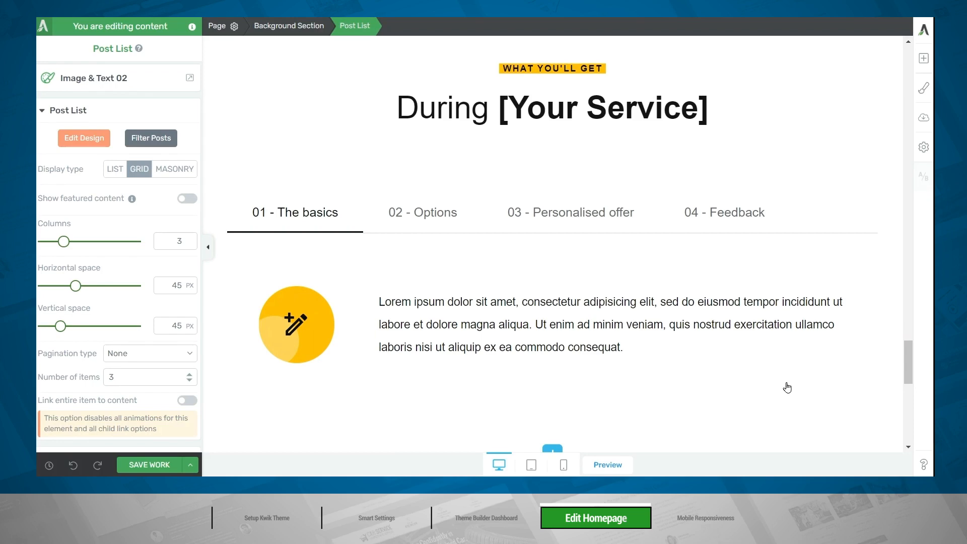
pyautogui.click(597, 106)
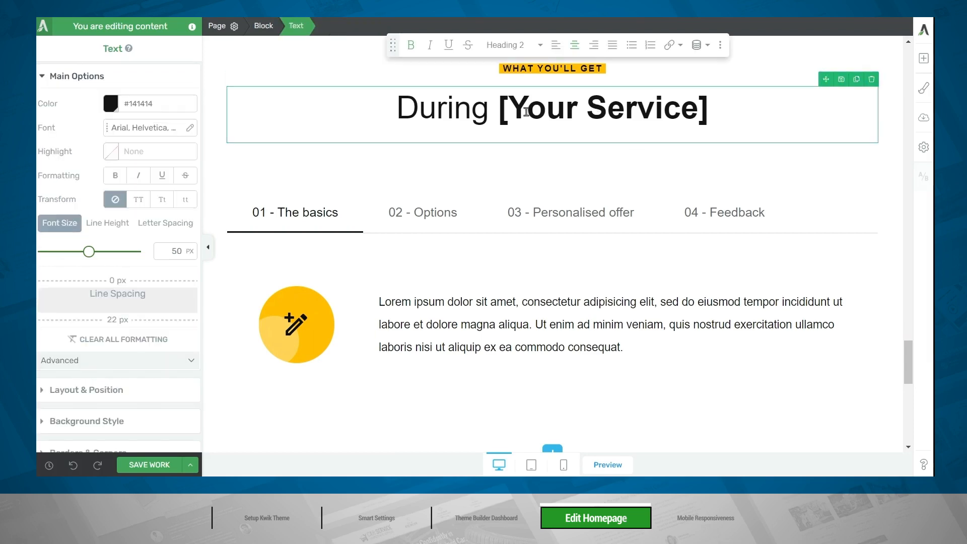
pyautogui.hotkey('ctrl', 'a')
pyautogui.write('When You Choose MixMarketingLab')
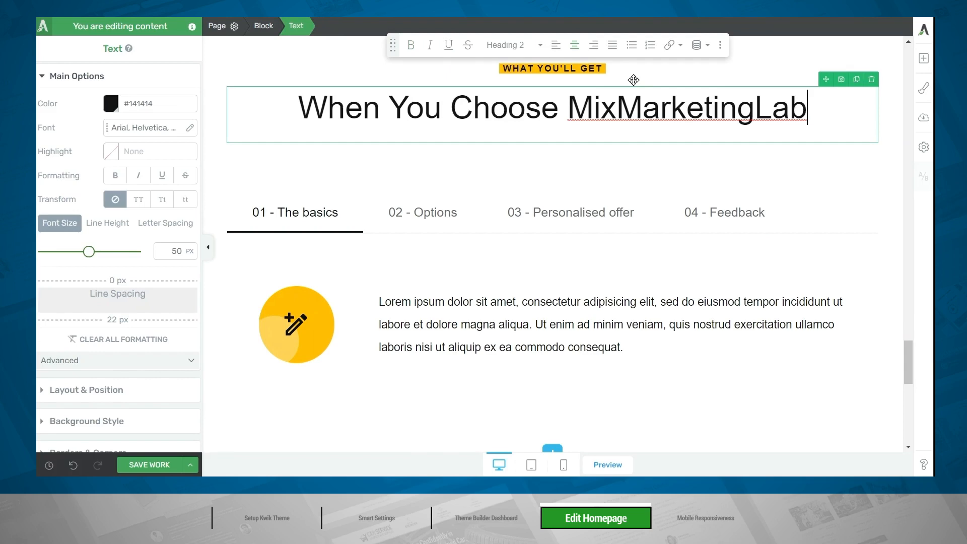
# Rename the first tab as "01 - Consultation" and replace its placeholder paragraph with text inviting visitors to fill out the form for a consultation.
pyautogui.click(428, 209)
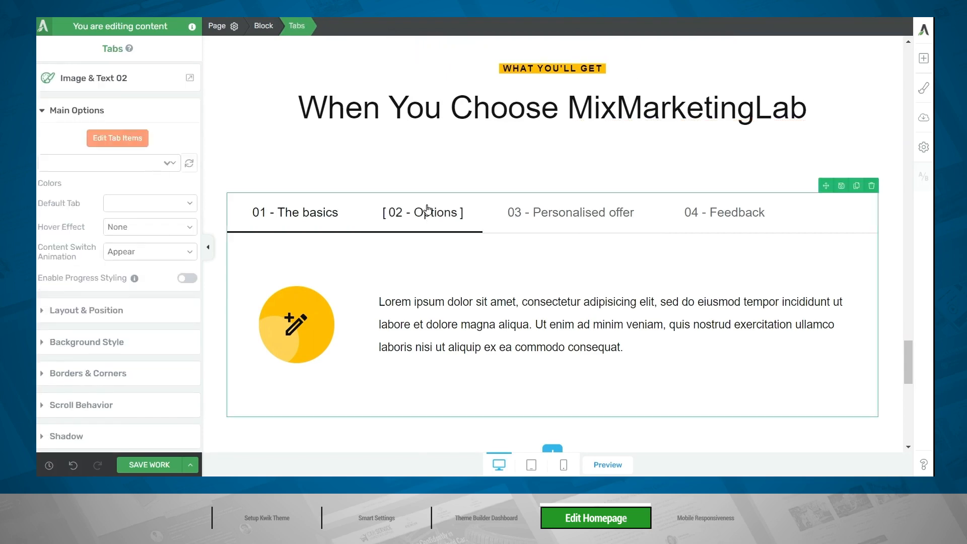
pyautogui.click(581, 215)
pyautogui.click(736, 215)
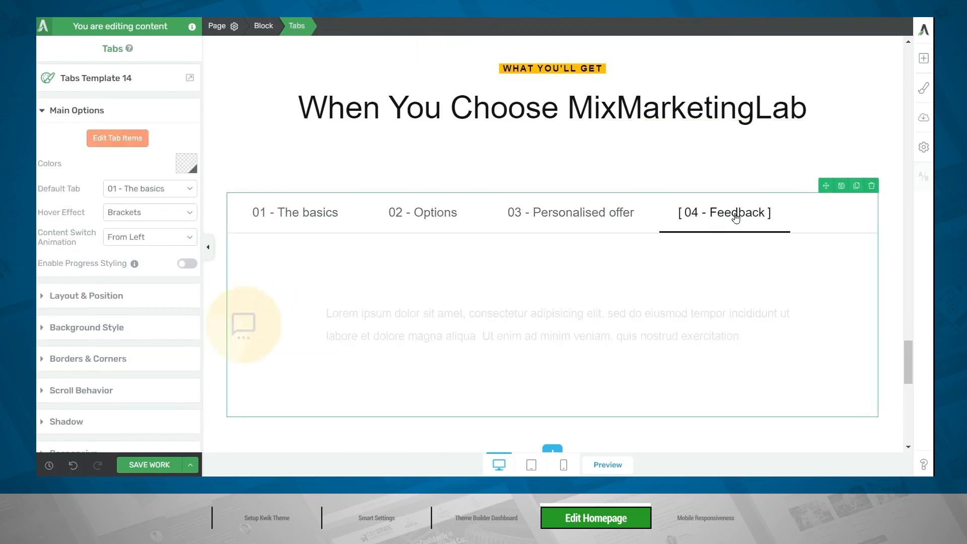
pyautogui.click(309, 215)
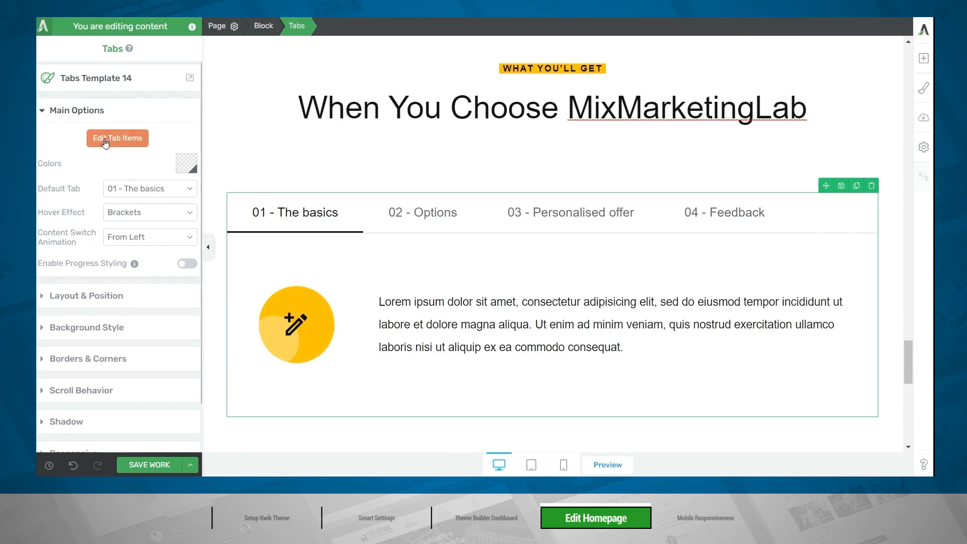
pyautogui.click(124, 146)
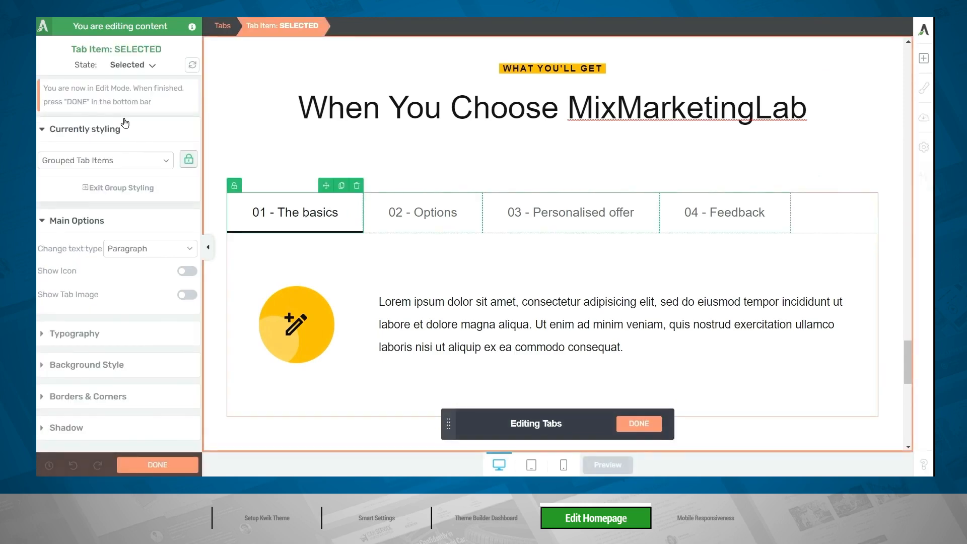
pyautogui.click(280, 212)
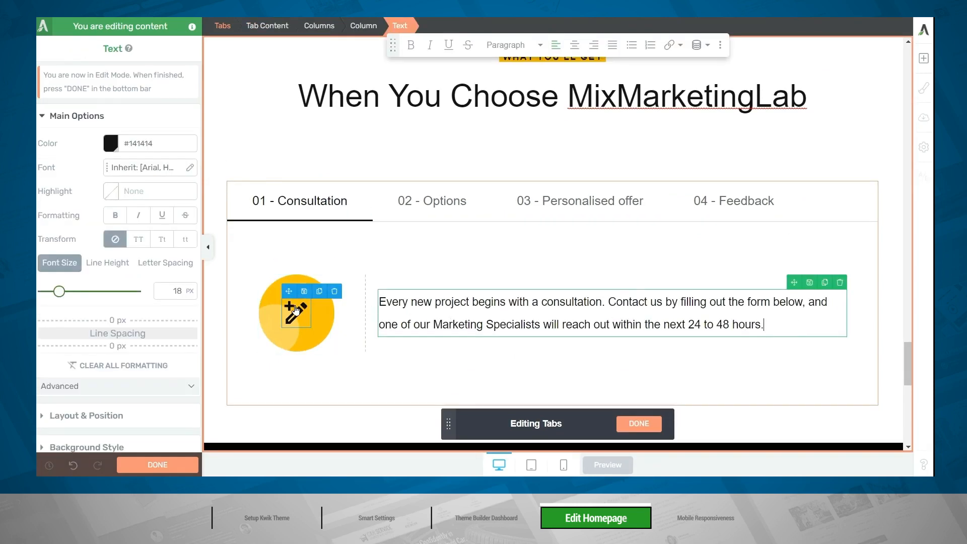
# Change the Consultation tab's pencil icon to the forum-duotone chat icon and finish editing the tabs.
pyautogui.click(297, 311)
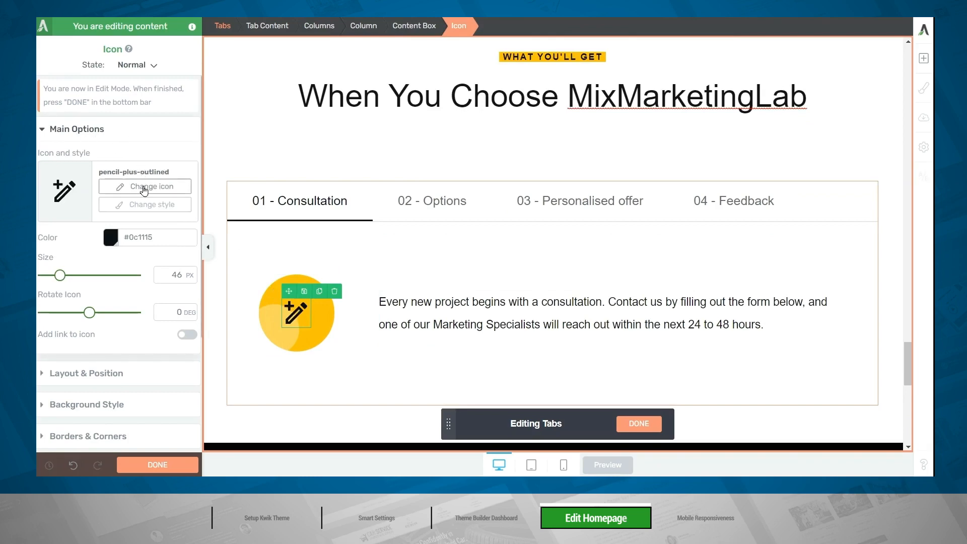
pyautogui.click(144, 186)
pyautogui.write('chat')
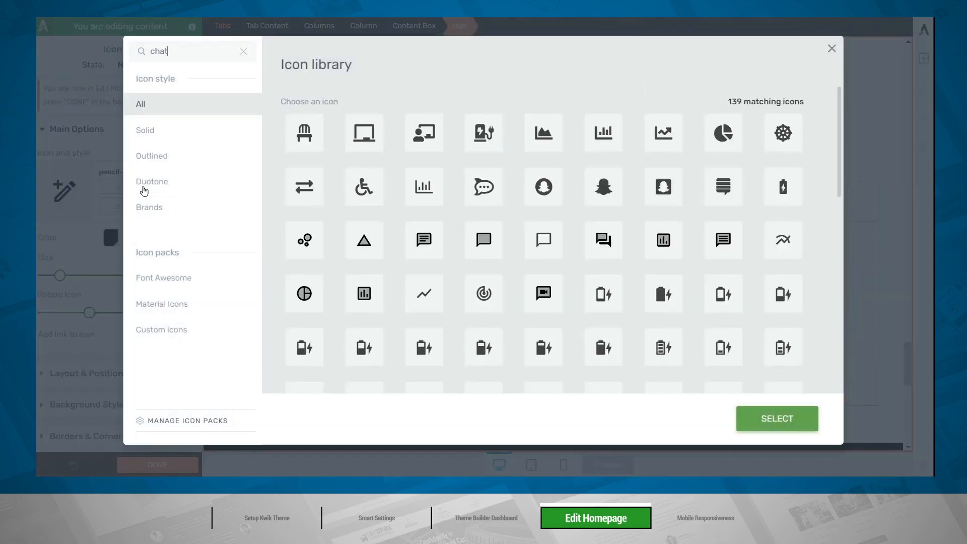
pyautogui.click(724, 133)
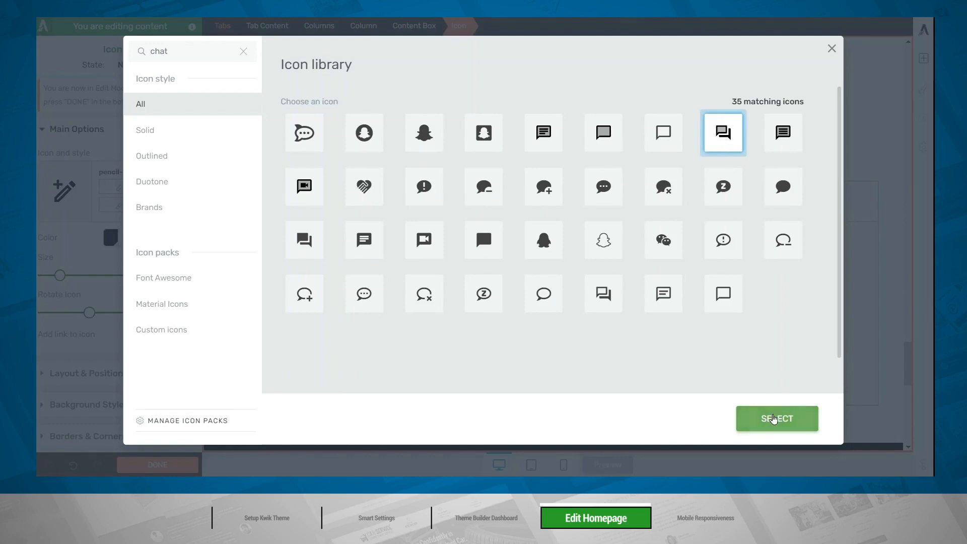
pyautogui.click(775, 418)
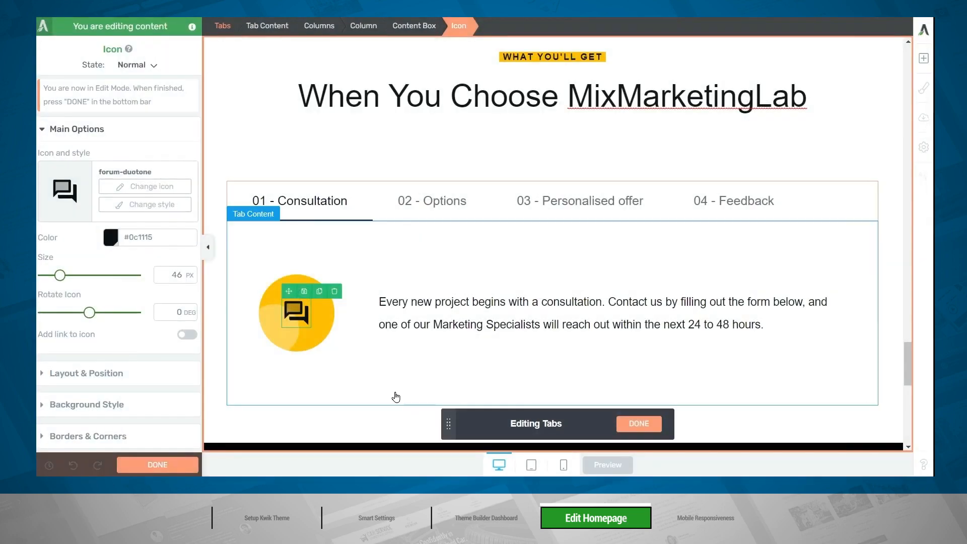
pyautogui.click(639, 424)
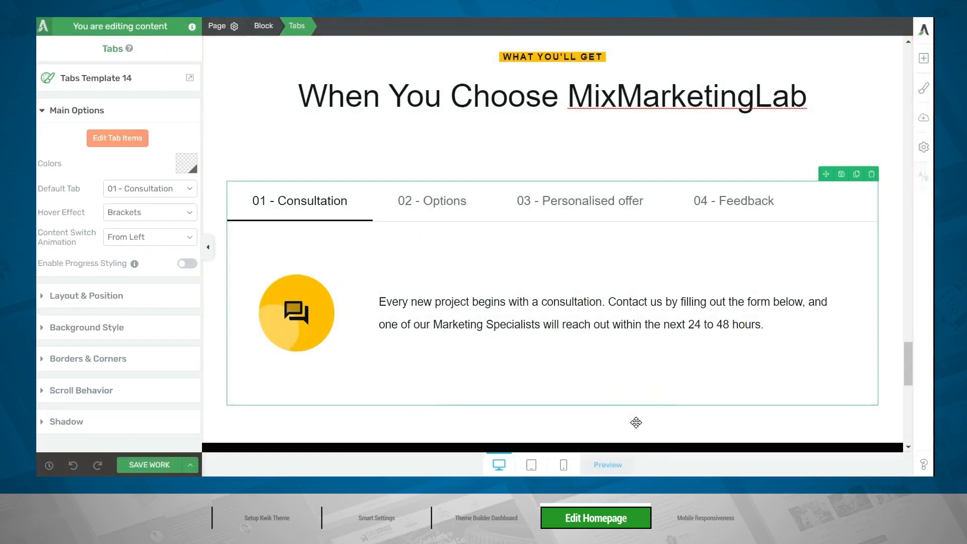
# Rename the remaining tabs as 02 - Strategy, 03 - Production and 04 - Launch, customize their content, and check each one.
pyautogui.click(451, 205)
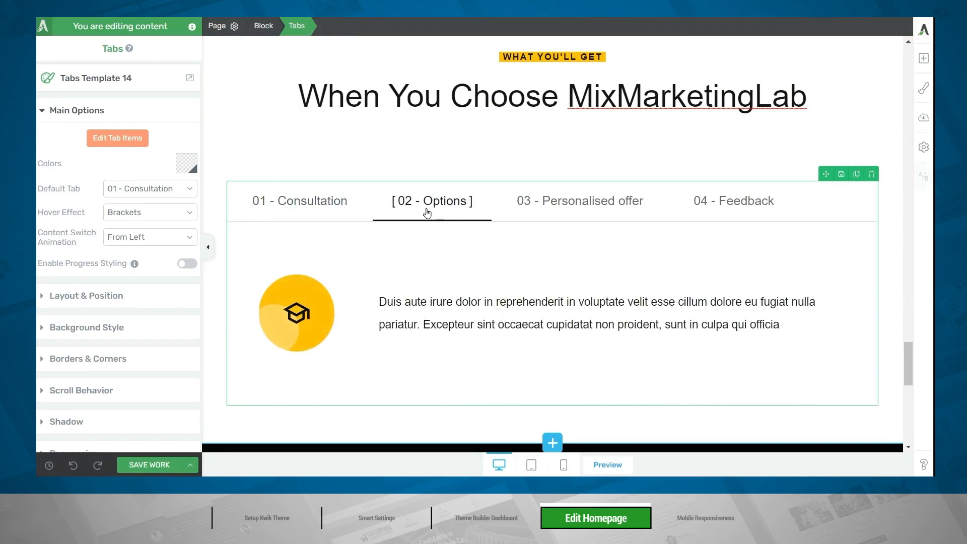
pyautogui.click(119, 143)
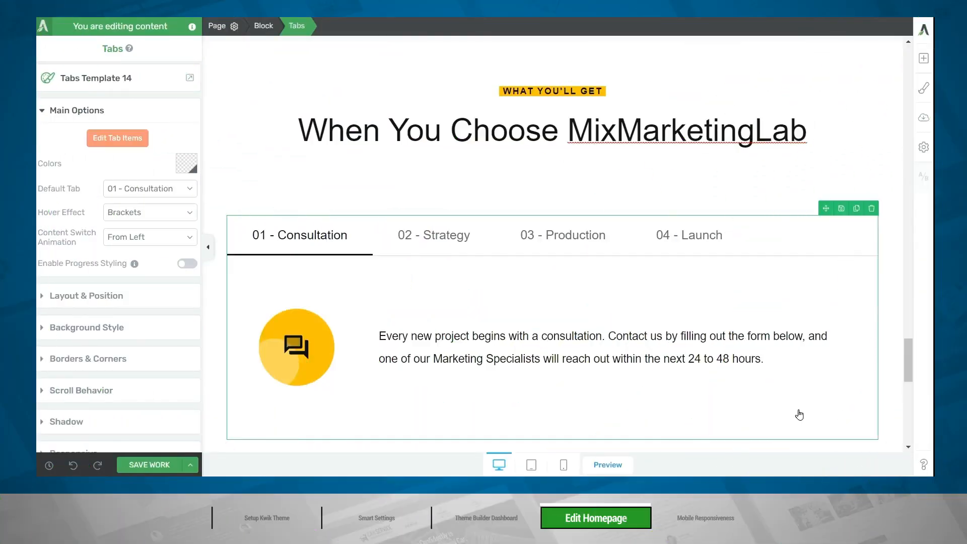
pyautogui.click(444, 236)
pyautogui.click(555, 234)
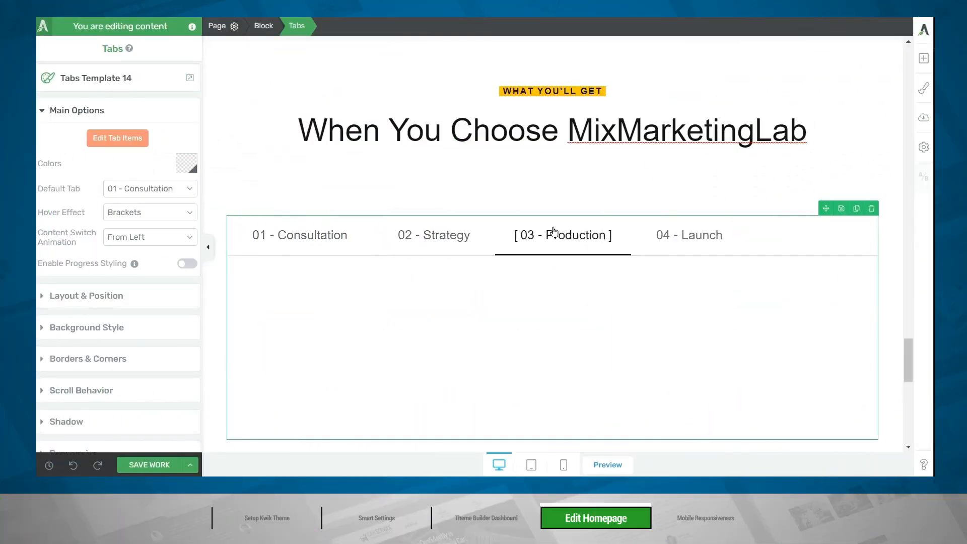
pyautogui.click(711, 240)
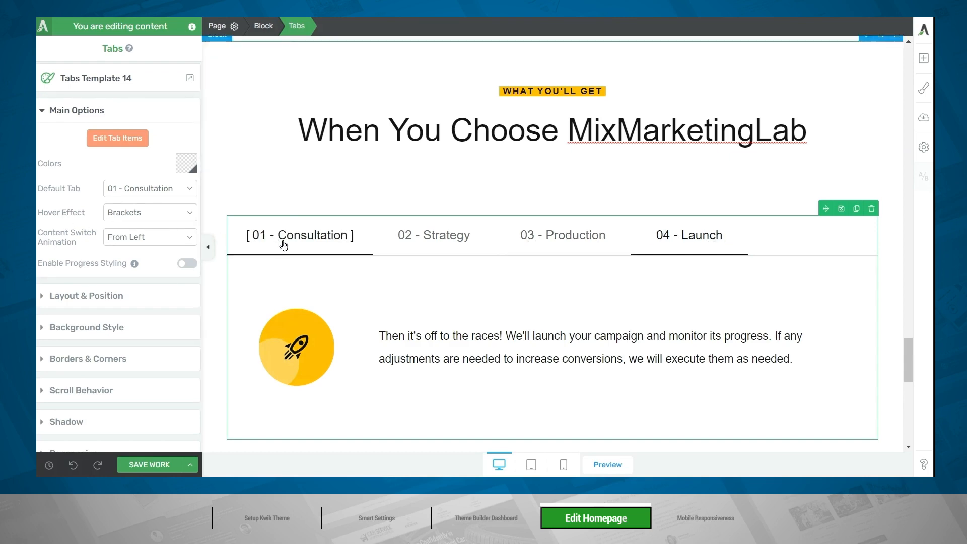
# Set the tabs' hover effect to Underline.
pyautogui.click(149, 212)
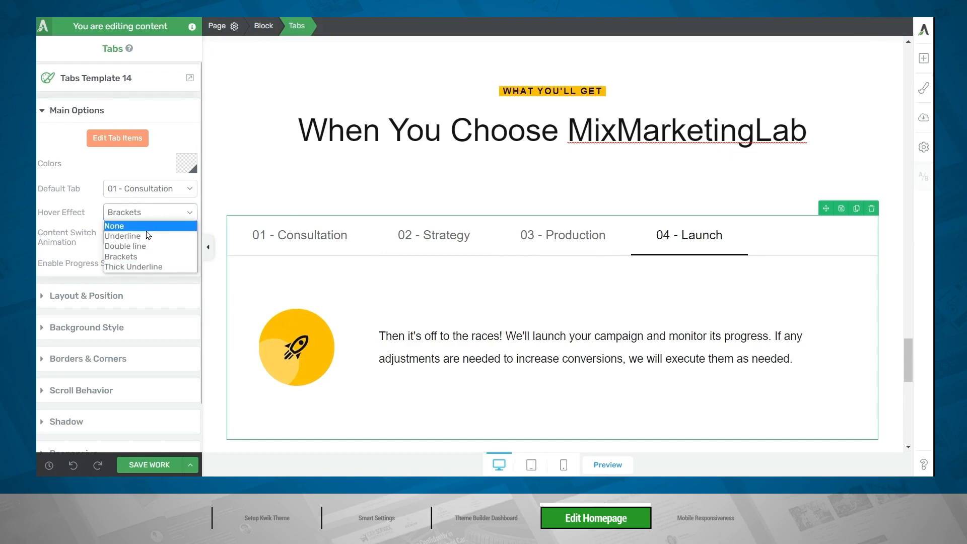
pyautogui.click(148, 236)
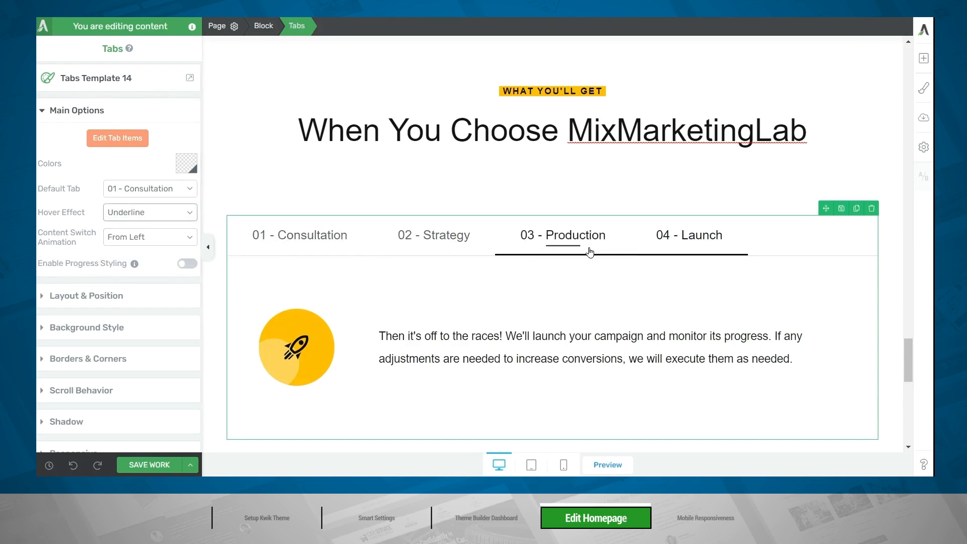
# Change the contact section heading to "Ready to benefit from MixMarketingLab?" and replace its paragraph with free consultation text.
pyautogui.scroll(-8, 591, 252)
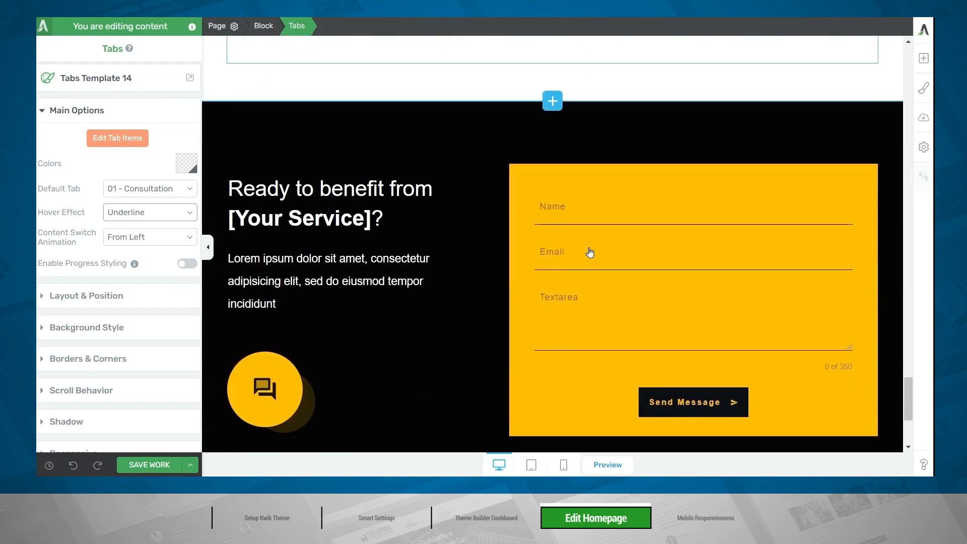
pyautogui.click(342, 225)
pyautogui.moveTo(372, 216); pyautogui.dragTo(237, 217)
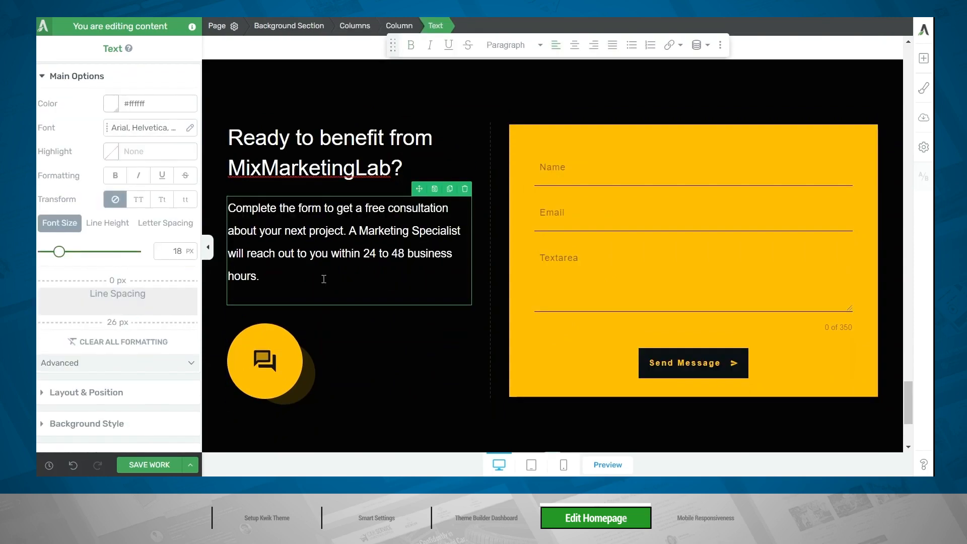
# Browse the available form templates for the yellow contact form.
pyautogui.click(654, 316)
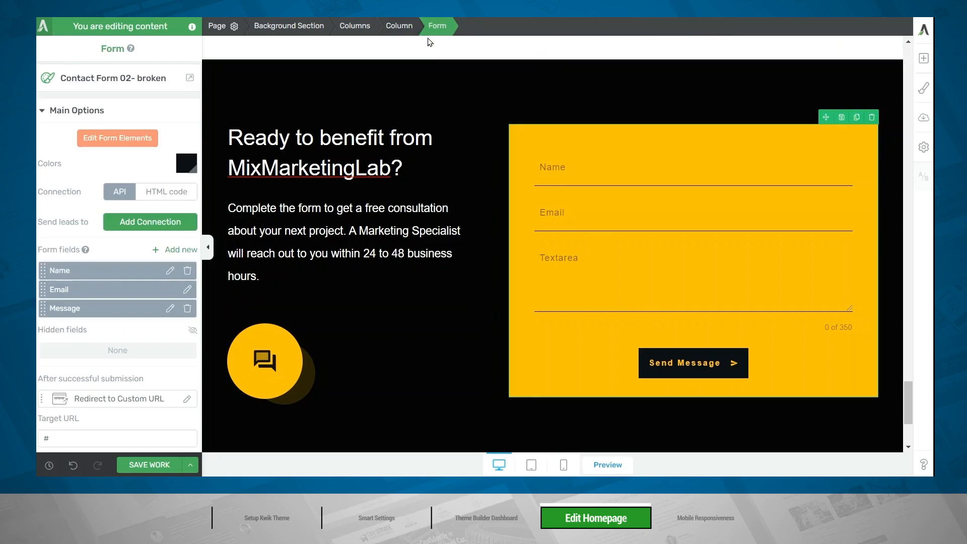
pyautogui.click(78, 88)
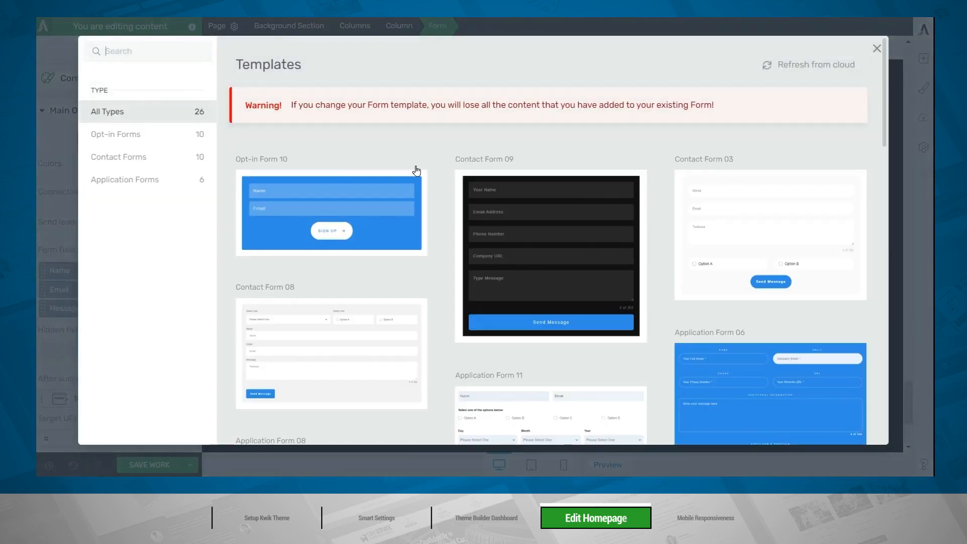
pyautogui.scroll(-5, 458, 203)
pyautogui.scroll(-10, 458, 203)
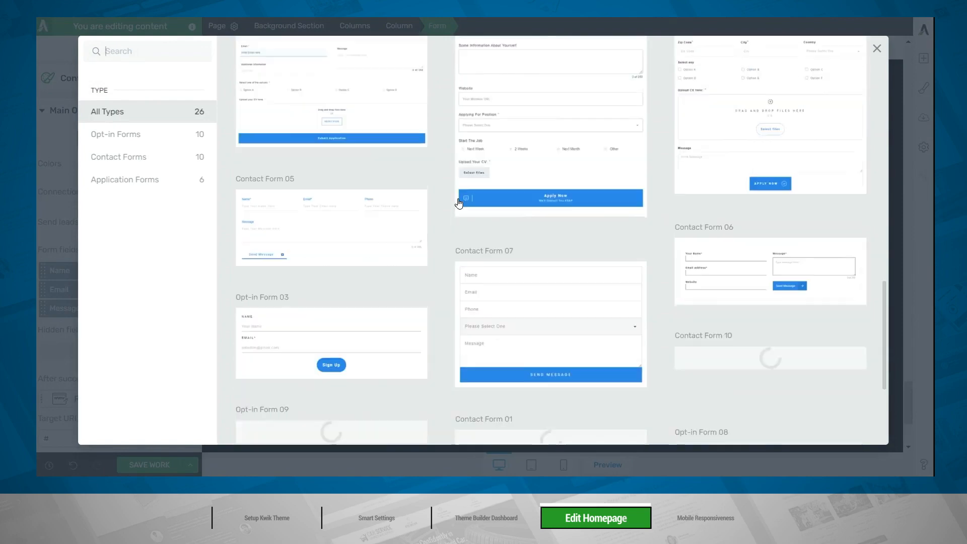
pyautogui.scroll(12, 459, 203)
pyautogui.scroll(3, 459, 203)
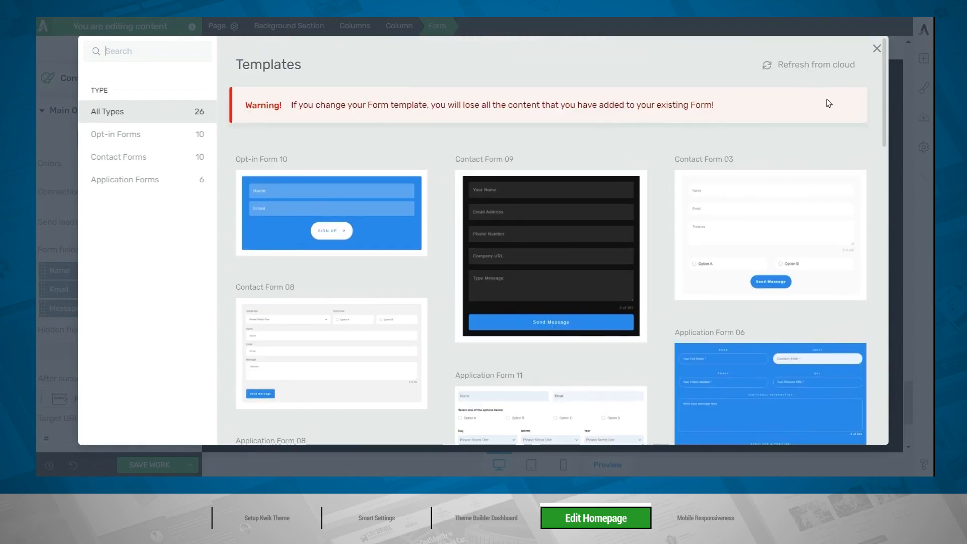